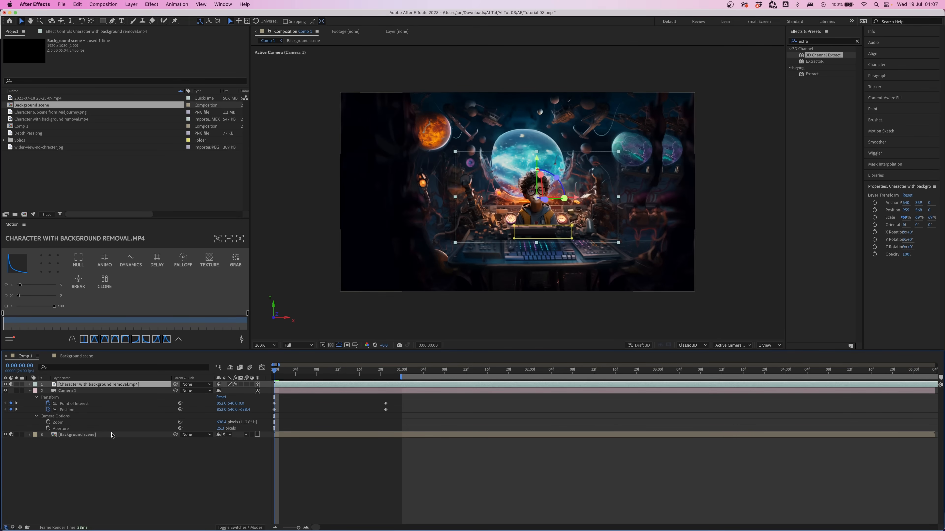
pyautogui.click(116, 448)
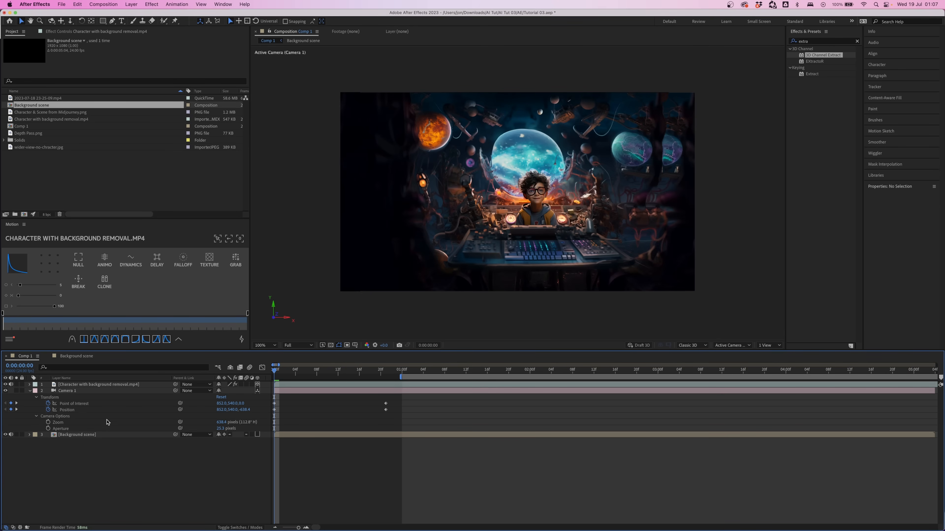
pyautogui.click(83, 385)
pyautogui.click(285, 372)
pyautogui.moveTo(294, 373); pyautogui.dragTo(274, 381)
pyautogui.click(294, 379)
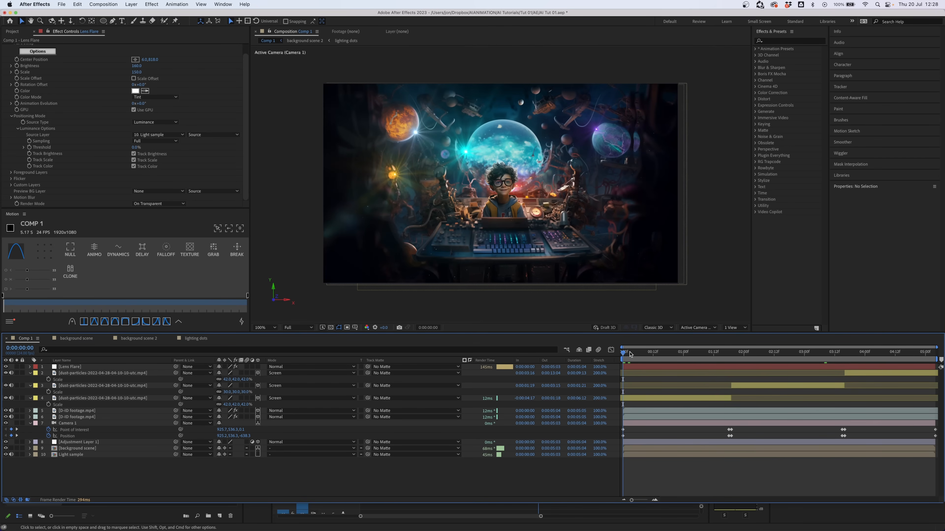
pyautogui.moveTo(630, 353); pyautogui.dragTo(714, 353)
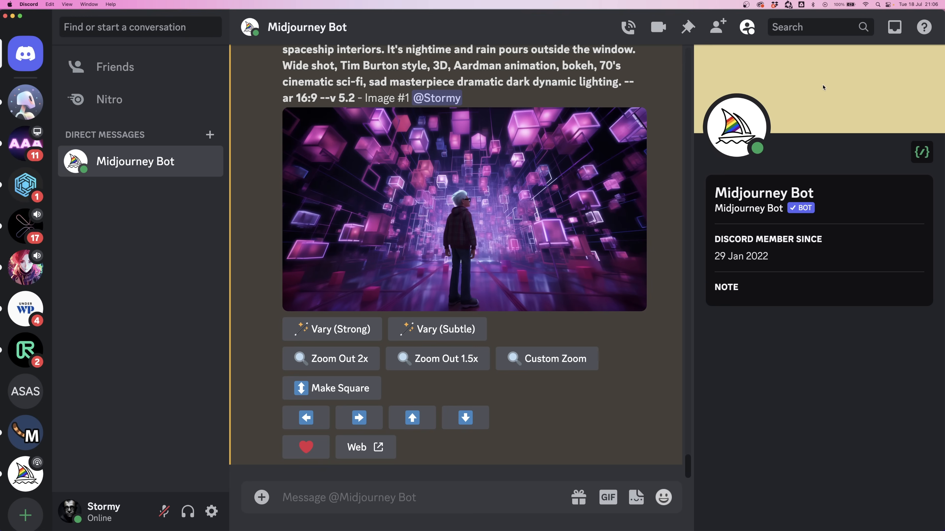
# Step: In Discord, submit a Midjourney /imagine prompt for a smiling, tired 3D cartoon geeky child with oversized glasses in a 70's galactic spaceship bedroom, neon lighting, --ar 16:9
pyautogui.click(415, 503)
pyautogui.write('/ima')
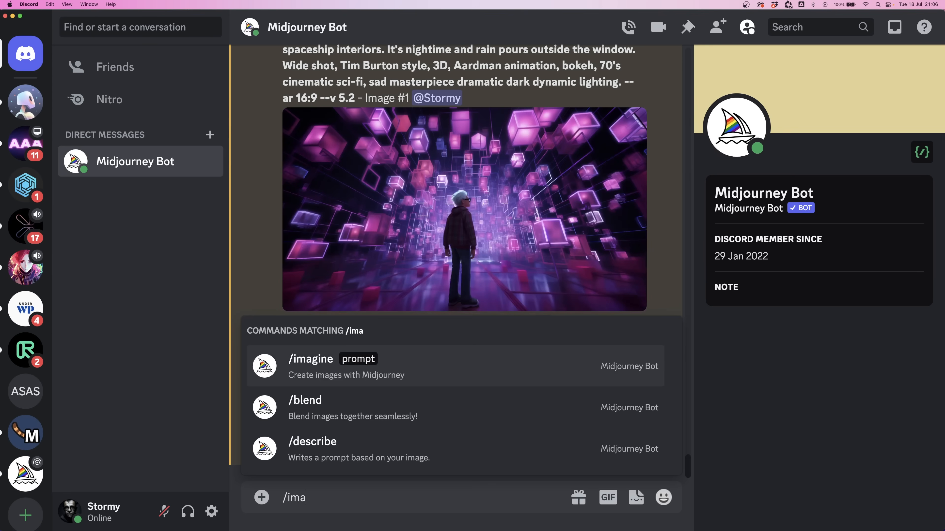
pyautogui.write('gine')
pyautogui.press('Tab')
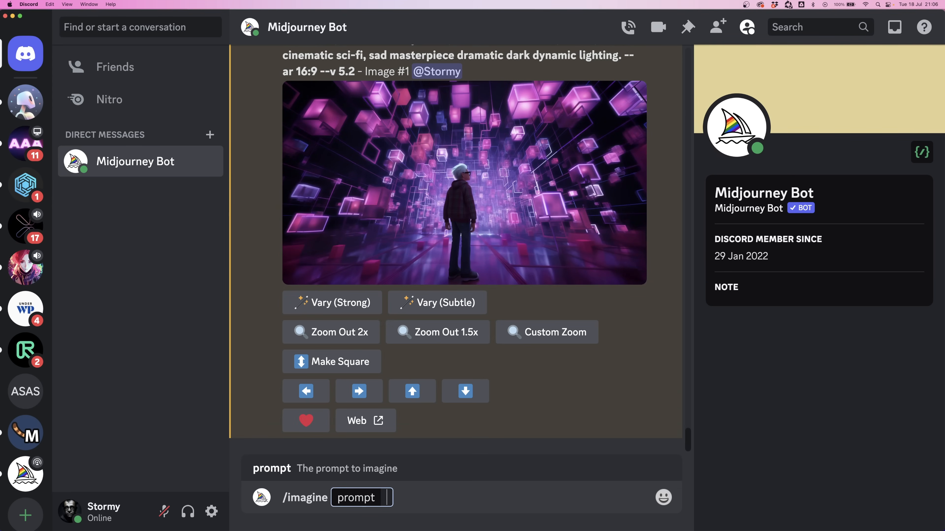
pyautogui.write('One realistic smiling but tired looking 3D cartoon CGI geeky child, with oversized glasses staring directly into the camera, standing centre of room, next to desk in 70’s galactic spaceship interior, messy artists bedroom. Neon lighting. --ar 16:9')
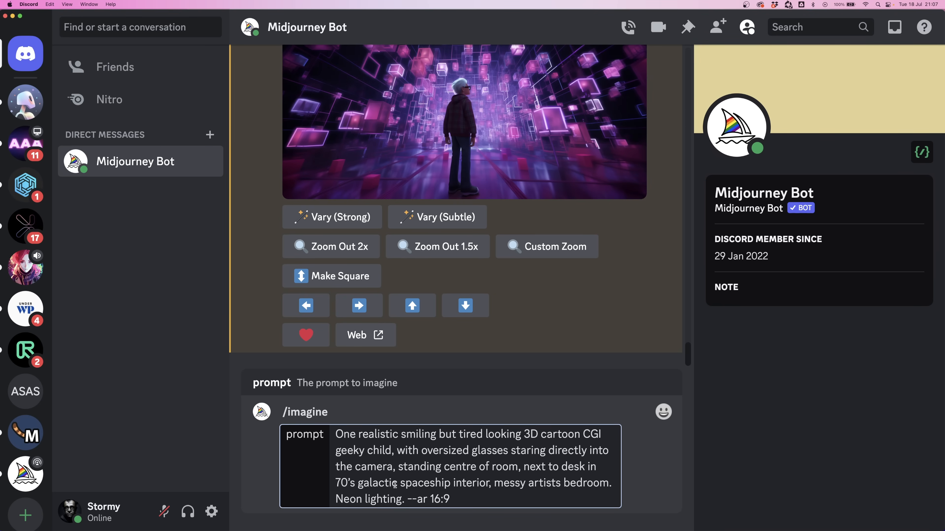
pyautogui.moveTo(407, 499); pyautogui.dragTo(454, 500)
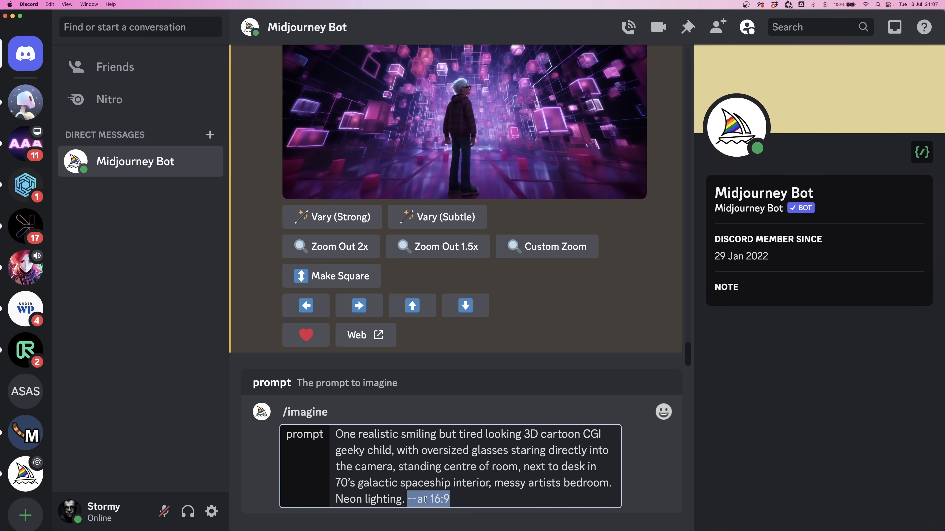
pyautogui.click(457, 502)
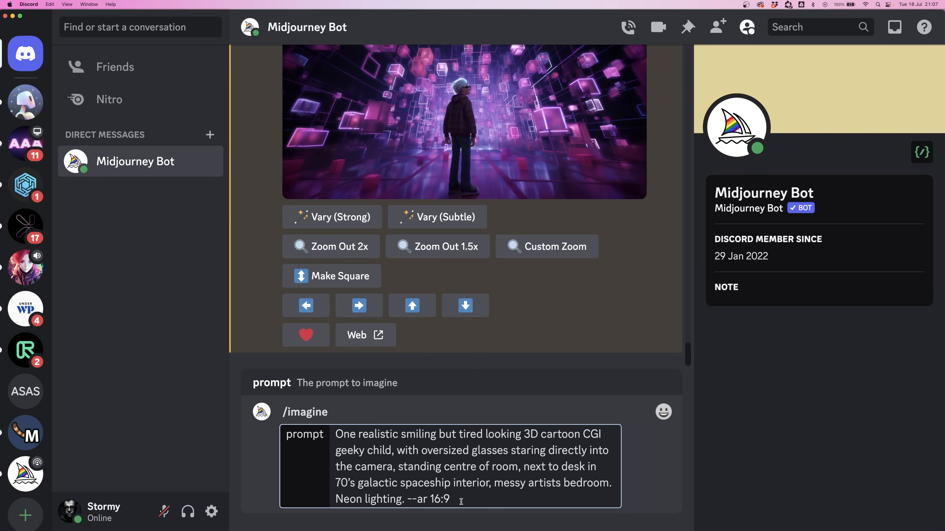
pyautogui.press('Return')
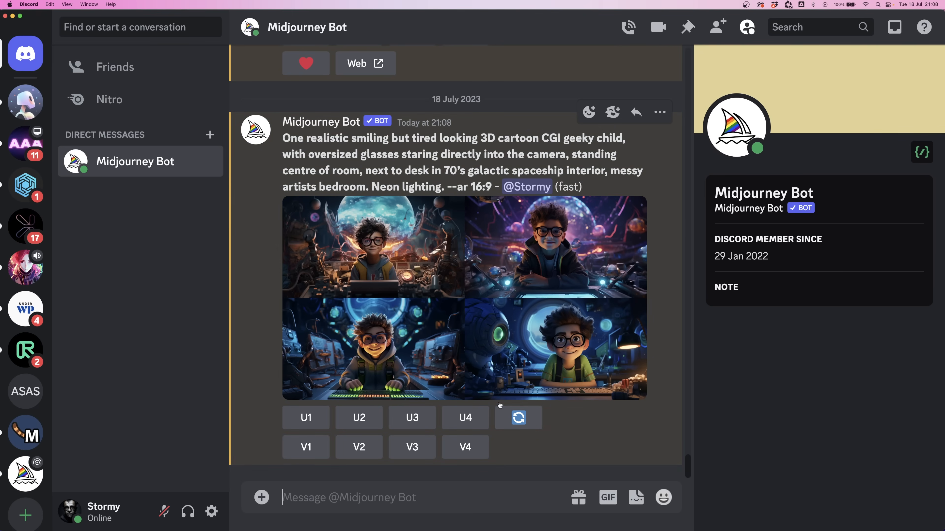
# Step: Inspect the generated image grid, upscale the first image and zoom it out 2x
pyautogui.click(470, 346)
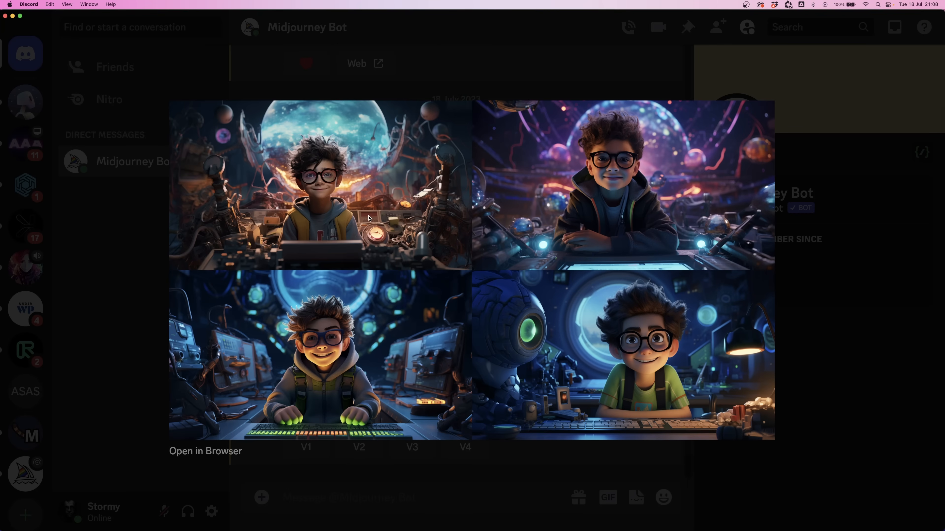
pyautogui.click(633, 75)
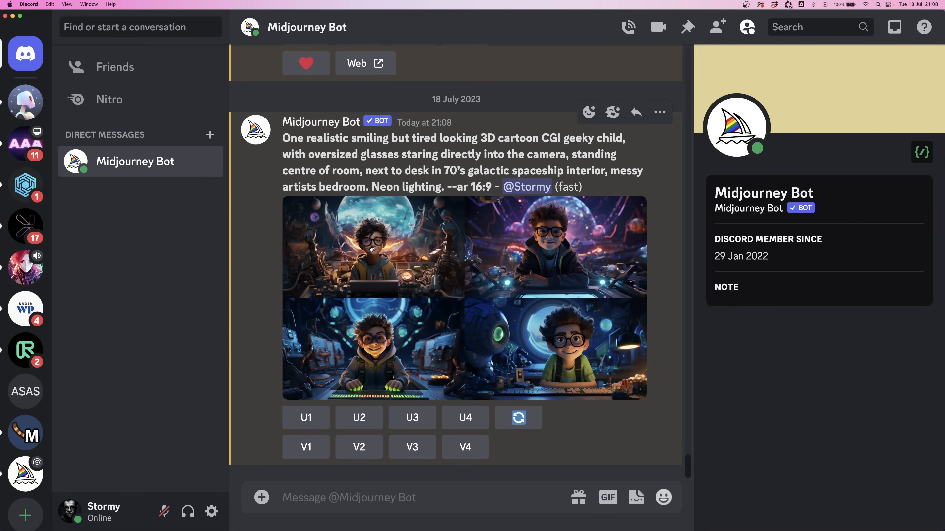
pyautogui.click(305, 418)
pyautogui.click(352, 359)
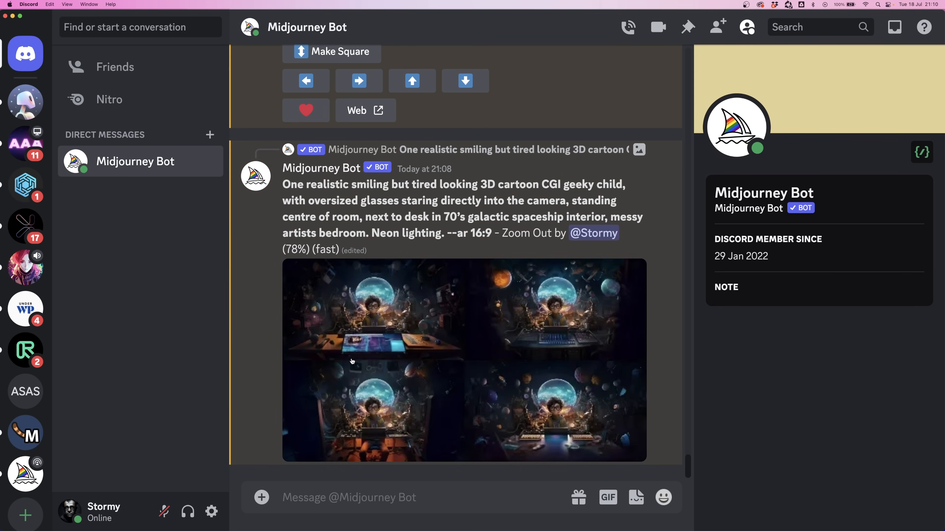
# Step: Inspect the zoomed-out variations, upscale the second one and open it on the web
pyautogui.click(441, 317)
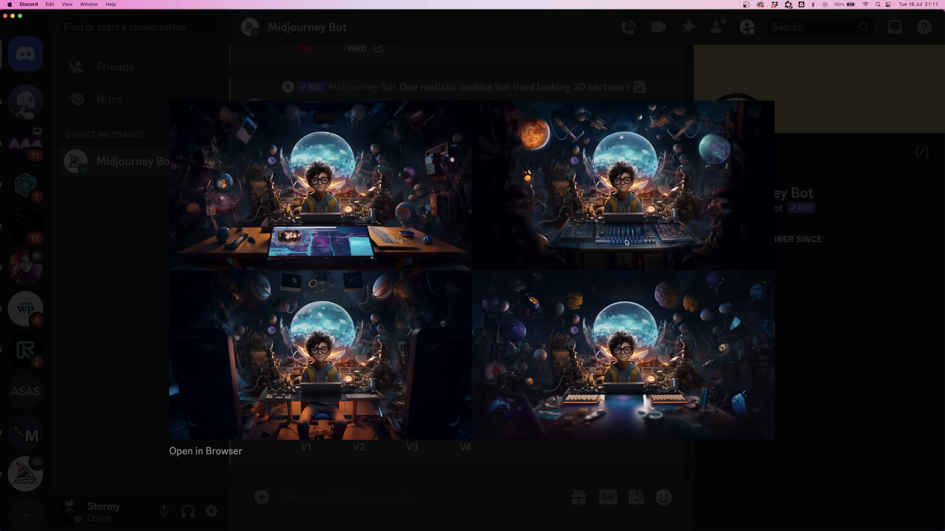
pyautogui.click(811, 277)
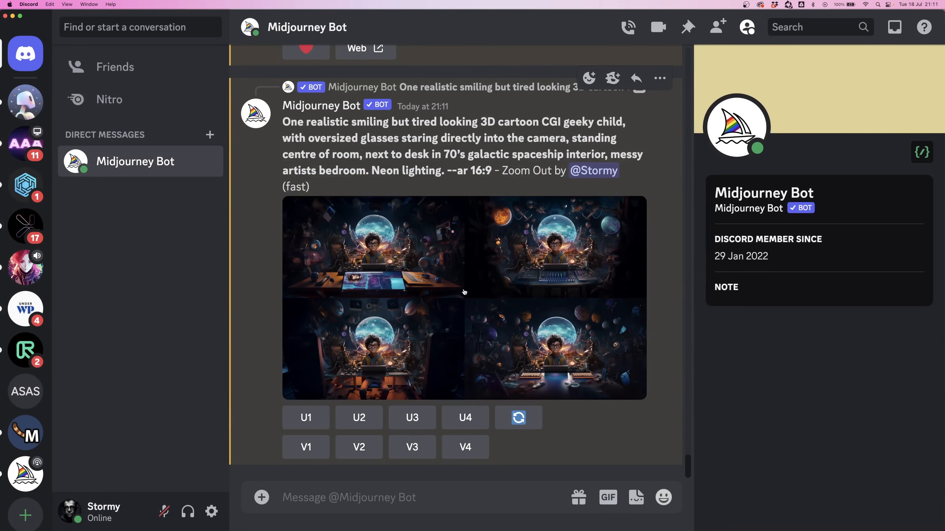
pyautogui.click(359, 418)
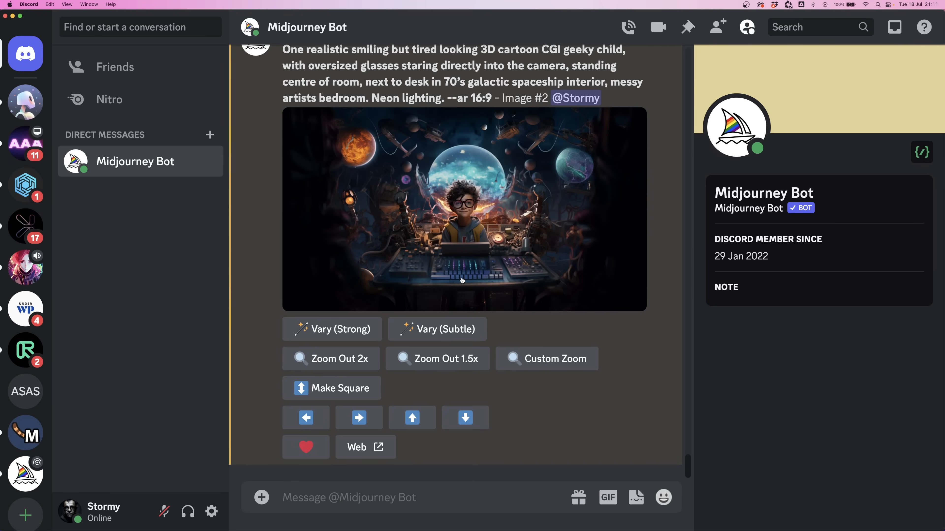
pyautogui.click(372, 445)
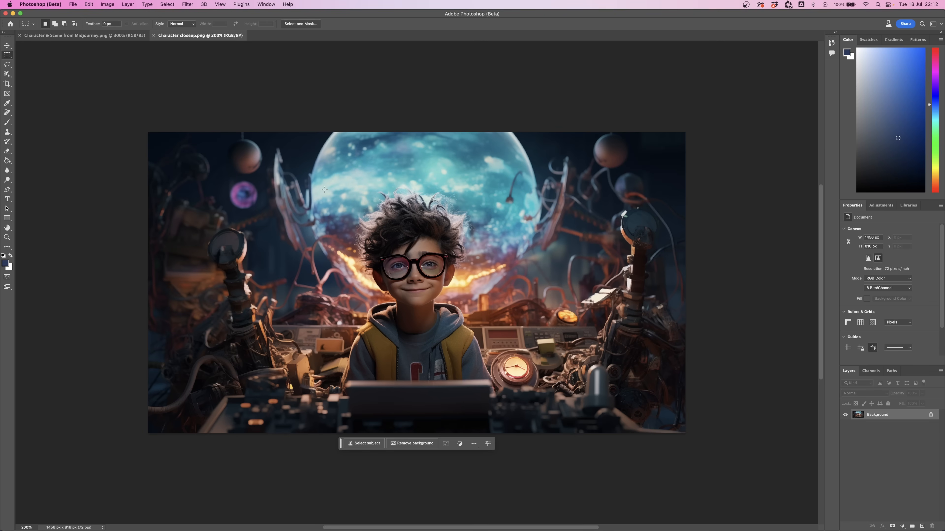
# Step: In Photoshop, select a rectangle around the boy in Character closeup.png and apply Generative Fill with the prompt "remove boy from scene."
pyautogui.moveTo(323, 184); pyautogui.dragTo(503, 400)
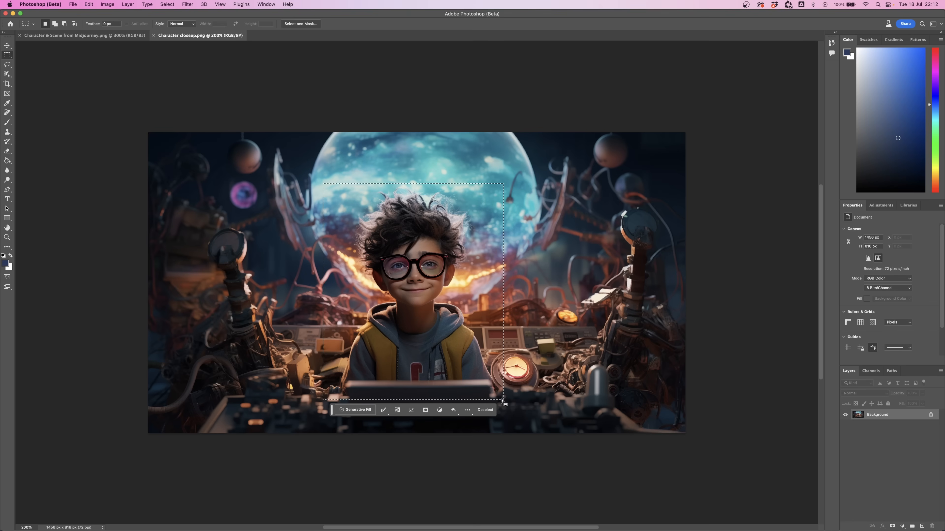
pyautogui.click(355, 410)
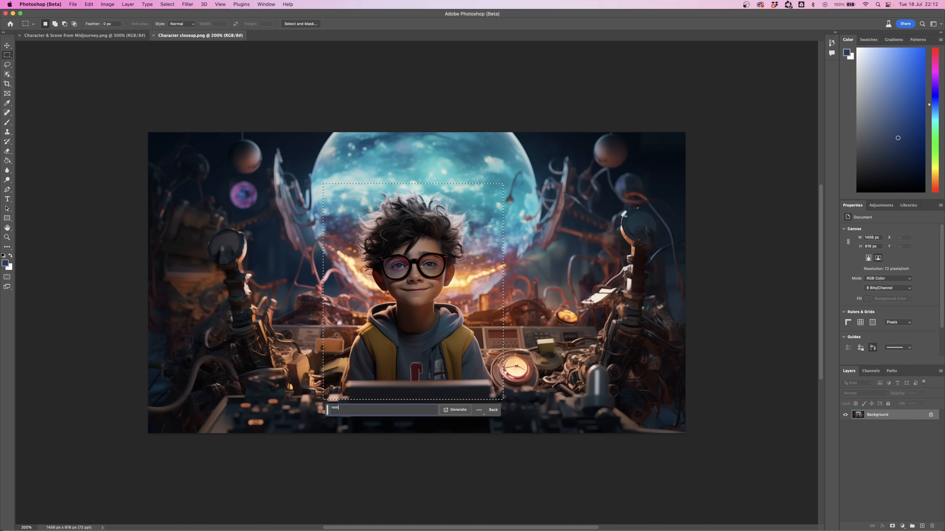
pyautogui.write('remove boy from scene.')
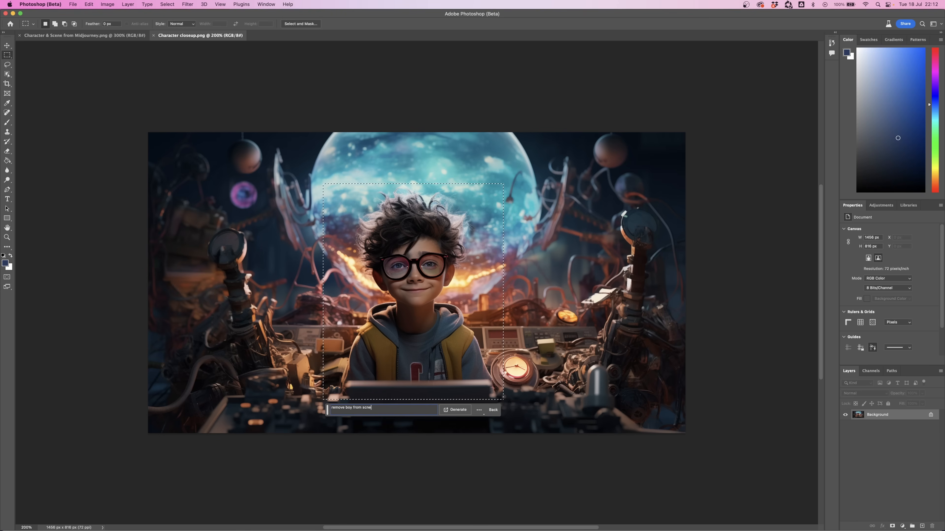
pyautogui.click(451, 411)
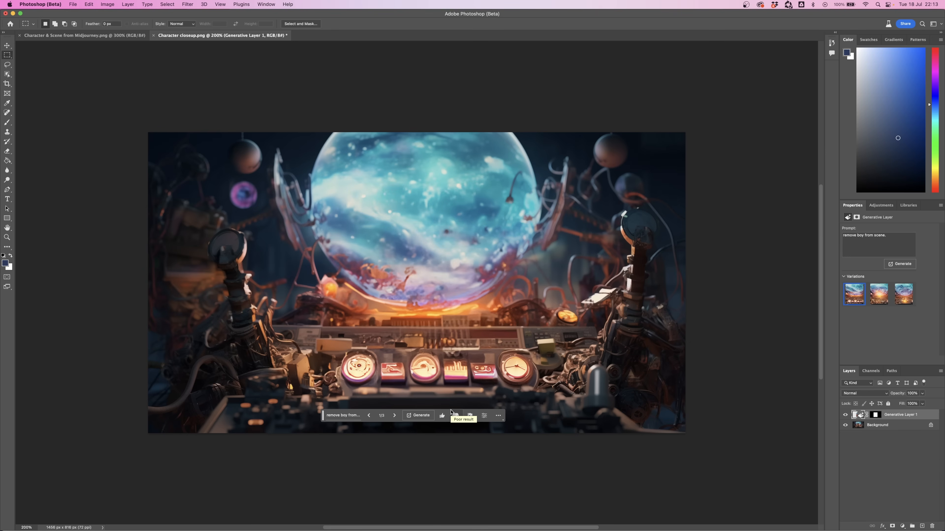
pyautogui.click(451, 412)
# Step: Save the boy-free close-up as a Photoshop file named "Character closeup clean plate.psd"
pyautogui.press('super+shift+s')
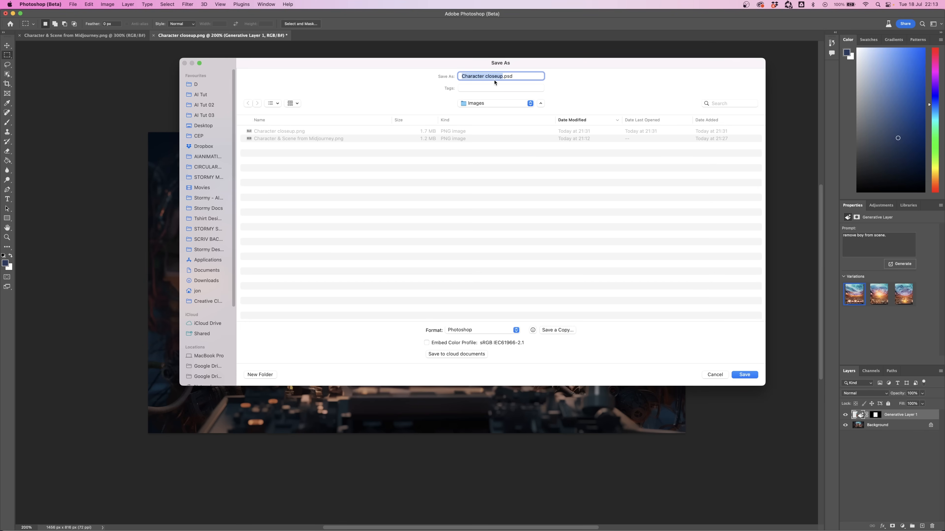
pyautogui.write('clean plate')
pyautogui.press('Return')
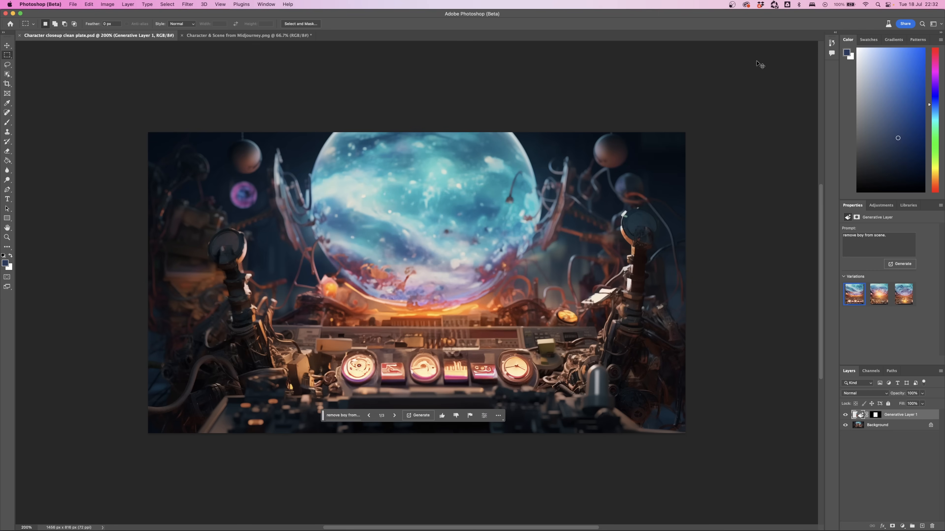
# Step: Copy the whole clean plate image and paste it as a new layer into Character & Scene from Midjourney.png
pyautogui.press('super+a')
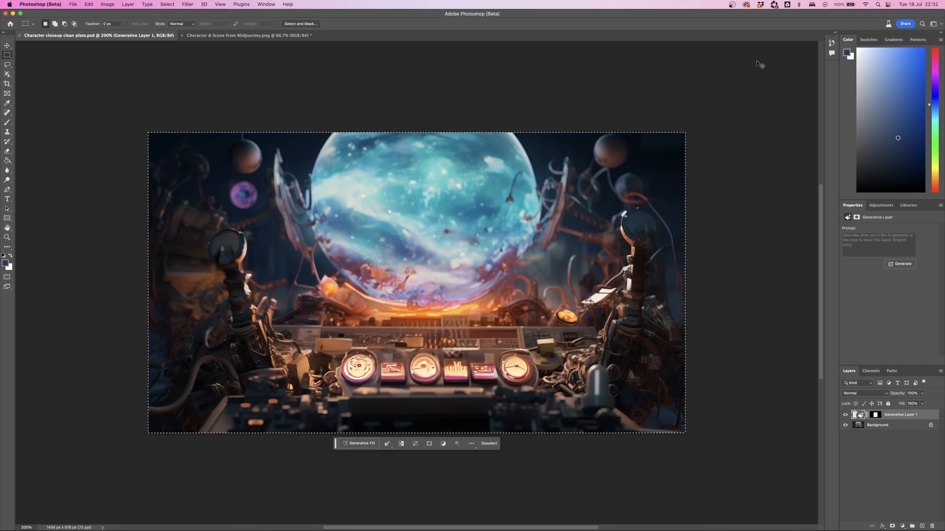
pyautogui.click(258, 35)
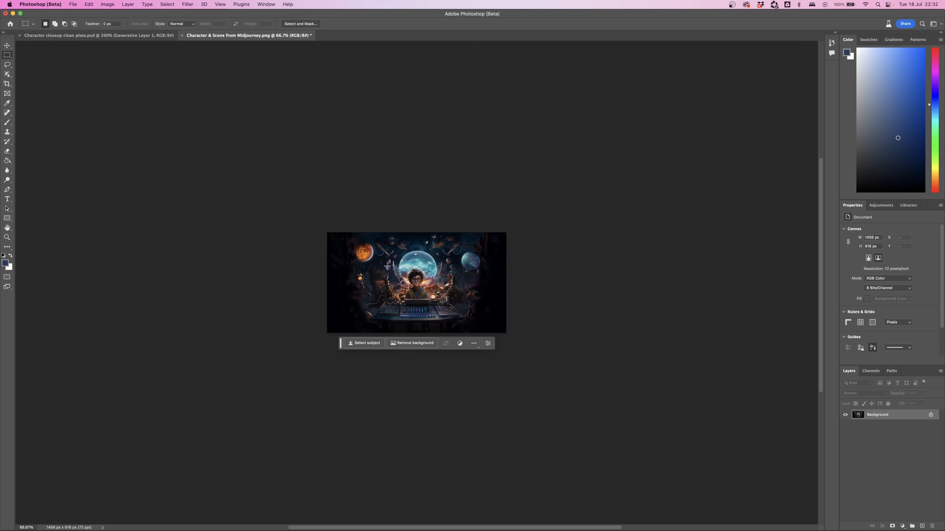
pyautogui.press('super+plus')
pyautogui.press('super+plus')
pyautogui.press('super+v')
# Step: Scale the pasted clean plate to about 49.8% and align it over the matching central part of the wider scene
pyautogui.press('super+t')
pyautogui.moveTo(148, 132); pyautogui.dragTo(447, 292)
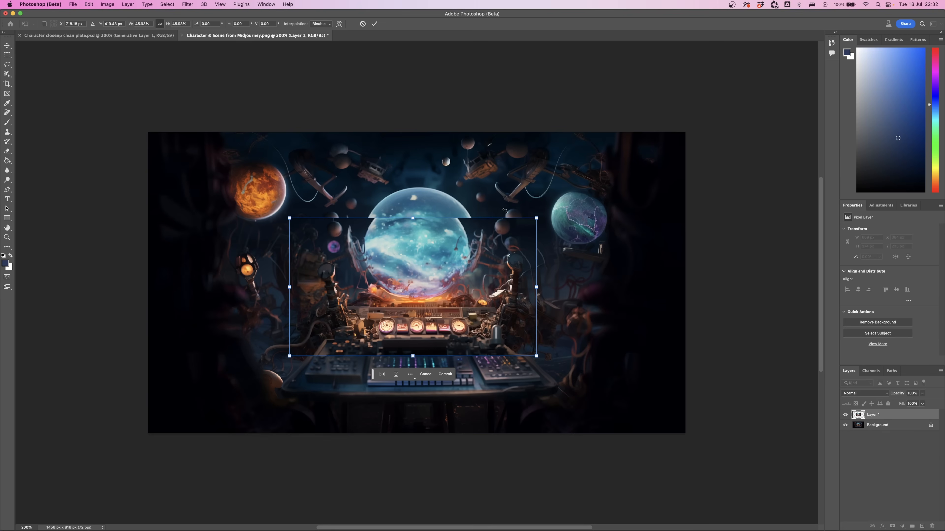
pyautogui.moveTo(535, 219); pyautogui.dragTo(543, 211)
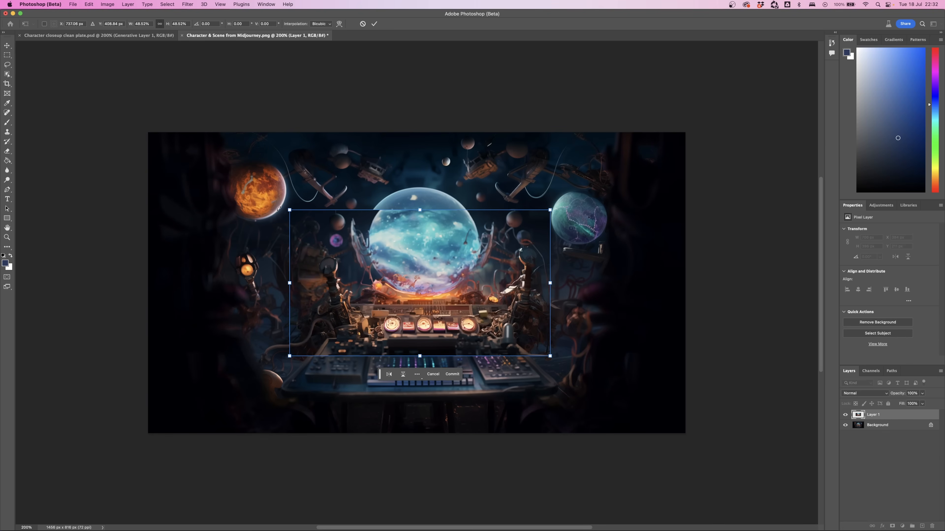
pyautogui.moveTo(282, 205); pyautogui.dragTo(282, 205)
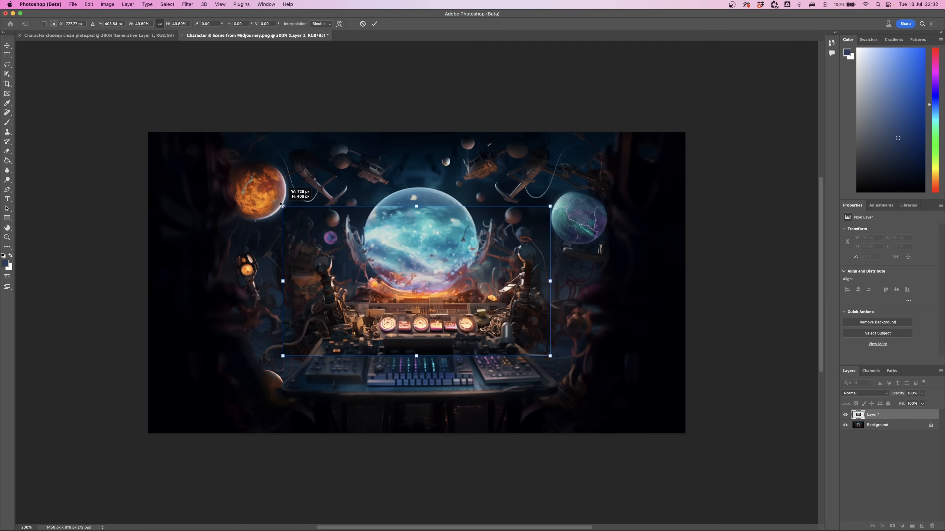
pyautogui.press('Return')
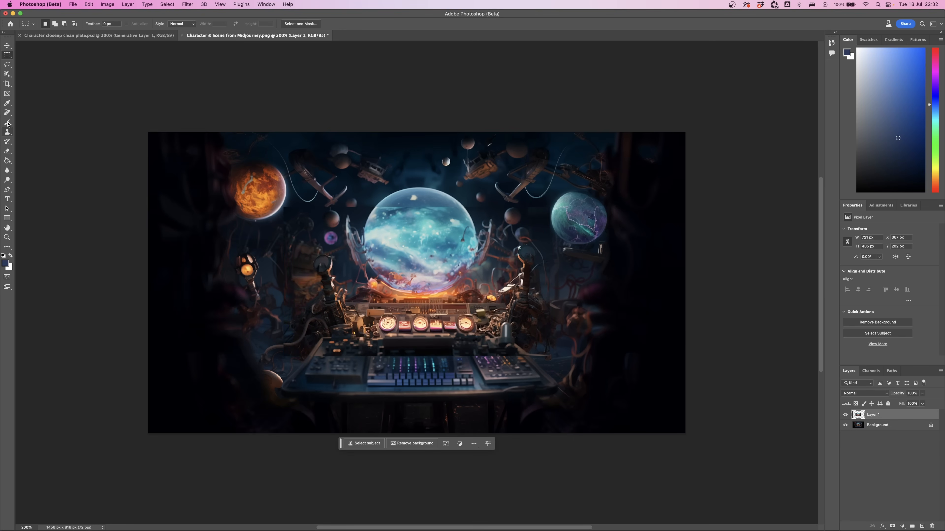
# Step: Blend the edges of the pasted clean plate into the wider scene using a Soft Round eraser of 60 px with 0% hardness
pyautogui.press('e')
pyautogui.press(']')
pyautogui.press(']')
pyautogui.press(']')
pyautogui.press(']')
pyautogui.press(']')
pyautogui.press(']')
pyautogui.click(53, 24)
pyautogui.click(43, 122)
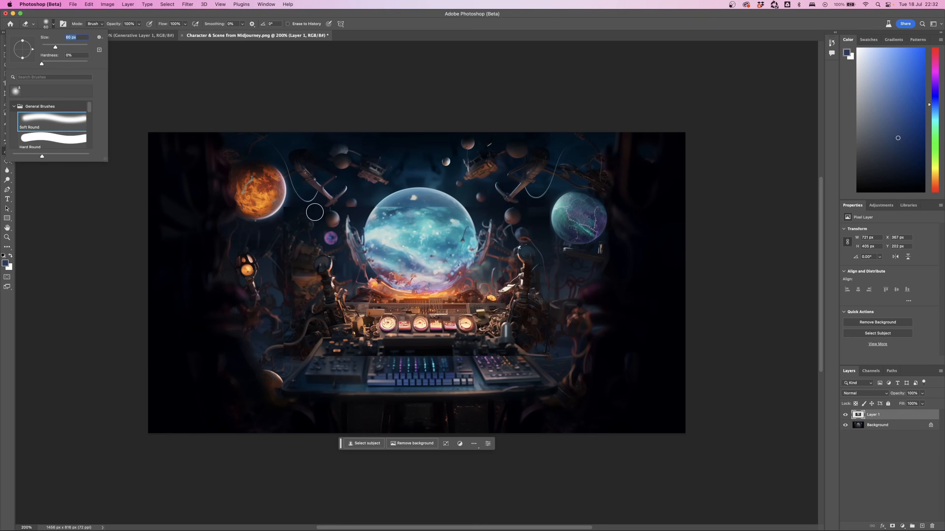
pyautogui.moveTo(345, 208)
pyautogui.mouseDown()
pyautogui.moveTo(496, 208)
pyautogui.moveTo(516, 282)
pyautogui.moveTo(513, 306)
pyautogui.moveTo(330, 294)
pyautogui.moveTo(334, 344)
pyautogui.mouseUp()
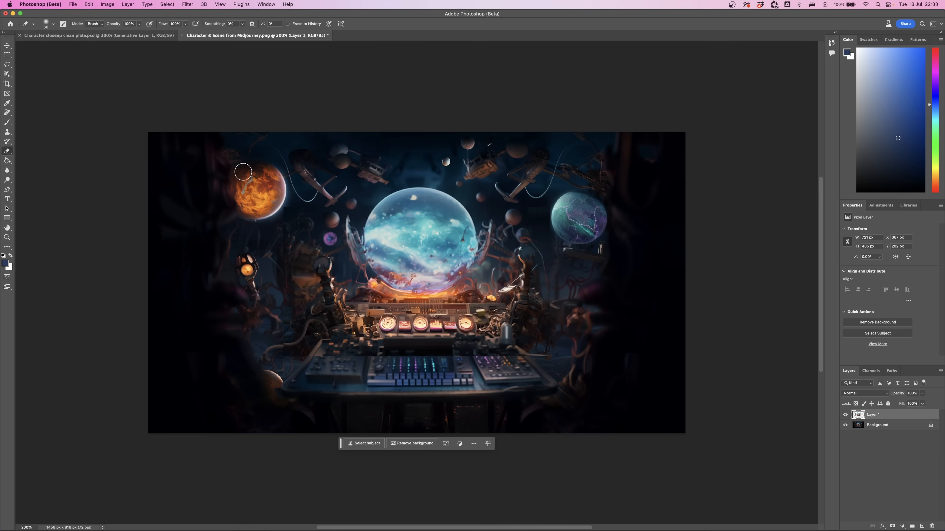
# Step: Export the composited scene with Save for Web as wider-view-no-chracter.jpg, a JPEG at quality 91
pyautogui.press('super+alt+shift+s')
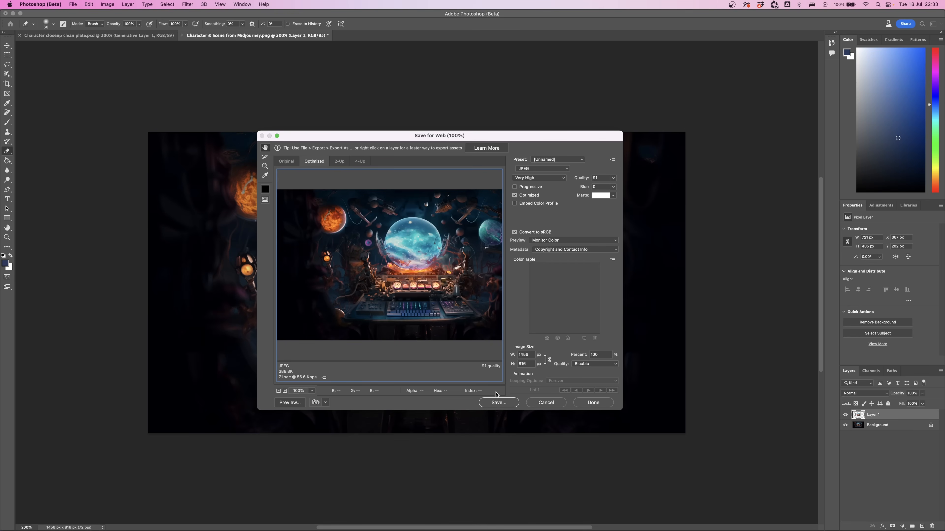
pyautogui.click(498, 403)
pyautogui.press('Return')
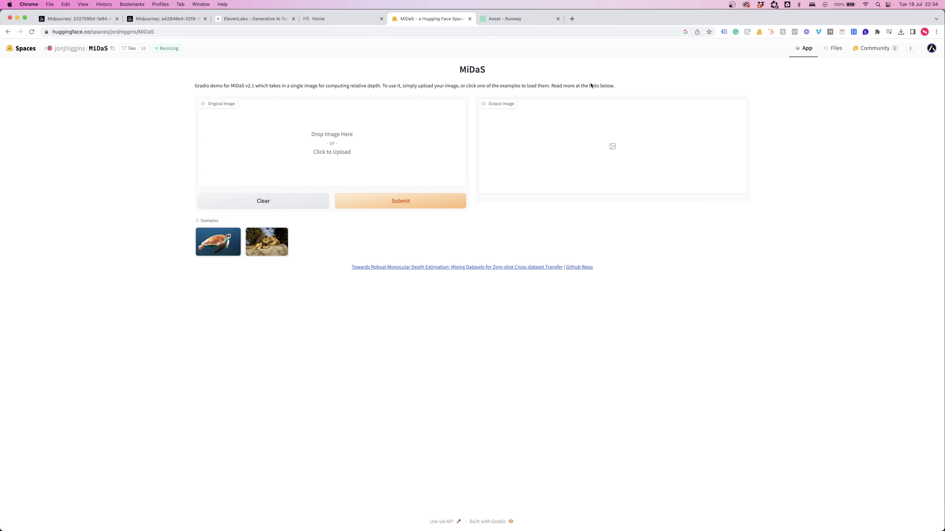
# Step: In Chrome, use the MiDaS space on Hugging Face to generate and download a depth map of wider-view-no-chracter.jpg
pyautogui.click(334, 138)
pyautogui.click(323, 234)
pyautogui.press('space')
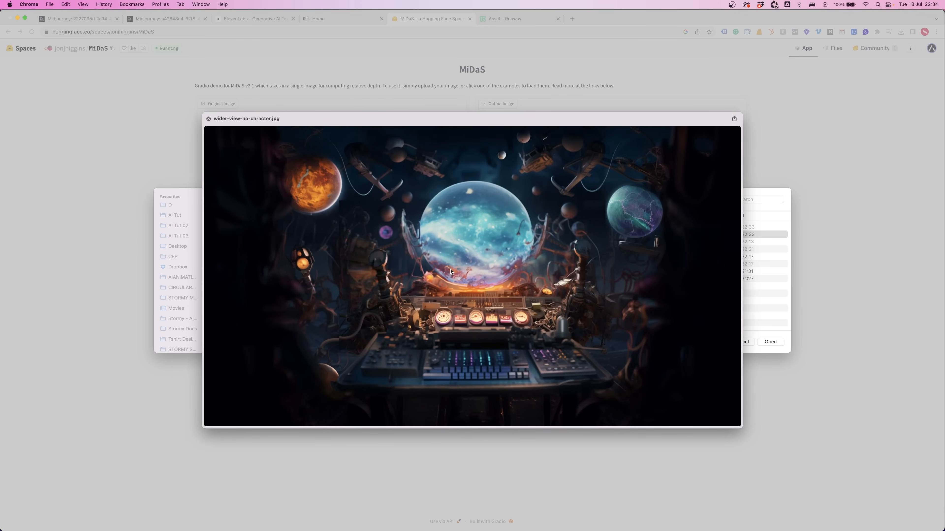
pyautogui.press('space')
pyautogui.press('Return')
pyautogui.click(409, 209)
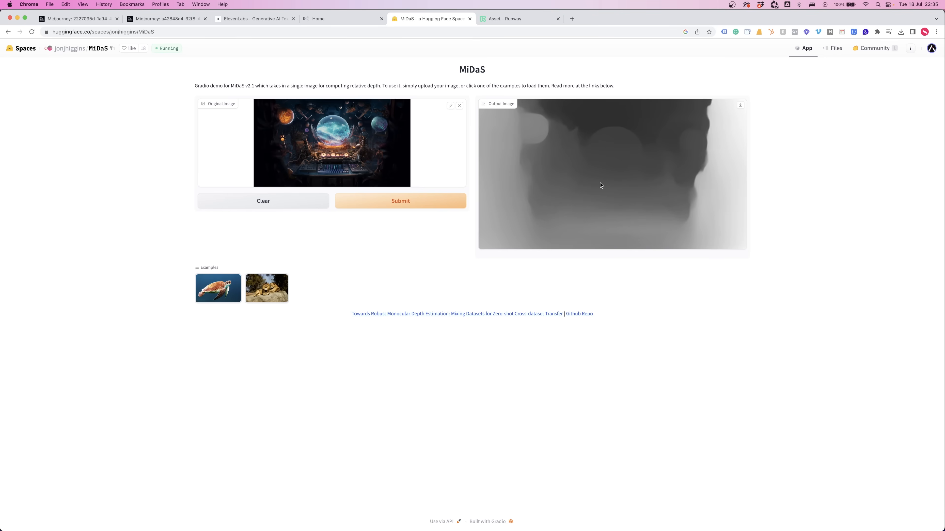
pyautogui.click(742, 108)
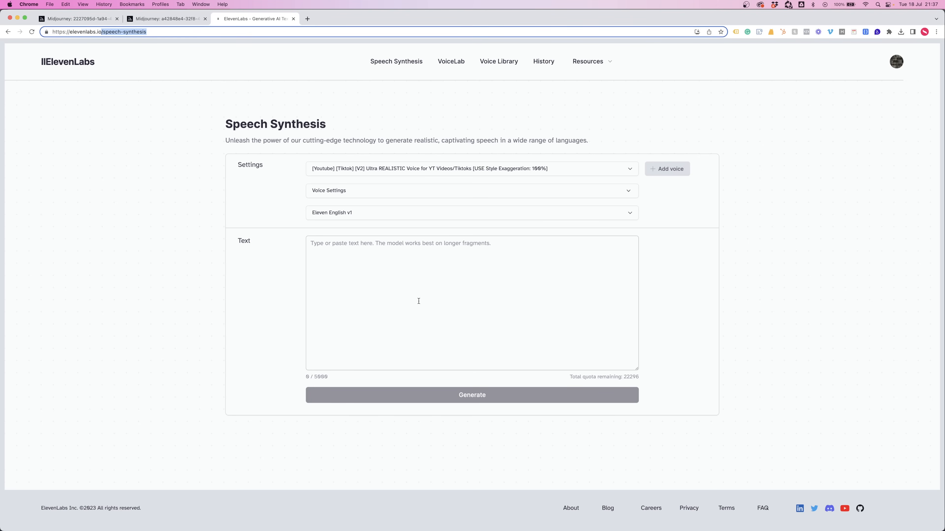
# Step: Listen to samples of several community voices in the ElevenLabs Voice Library, including the Computer AI and the slow-speaking deep British voice
pyautogui.click(491, 64)
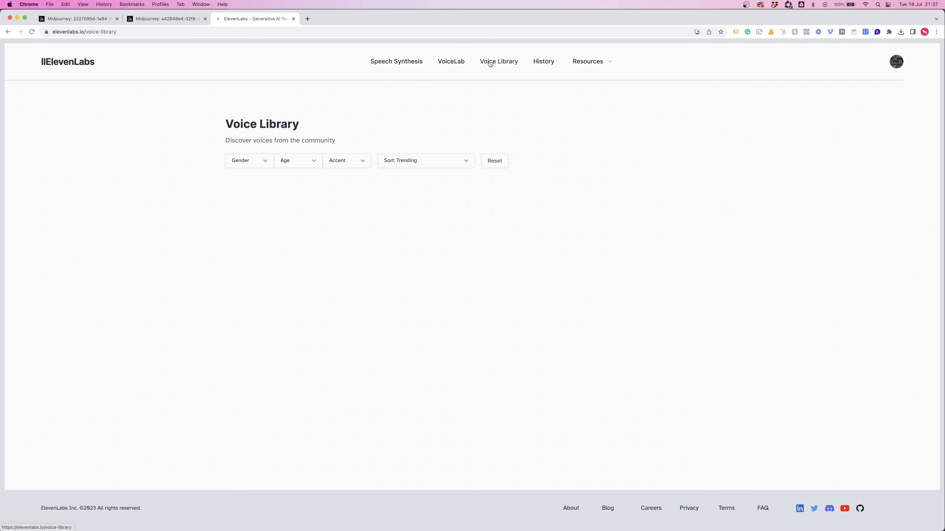
pyautogui.scroll(-5, 526, 289)
pyautogui.scroll(-2, 526, 289)
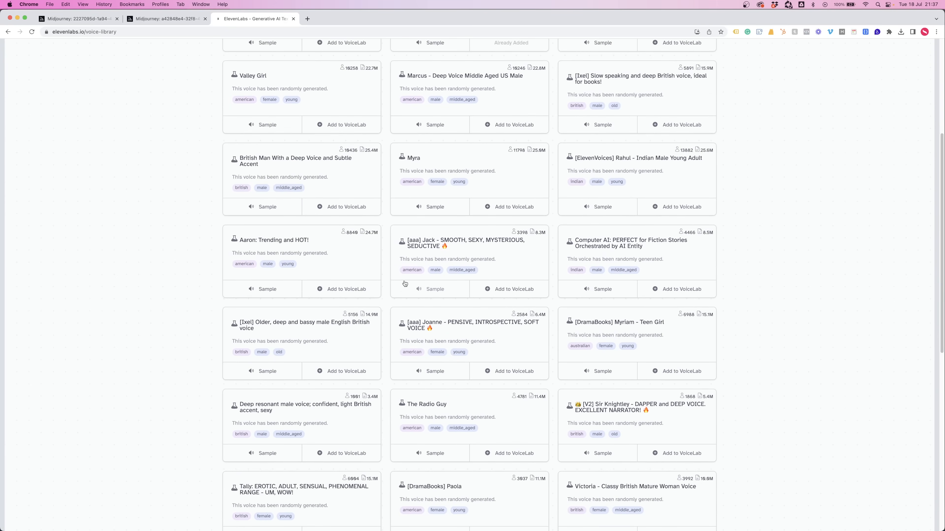
pyautogui.click(419, 294)
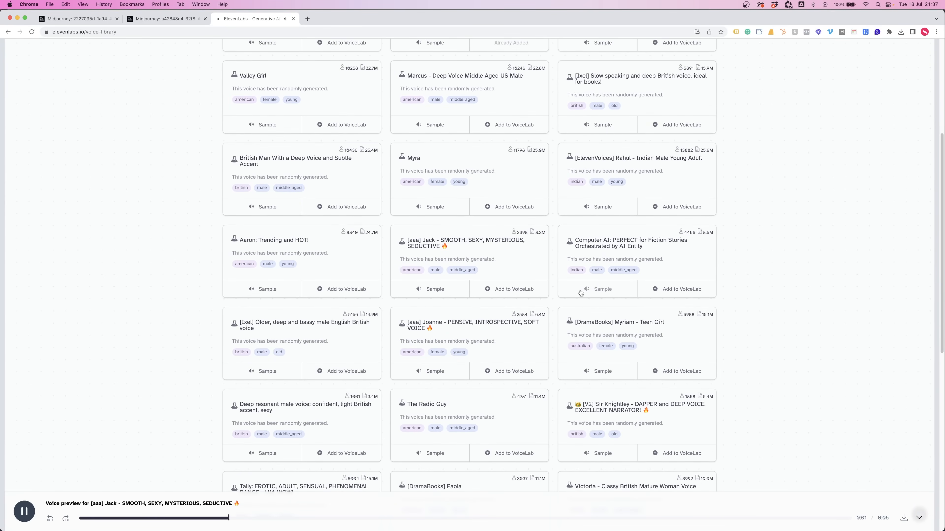
pyautogui.click(592, 293)
pyautogui.click(587, 212)
pyautogui.scroll(4, 587, 212)
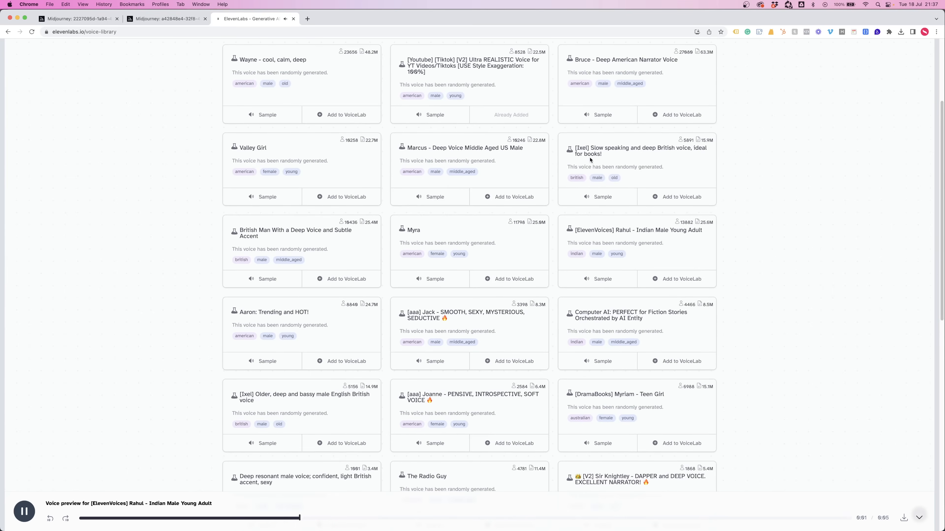
pyautogui.click(589, 206)
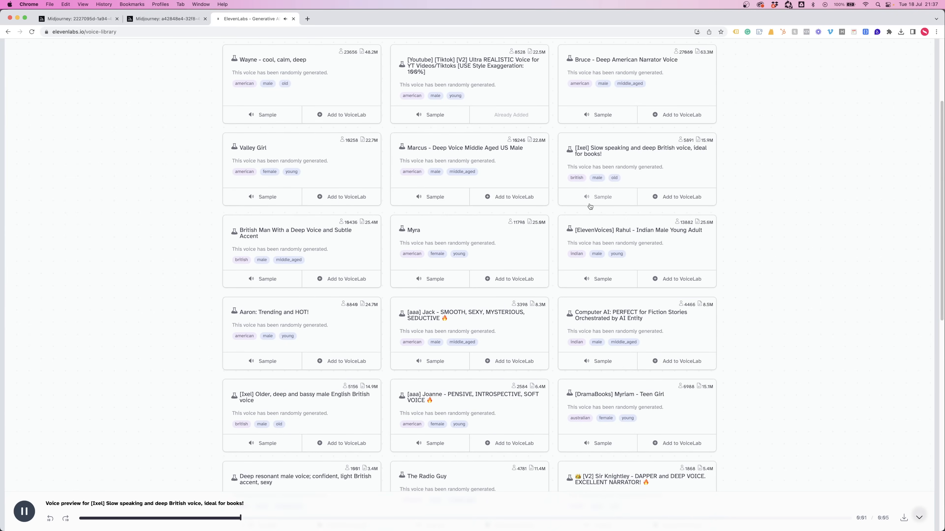
pyautogui.scroll(4, 553, 215)
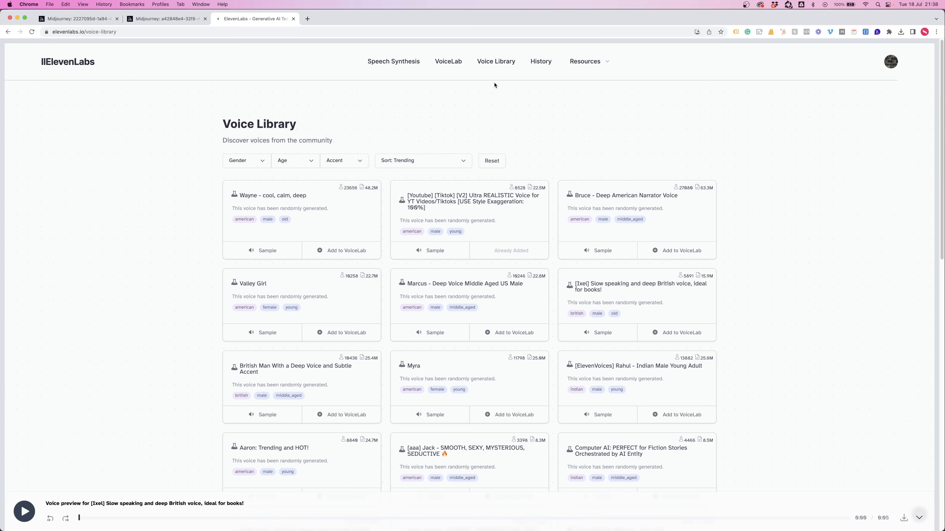
# Step: In Speech Synthesis, select the generated voice "[Youtube] [Tiktok] [V2] Ultra REALISTIC Voice for YT Videos/Tiktoks" and expand its voice settings
pyautogui.click(450, 63)
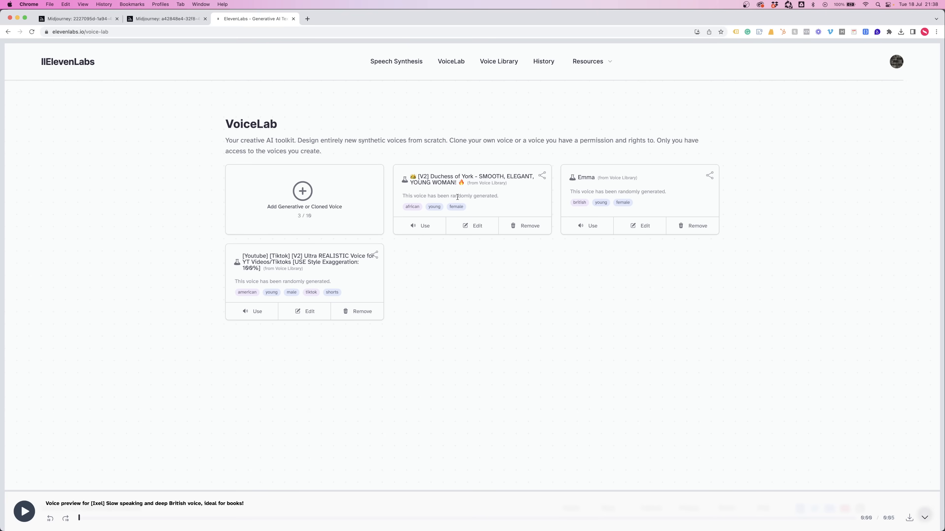
pyautogui.click(399, 62)
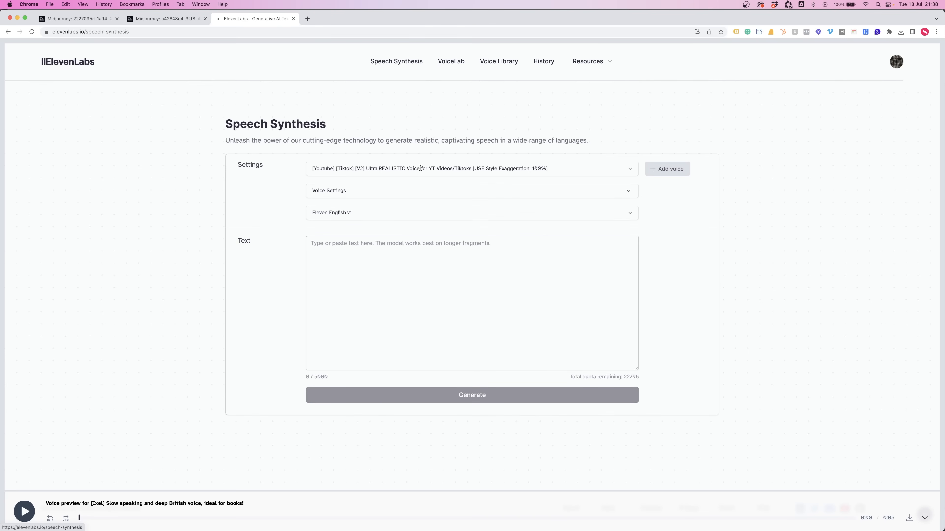
pyautogui.click(405, 169)
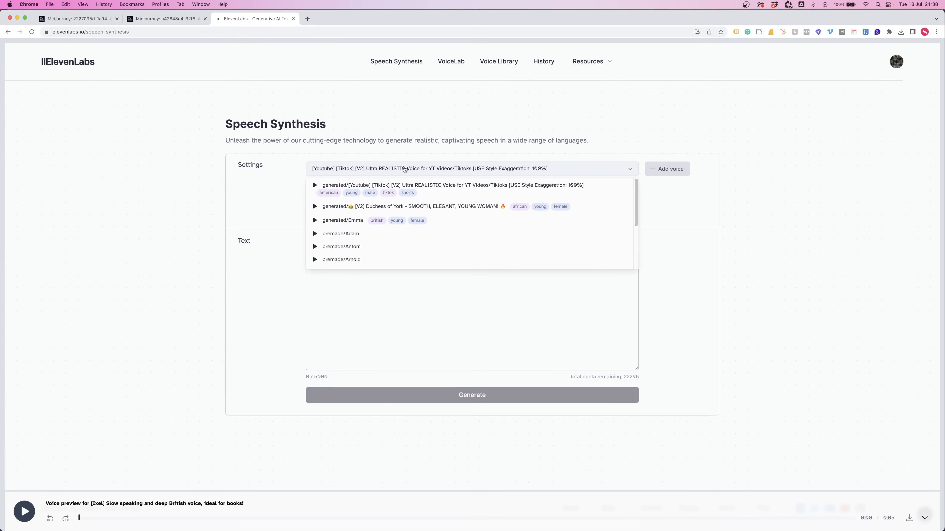
pyautogui.click(453, 190)
pyautogui.click(396, 191)
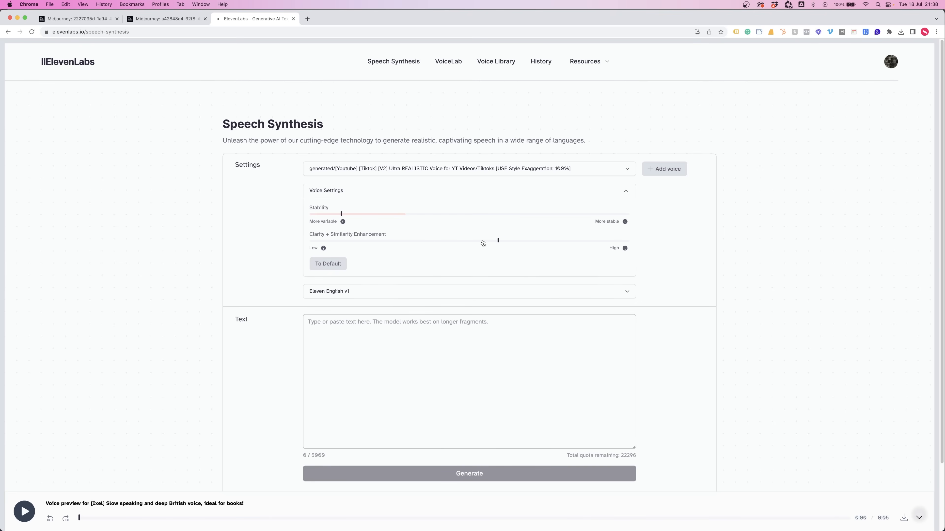
# Step: Generate speech from the text "The AI robots are coming but it's all going to be A okay, cause we can go to the beach."
pyautogui.click(467, 324)
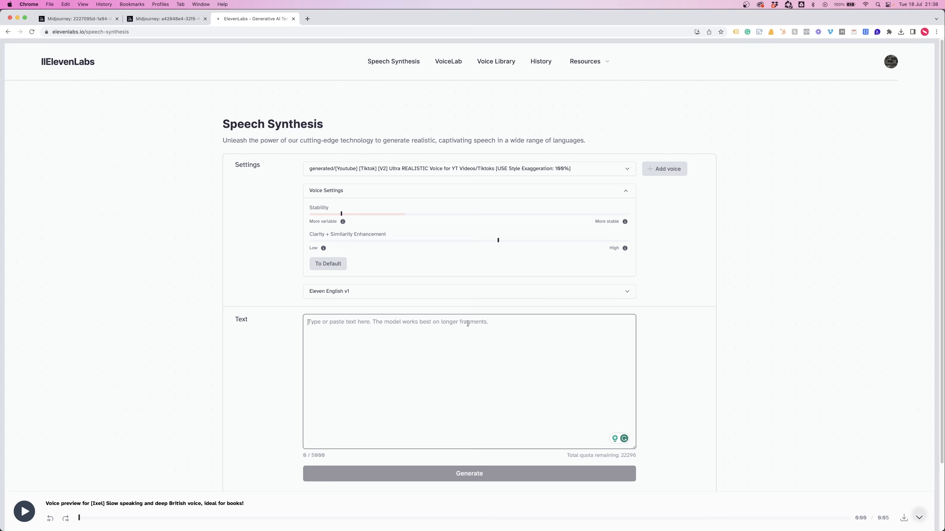
pyautogui.write("The AI robots are coming but it's all ")
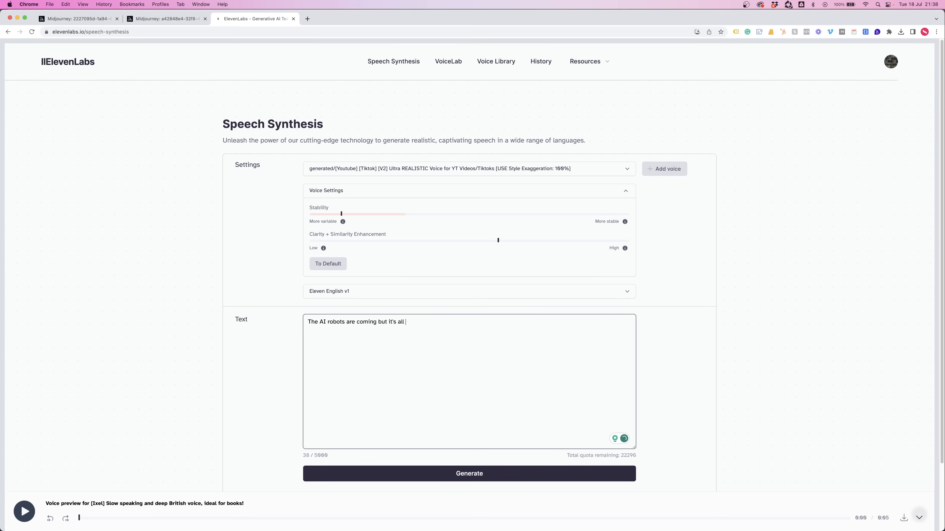
pyautogui.write('going to be A okay, cause we can go to the beach.')
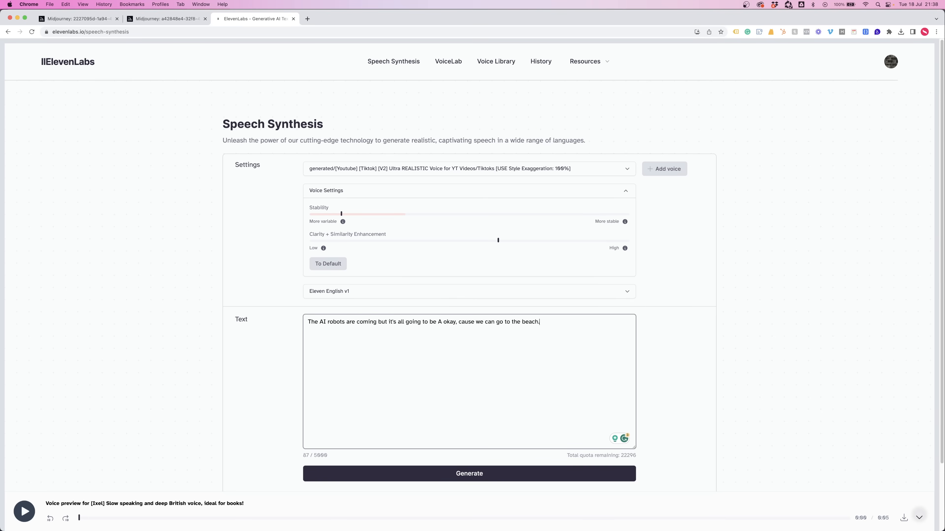
pyautogui.click(457, 480)
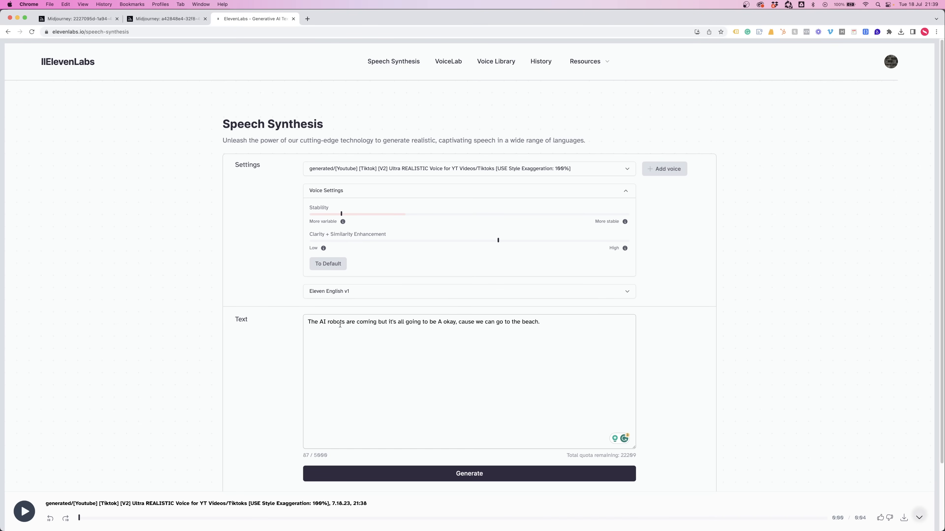
# Step: Add an ellipsis after "The AI robots are coming" and move the rest of the script into a new paragraph
pyautogui.click(378, 324)
pyautogui.write('...')
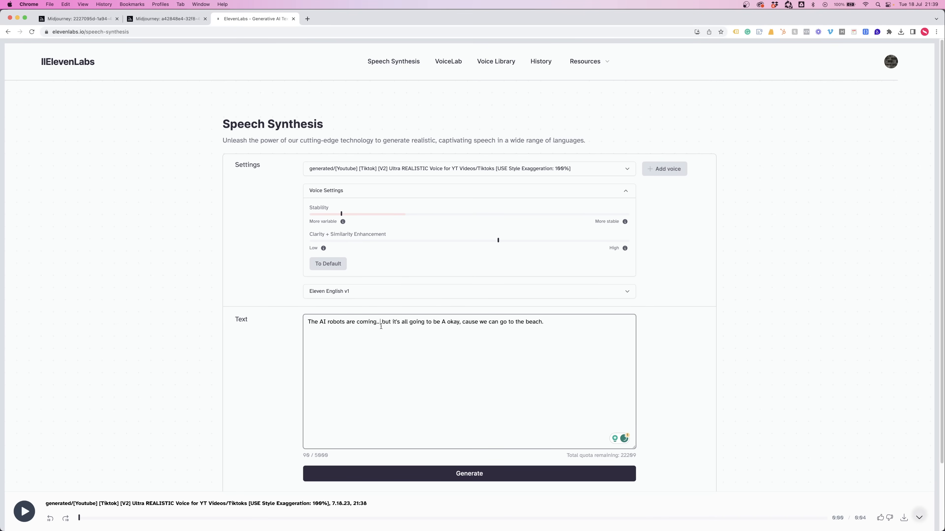
pyautogui.press('Return')
pyautogui.press('Return')
pyautogui.press('Delete')
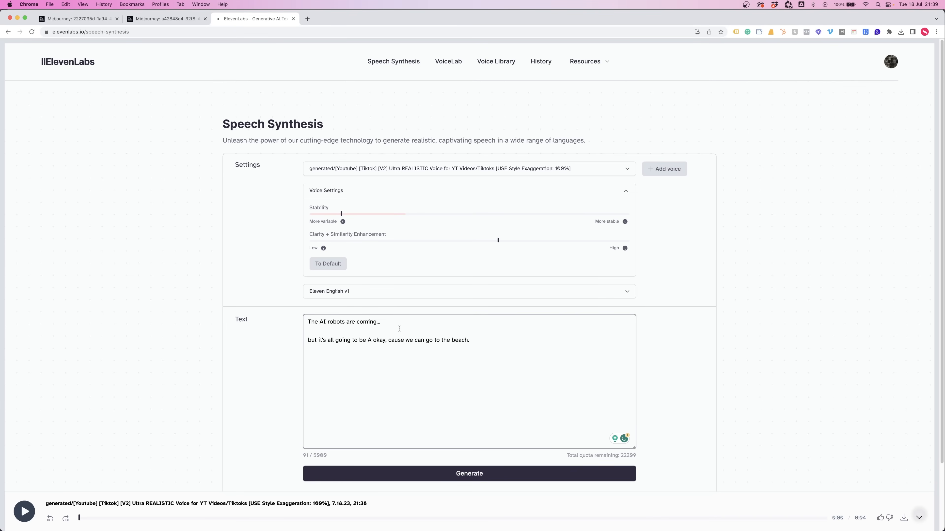
# Step: End the second line with a full stop after "A okay" and make "Cause we can go to the beach!" a separate paragraph
pyautogui.click(387, 341)
pyautogui.press('BackSpace')
pyautogui.press('BackSpace')
pyautogui.write('...')
pyautogui.press('BackSpace')
pyautogui.press('BackSpace')
pyautogui.press('BackSpace')
pyautogui.write('.')
pyautogui.press('Return')
pyautogui.press('Return')
pyautogui.press('Delete')
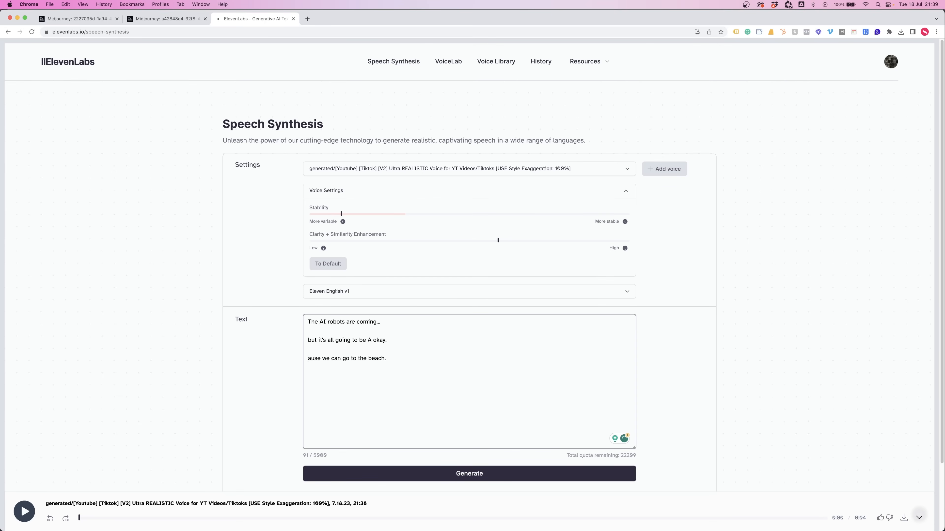
pyautogui.write('C')
pyautogui.press('super+Right')
pyautogui.press('BackSpace')
pyautogui.write('!')
# Step: Generate speech from the revised three-paragraph script and download the audio
pyautogui.click(474, 479)
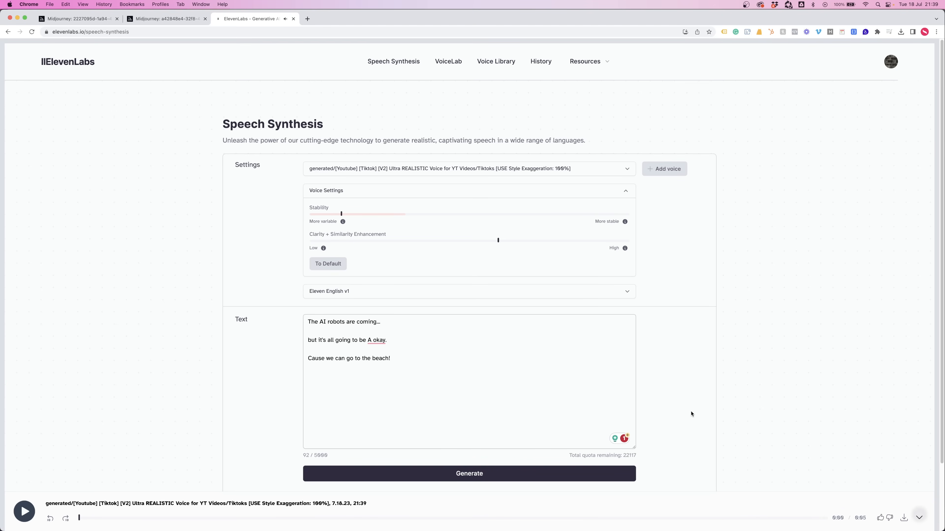
pyautogui.click(904, 518)
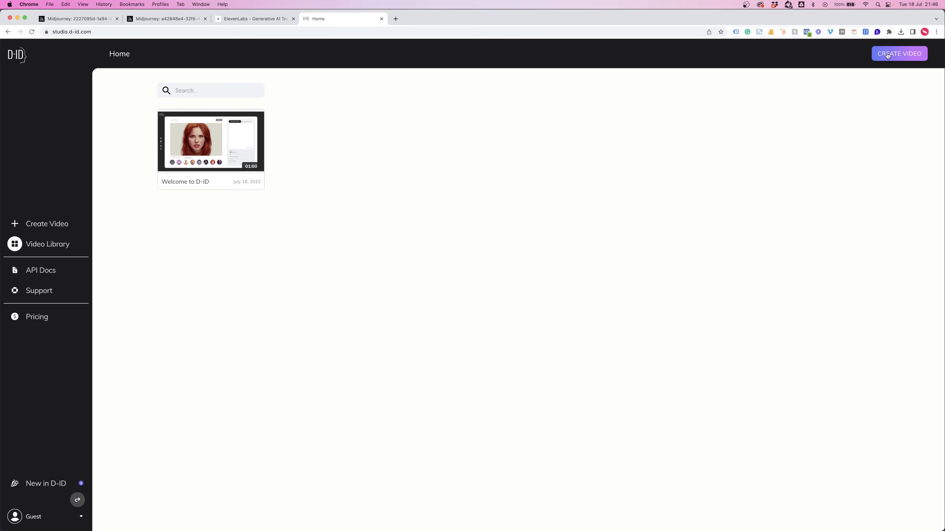
# Step: Create a new video in D-ID and add Character closeup.png from the AI Tut 03 Images folder as its presenter
pyautogui.click(888, 54)
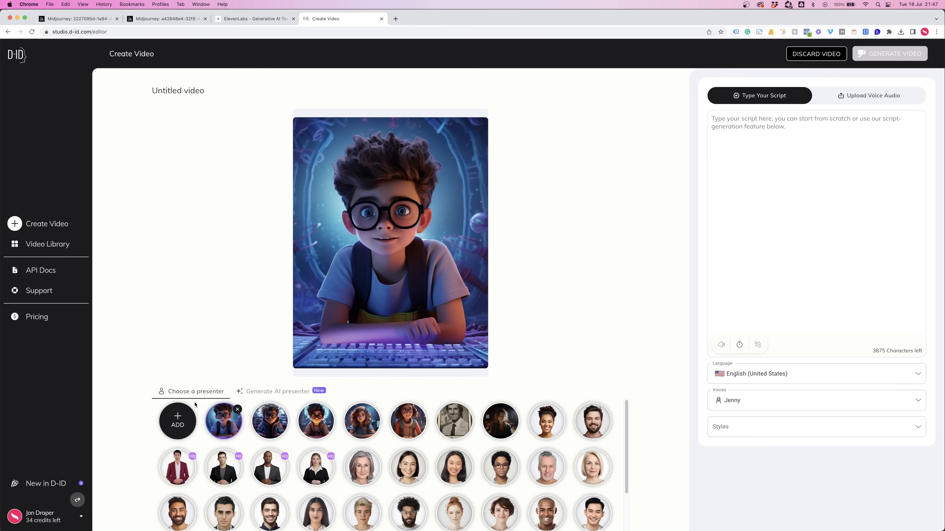
pyautogui.moveTo(186, 426)
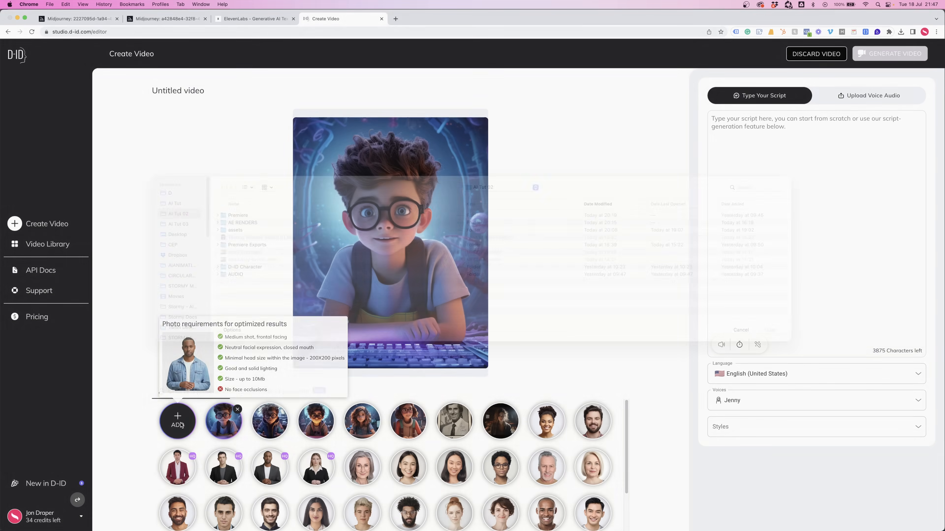
pyautogui.click(180, 426)
pyautogui.click(178, 236)
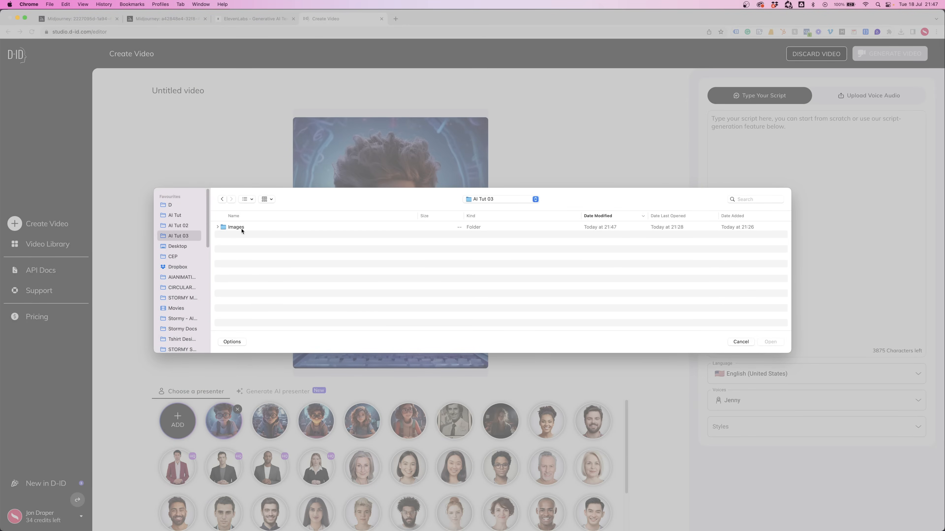
pyautogui.click(241, 227)
pyautogui.press('space')
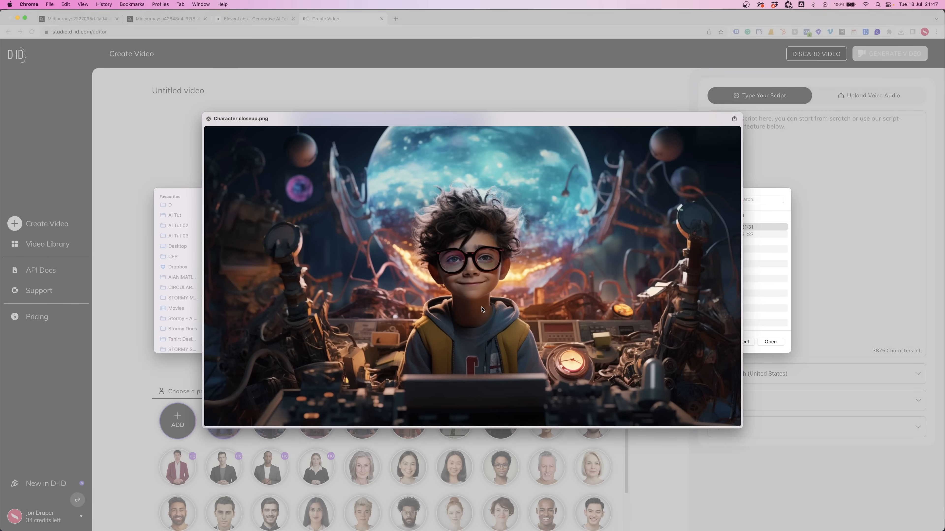
pyautogui.press('space')
pyautogui.press('Return')
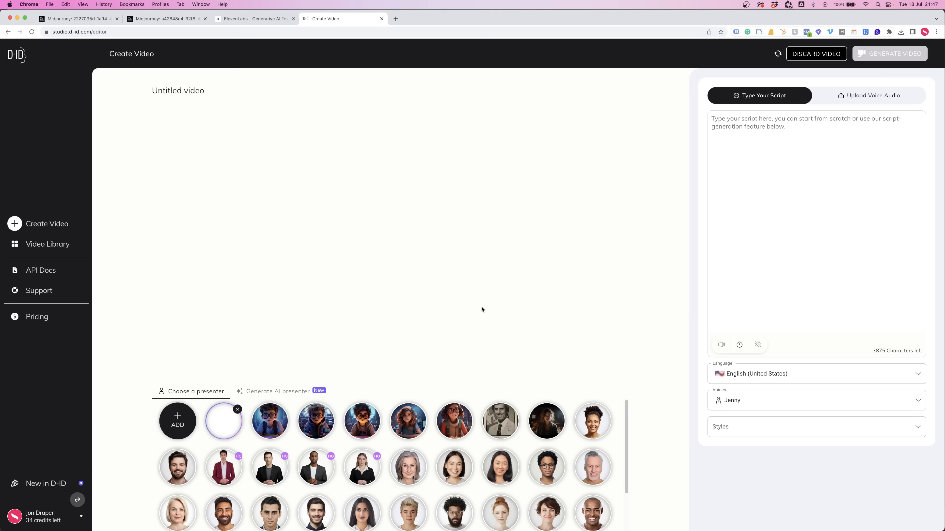
# Step: Upload the downloaded voice audio as the presenter's speech and generate the video
pyautogui.click(867, 95)
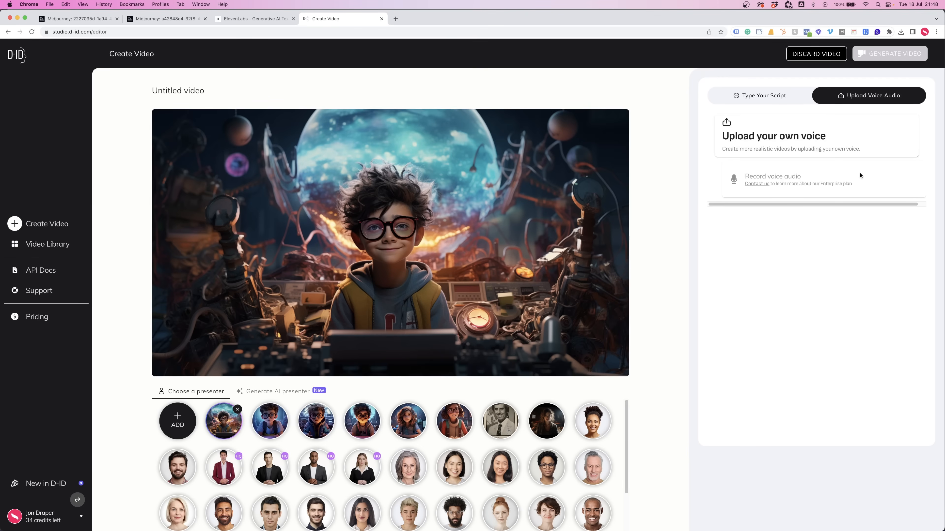
pyautogui.click(811, 198)
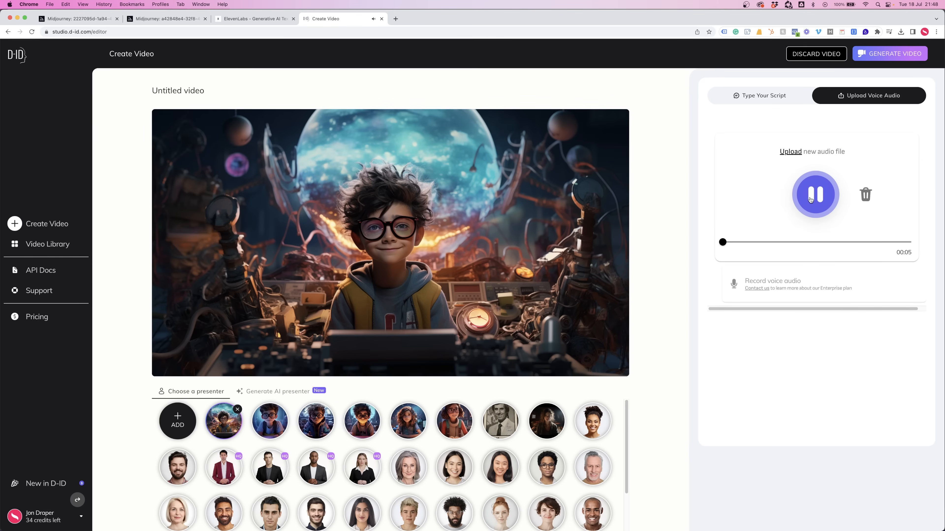
pyautogui.click(877, 55)
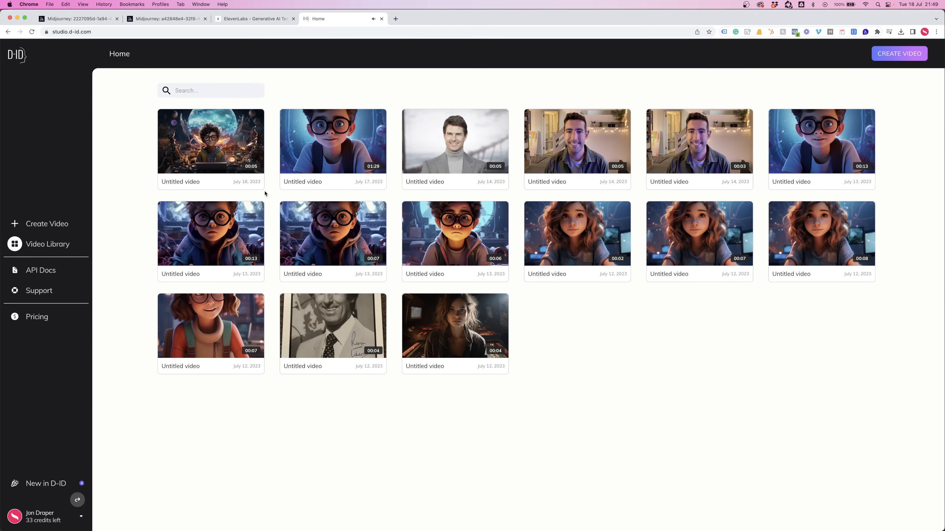
# Step: Play the newly generated character video from the video library and download it
pyautogui.moveTo(211, 143)
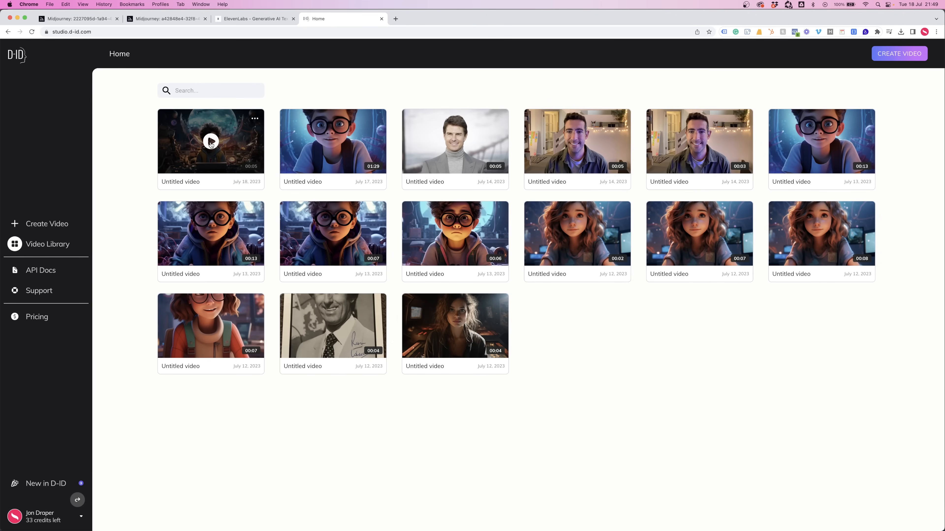
pyautogui.click(210, 142)
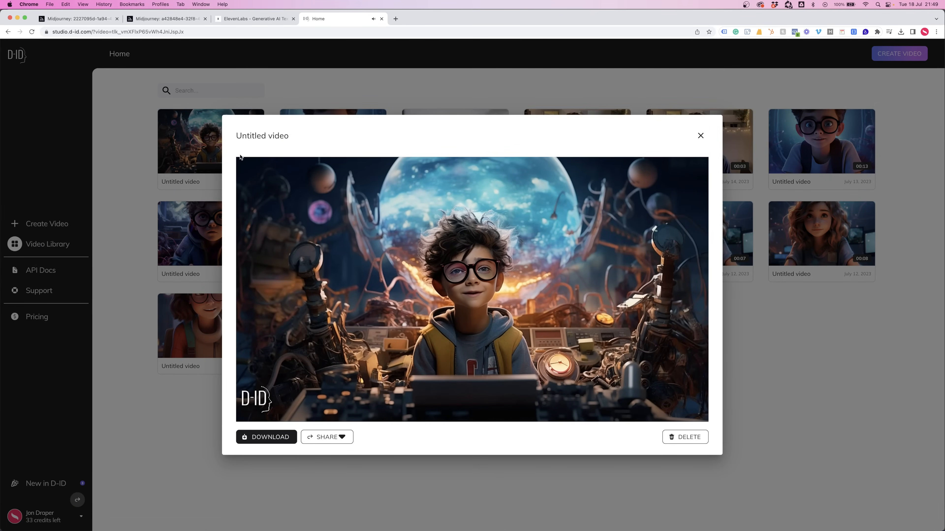
pyautogui.click(438, 413)
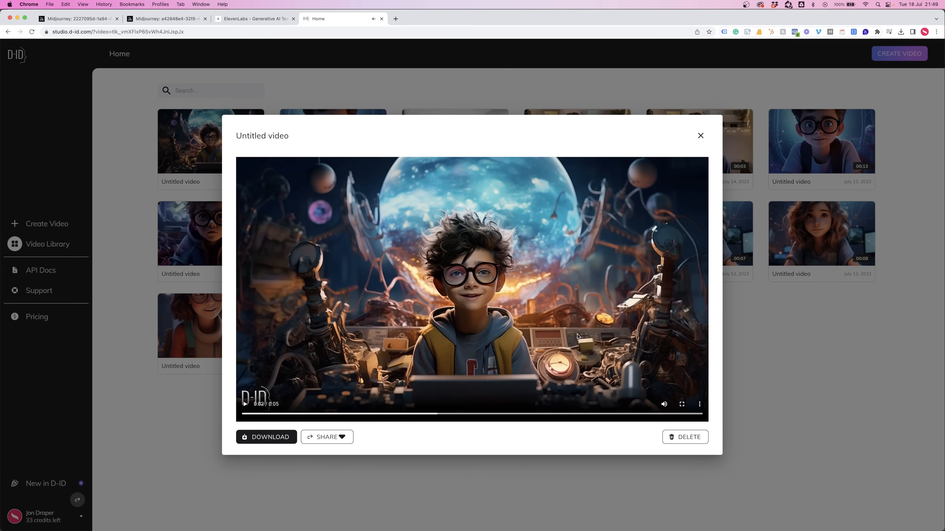
pyautogui.click(249, 440)
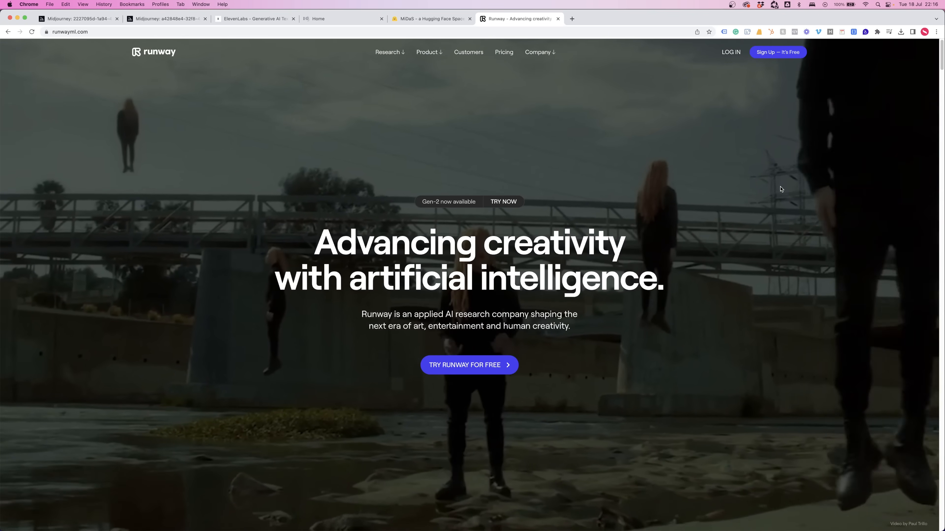
# Step: Log in to Runway and upload Untitled video (9).mp4 from the Images folder to the private assets, previewing it first
pyautogui.click(729, 53)
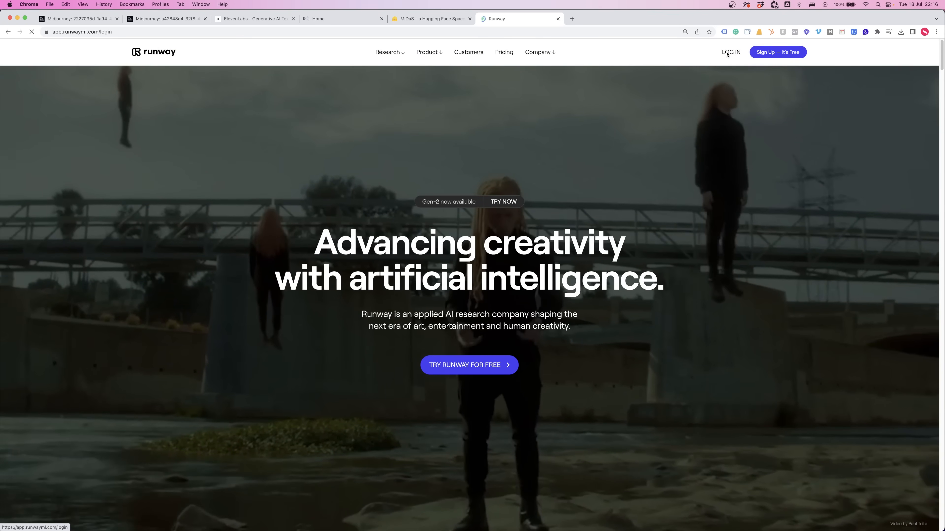
pyautogui.click(28, 246)
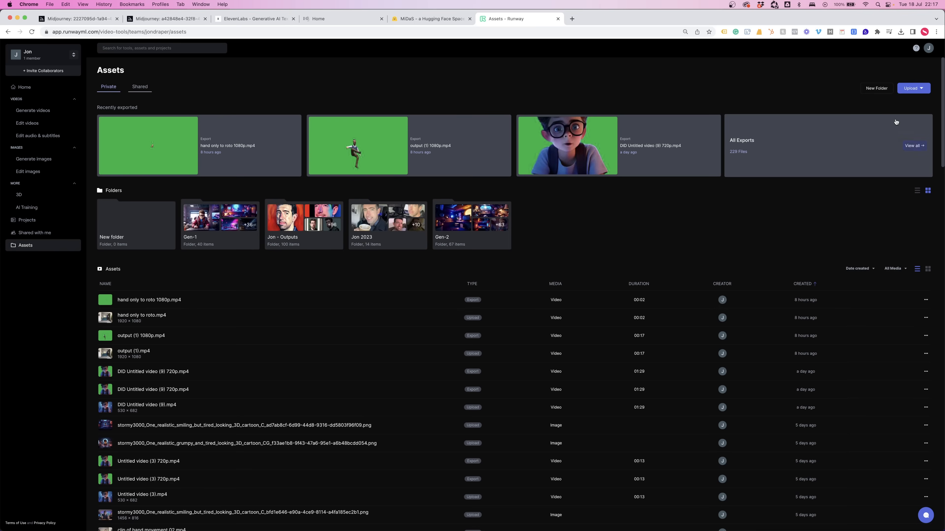
pyautogui.click(910, 88)
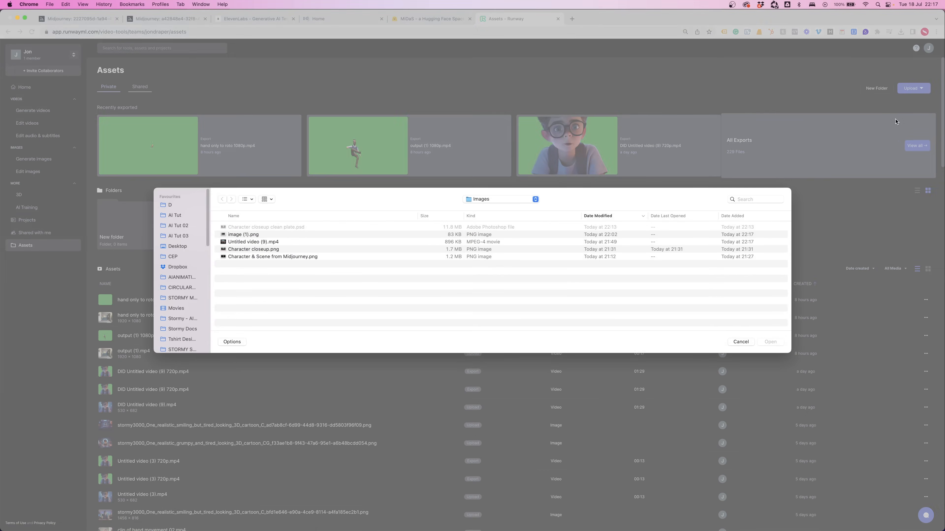
pyautogui.click(252, 244)
pyautogui.press('space')
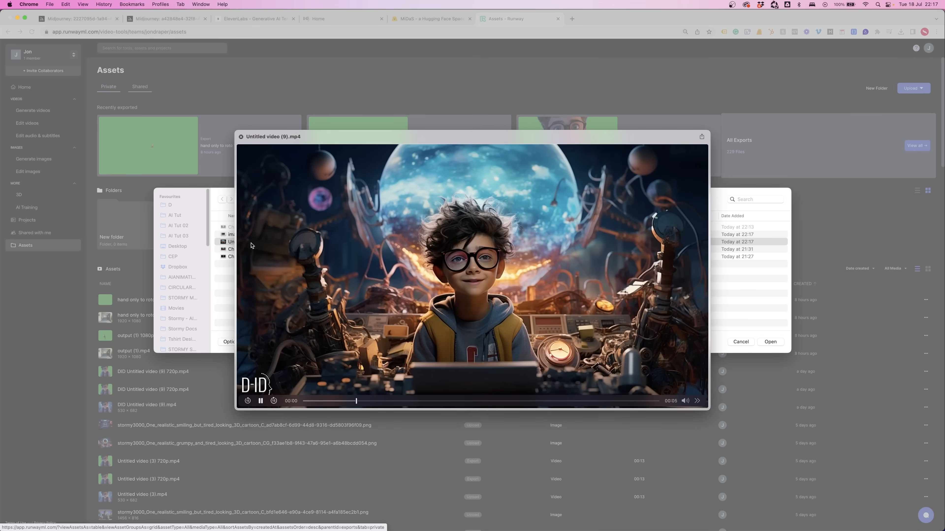
pyautogui.press('space')
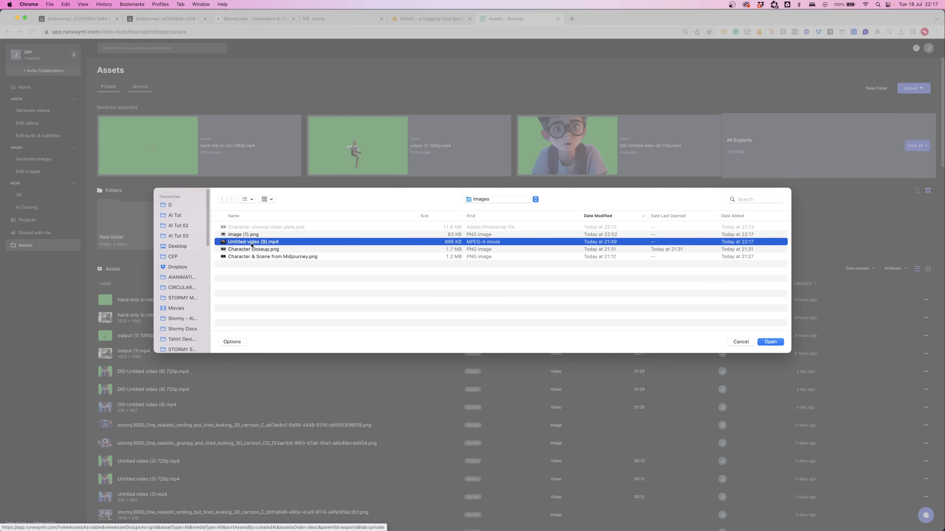
pyautogui.press('Return')
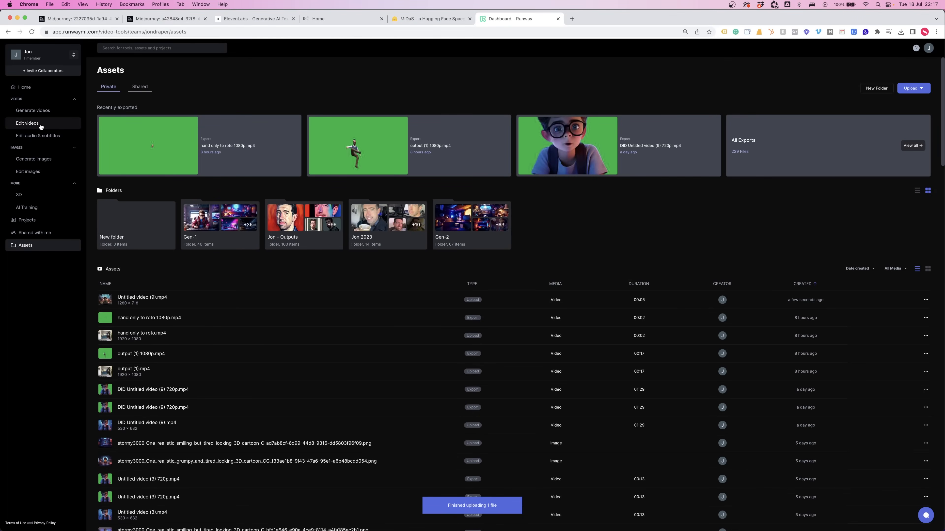
# Step: Open Untitled video (9) in the Remove Background video tool and start a mask on the boy
pyautogui.click(40, 126)
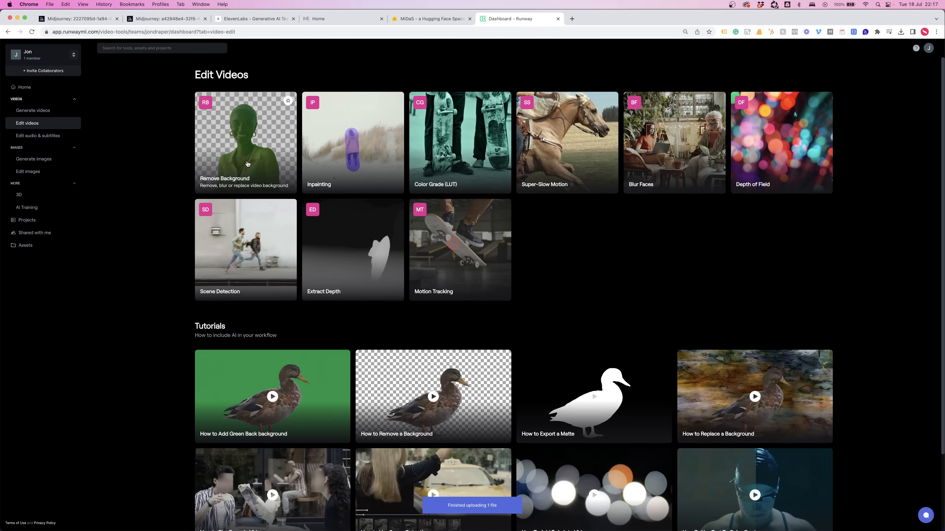
pyautogui.click(254, 151)
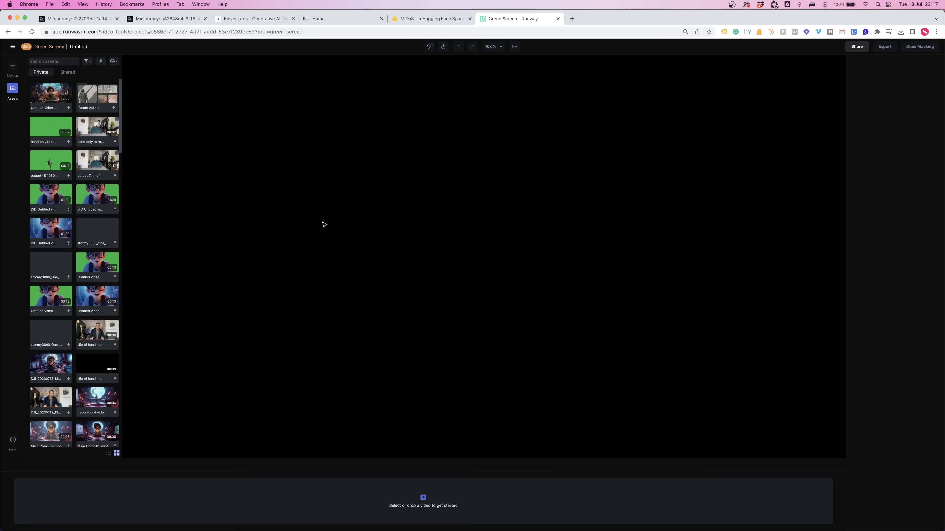
pyautogui.click(52, 95)
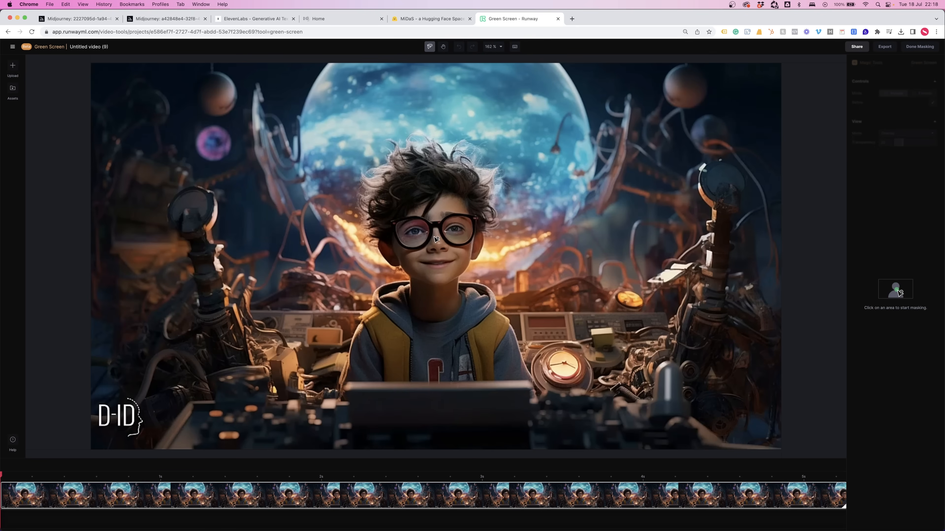
pyautogui.click(434, 237)
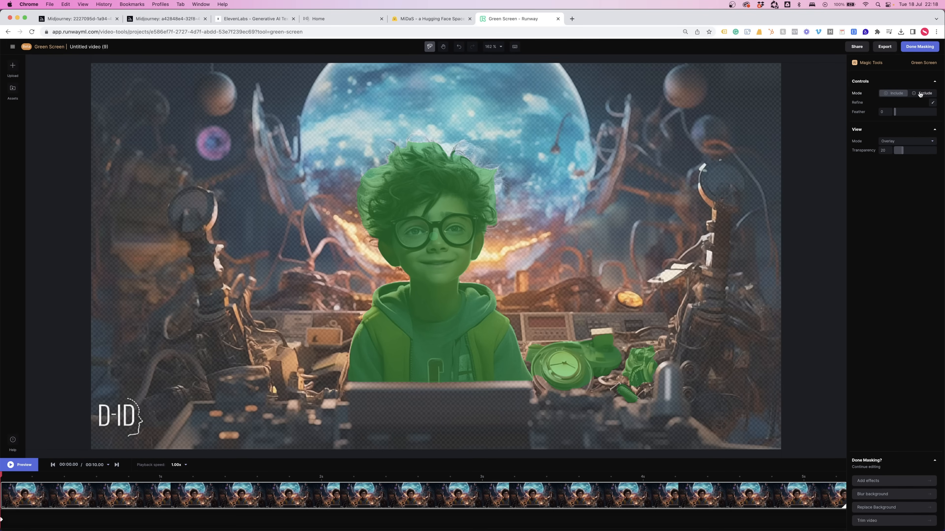
# Step: Exclude the clock and console parts beside the boy from the mask and include the missing top of his hair
pyautogui.click(919, 94)
pyautogui.click(553, 360)
pyautogui.click(549, 373)
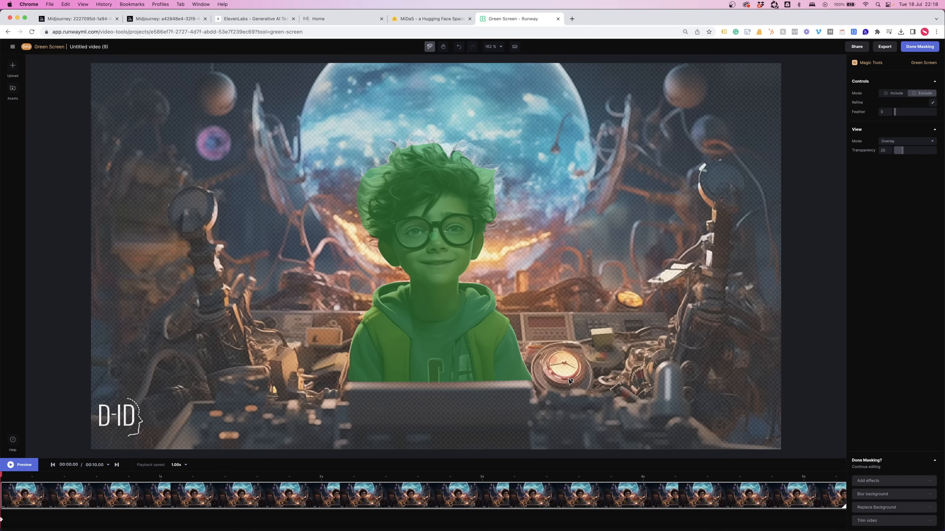
pyautogui.click(894, 93)
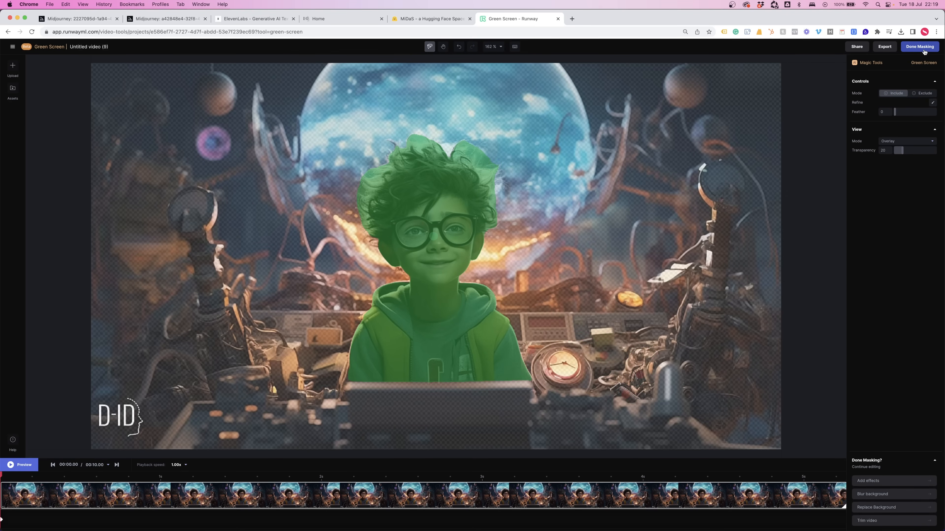
# Step: Finish masking and export the green-screen video as a 720p MP4
pyautogui.click(924, 51)
pyautogui.click(926, 47)
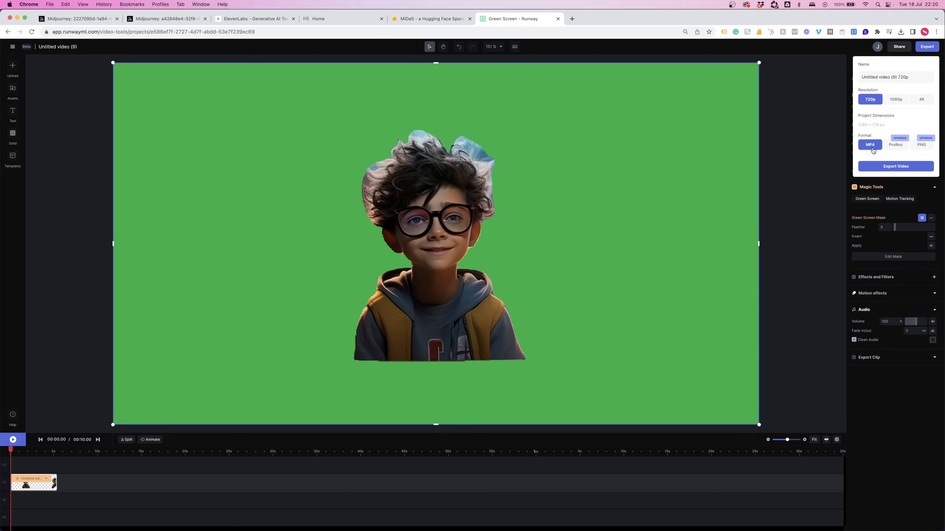
pyautogui.click(883, 167)
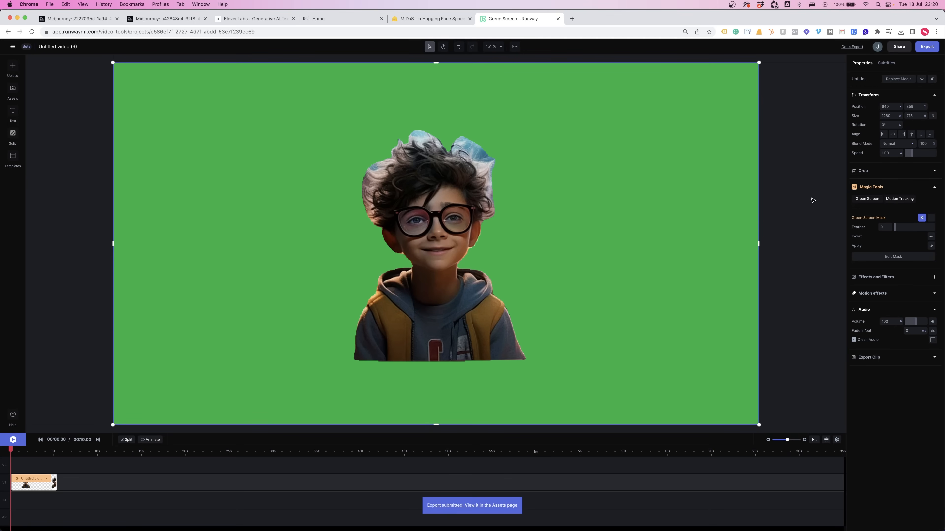
# Step: Return to the Runway assets, open the exported Untitled video (9) 720p and download it
pyautogui.click(13, 48)
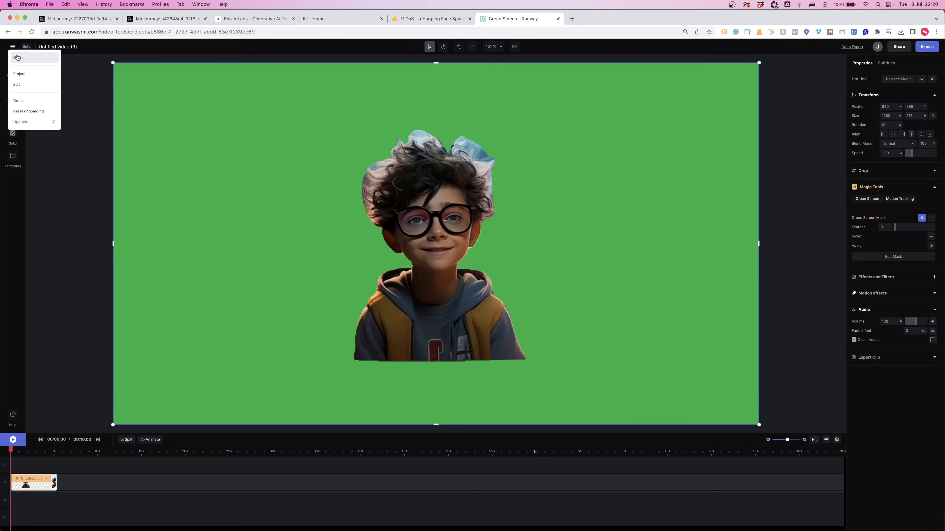
pyautogui.click(26, 56)
pyautogui.click(47, 244)
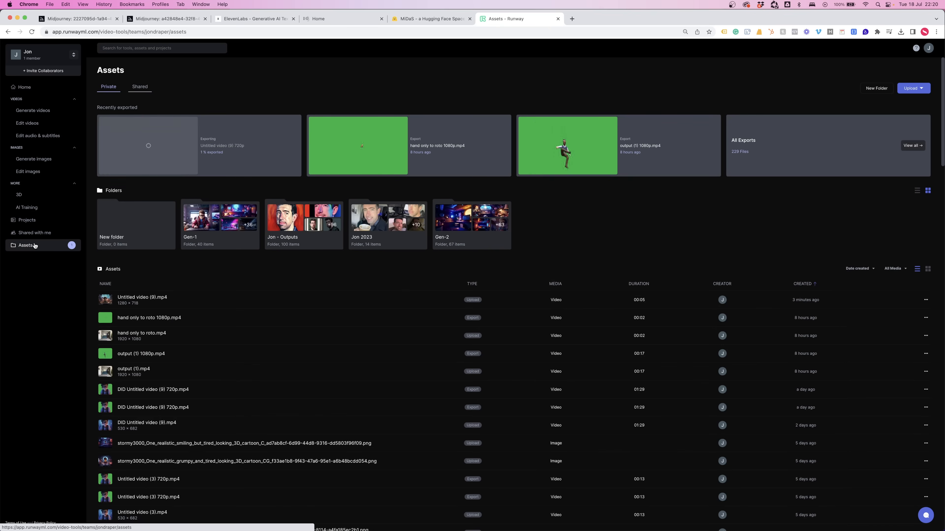
pyautogui.click(213, 170)
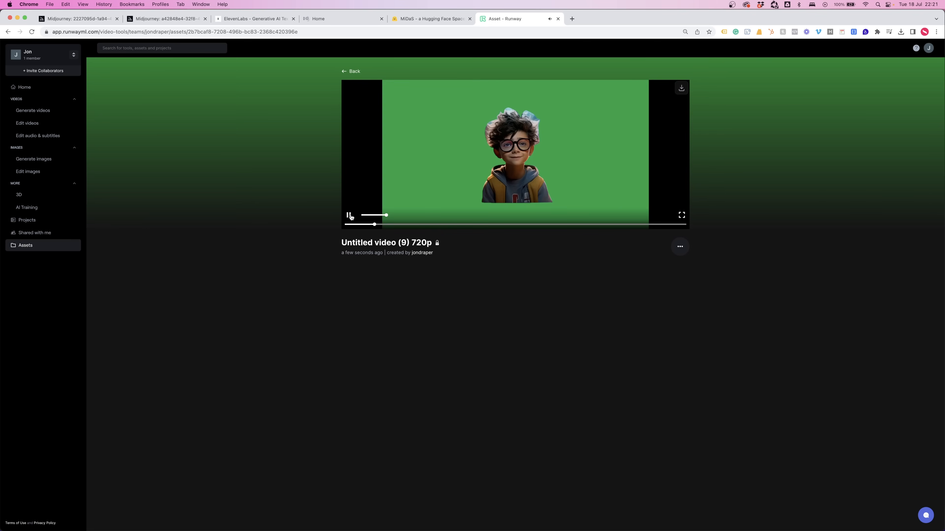
pyautogui.click(680, 246)
pyautogui.click(646, 248)
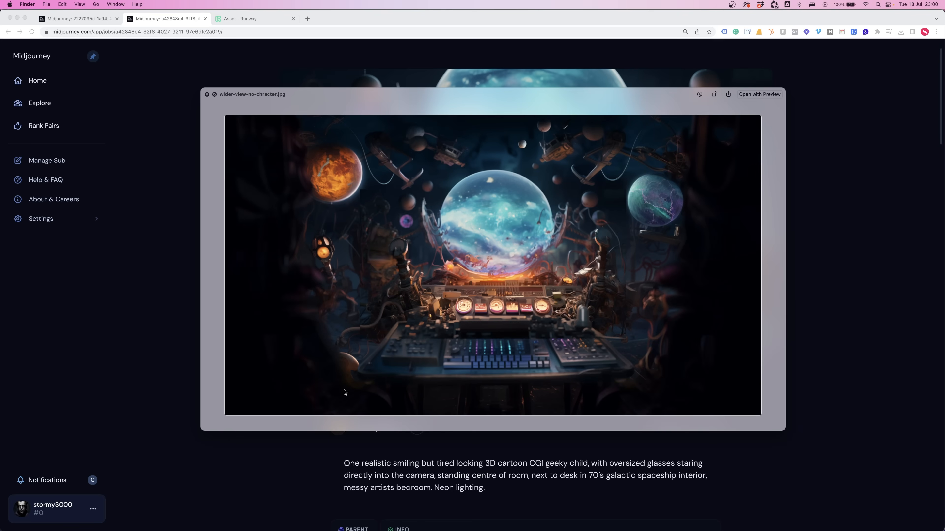
# Step: Preview Depth Pass.png and the background-removed character video in Finder, scrubbing through the video
pyautogui.press('Down')
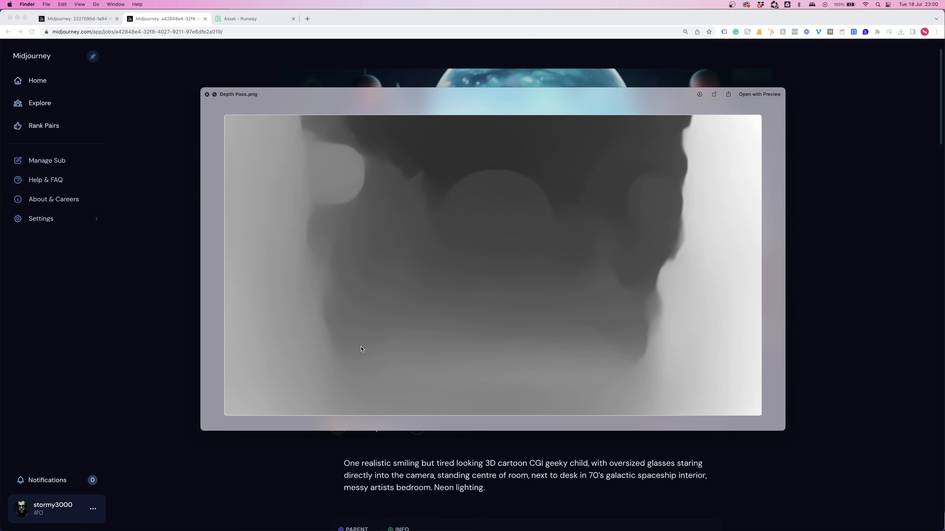
pyautogui.press('Down')
pyautogui.click(226, 421)
pyautogui.moveTo(452, 421); pyautogui.dragTo(499, 422)
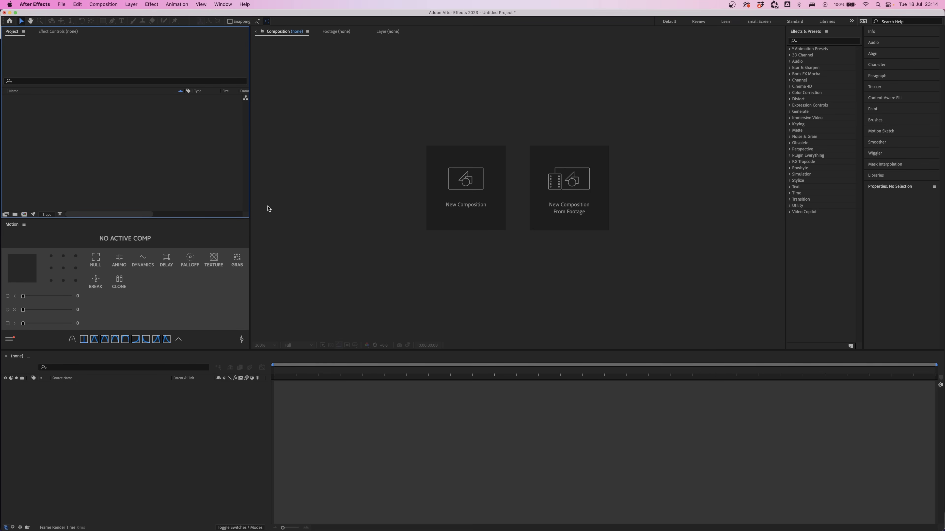
# Step: Switch to After Effects and import Depth Pass.png, wider-view-no-chracter.jpg and Character with background removal.mp4 from the Images folder
pyautogui.doubleClick(59, 170)
pyautogui.click(304, 121)
pyautogui.keyDown('shift'); pyautogui.click(308, 127); pyautogui.keyUp('shift')
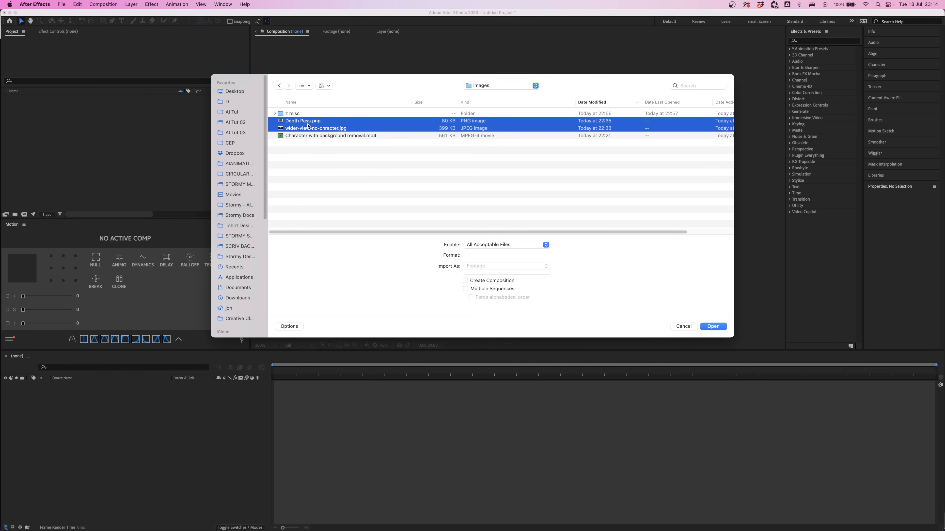
pyautogui.hotkey('shift', 'Down')
pyautogui.press('Return')
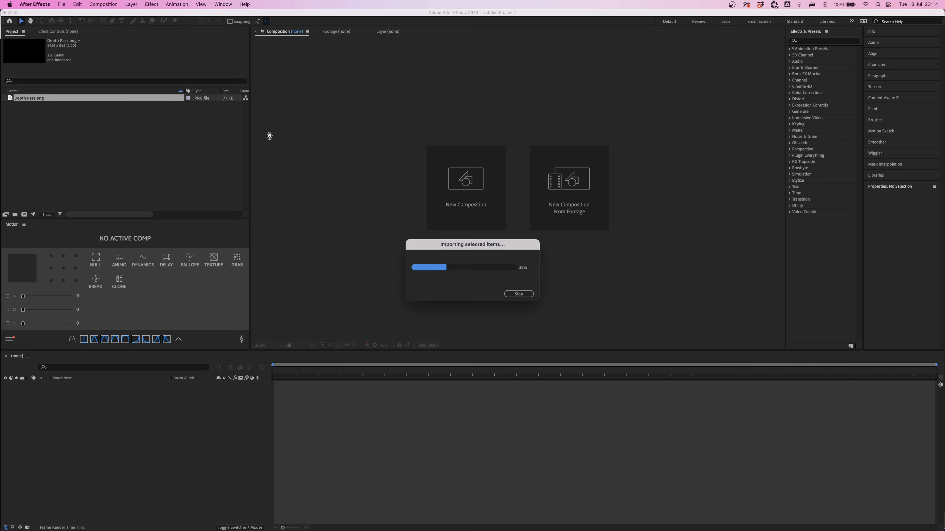
# Step: Create a 1920x1080, 24 fps composition and add the three imported files, with wider-view-no-chracter.jpg above Depth Pass.png and the character video
pyautogui.click(25, 214)
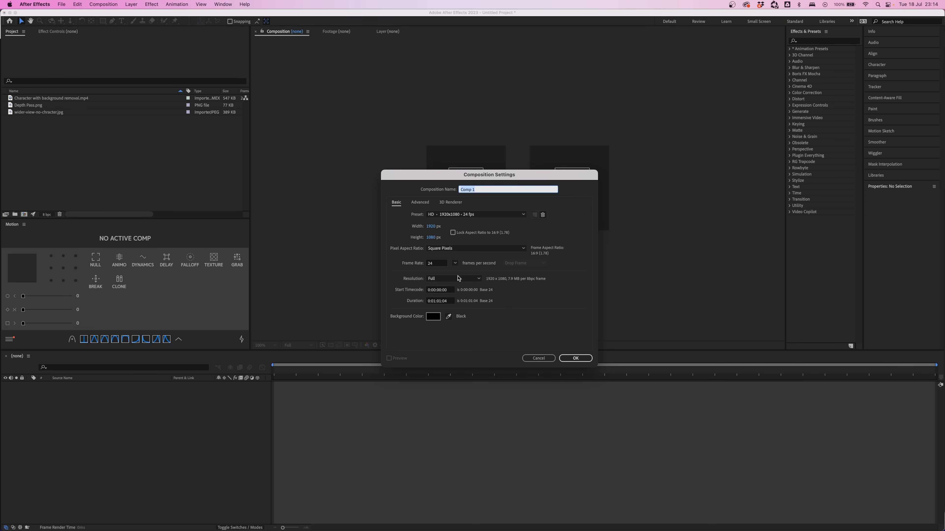
pyautogui.click(576, 360)
pyautogui.click(30, 120)
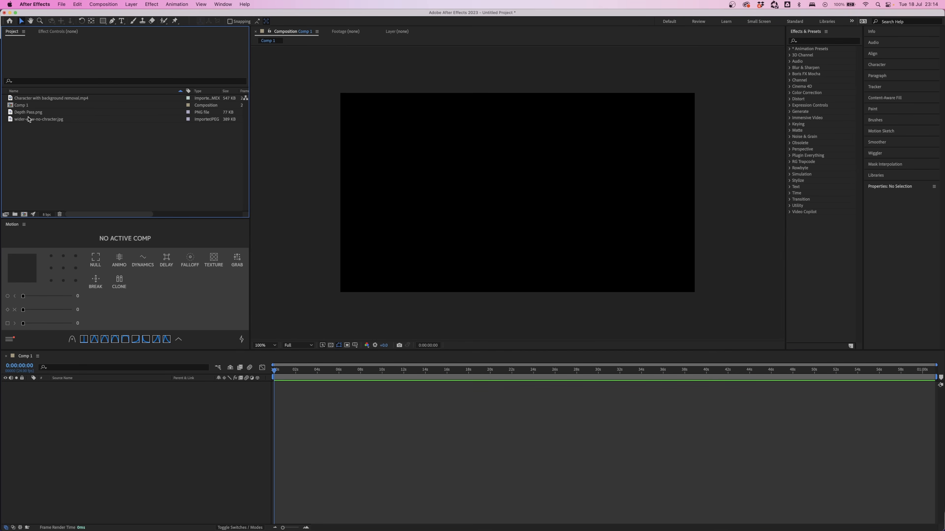
pyautogui.keyDown('super'); pyautogui.click(32, 112); pyautogui.keyUp('super')
pyautogui.keyDown('super'); pyautogui.click(32, 99); pyautogui.keyUp('super')
pyautogui.moveTo(33, 119); pyautogui.dragTo(69, 389)
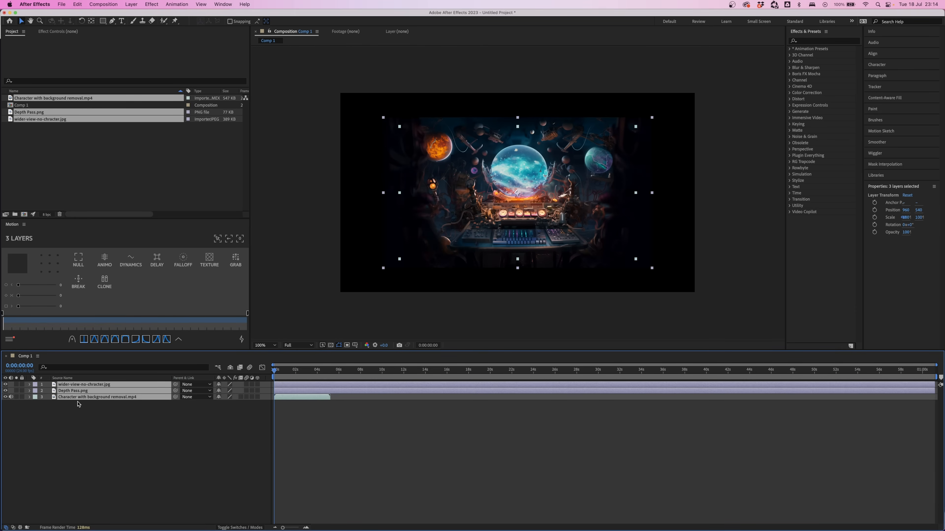
# Step: Scale all three layers together to 132% so the background fills the composition frame
pyautogui.press('s')
pyautogui.moveTo(228, 404); pyautogui.dragTo(235, 398)
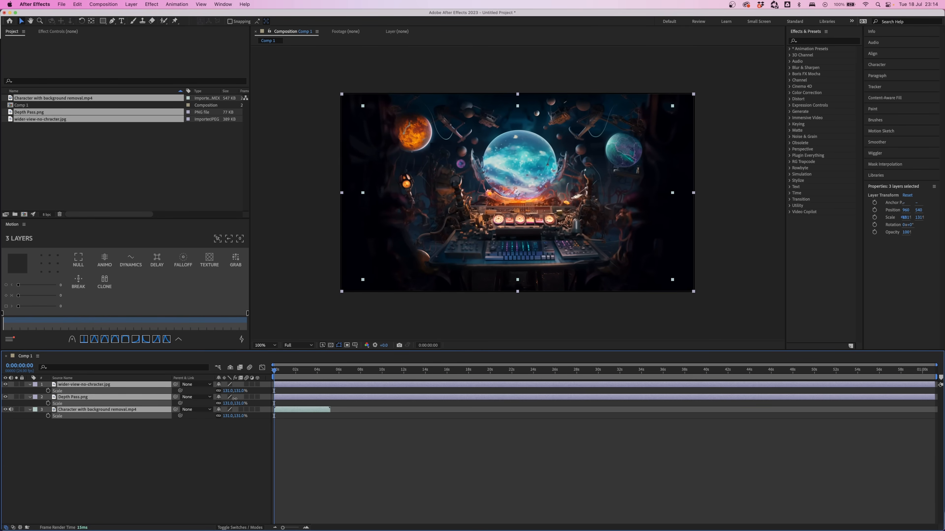
pyautogui.click(56, 456)
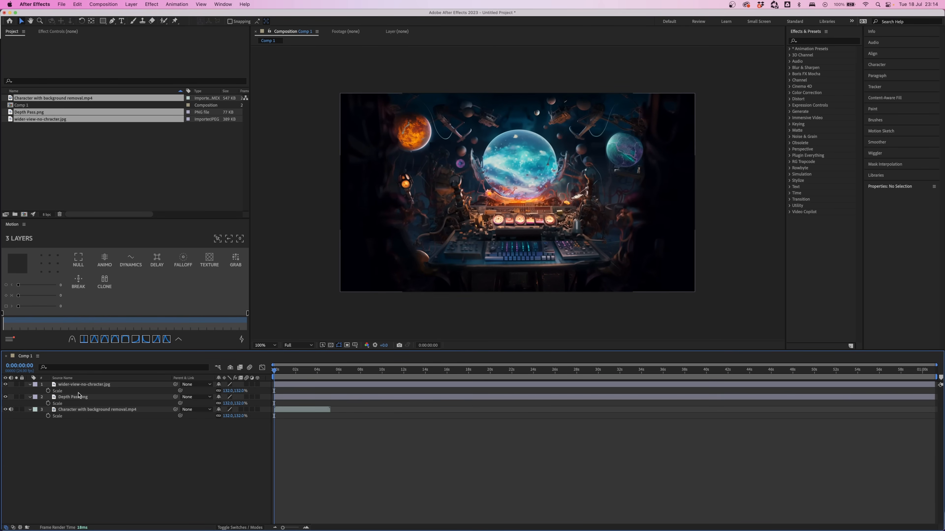
# Step: Hide the character video layer and toggle the background layer's visibility to check the depth pass beneath it
pyautogui.click(6, 385)
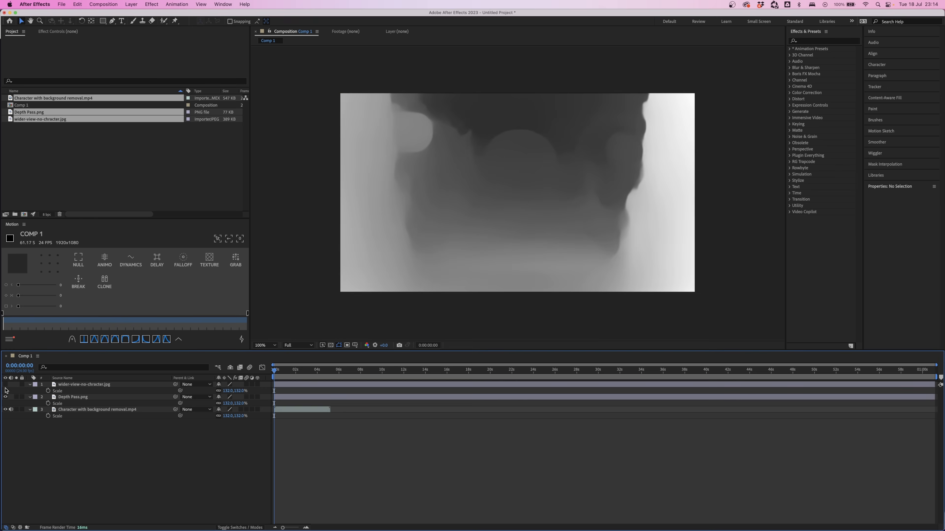
pyautogui.click(5, 397)
pyautogui.click(6, 397)
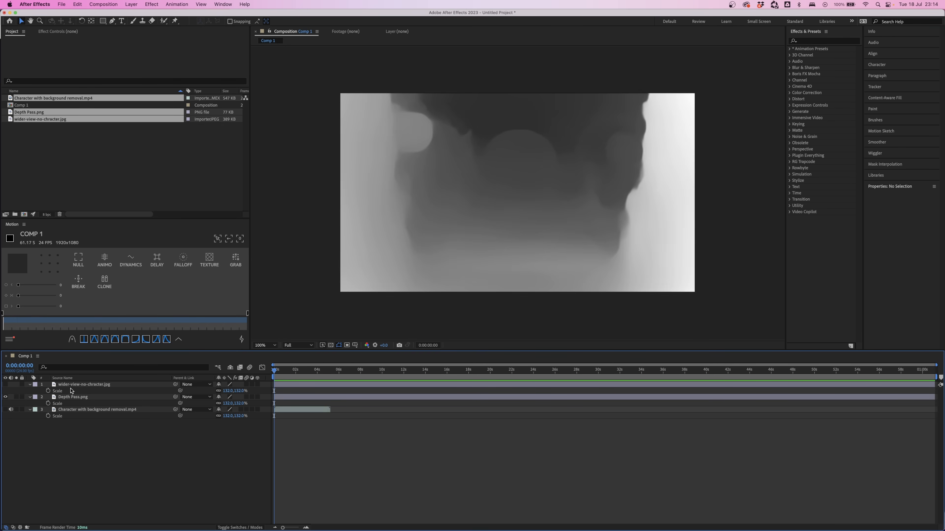
pyautogui.click(6, 385)
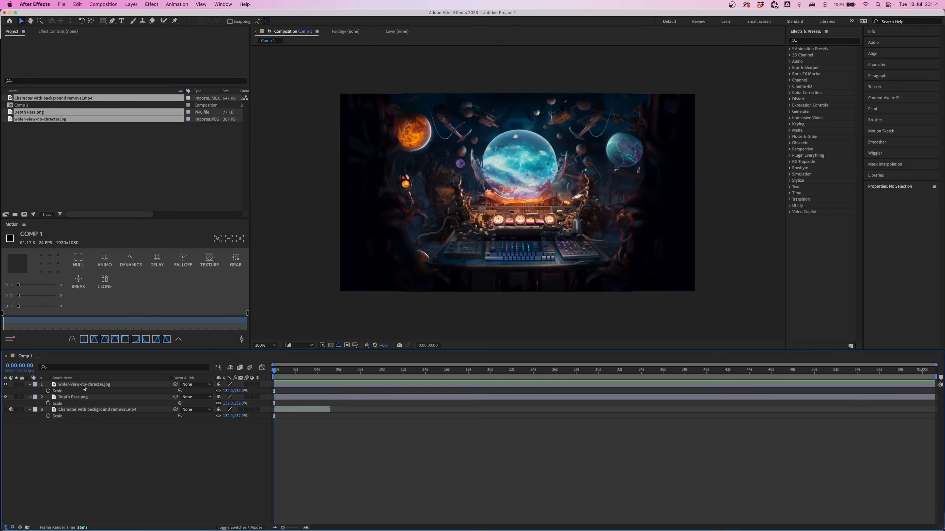
# Step: Apply a Displacement Map effect to the wider-view-no-chracter.jpg layer, using Depth Pass.png as the displacement map layer
pyautogui.click(83, 386)
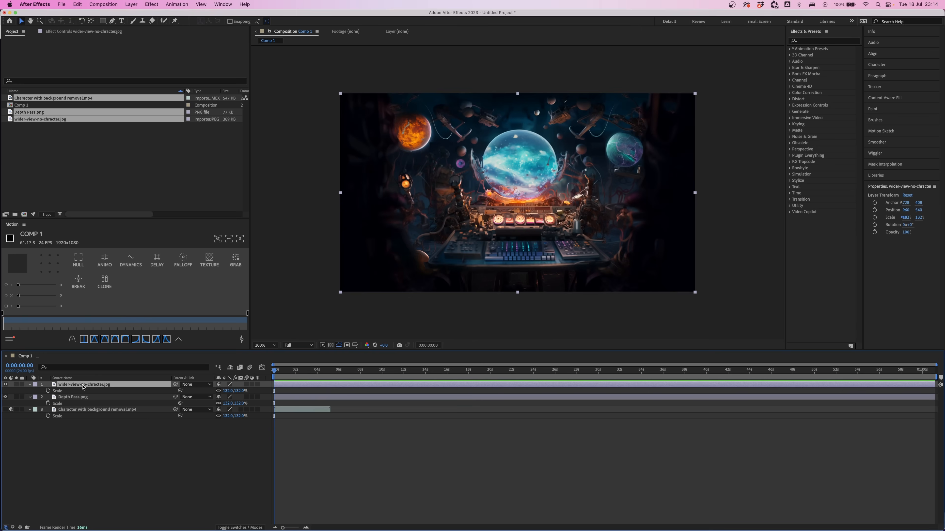
pyautogui.click(72, 31)
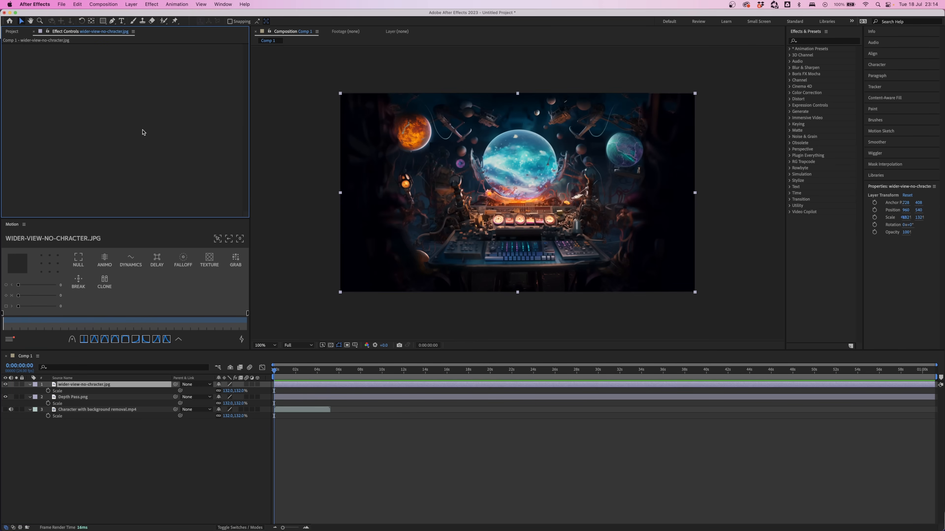
pyautogui.rightClick(99, 148)
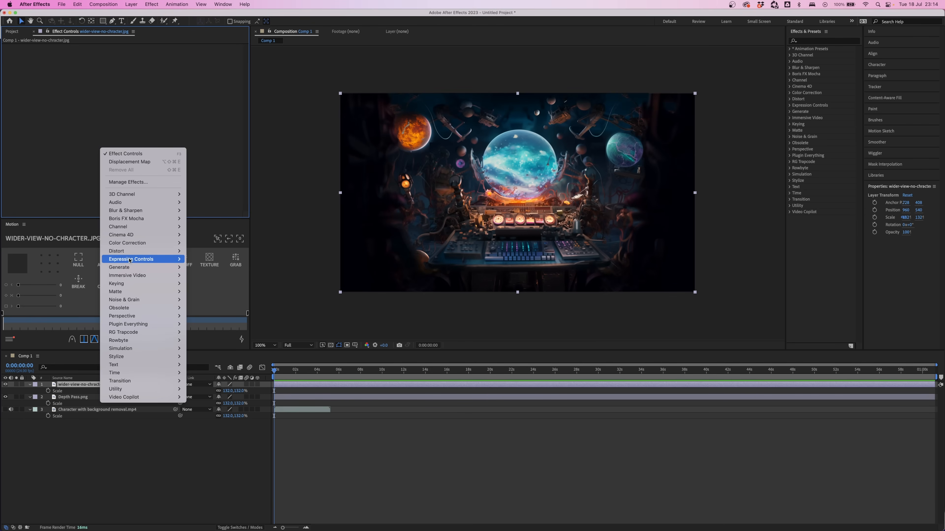
pyautogui.moveTo(130, 261)
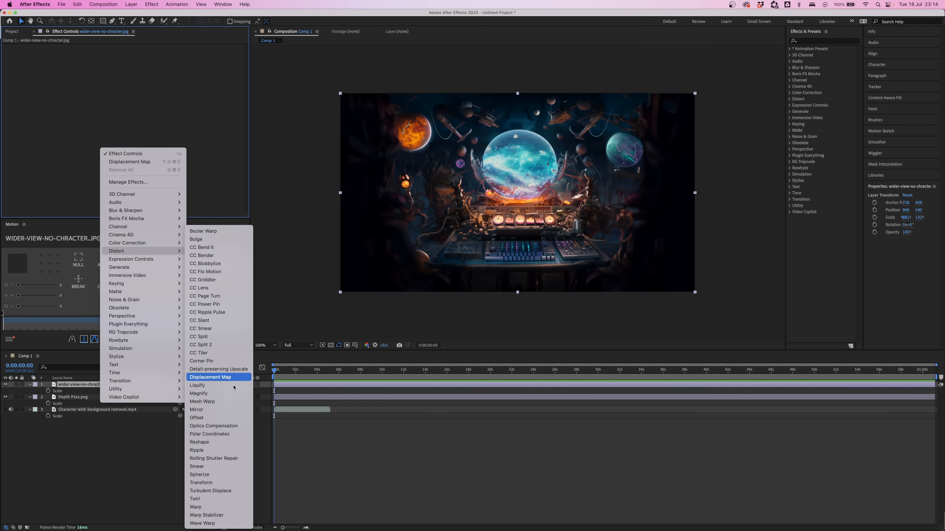
pyautogui.click(208, 378)
pyautogui.click(154, 53)
pyautogui.click(165, 83)
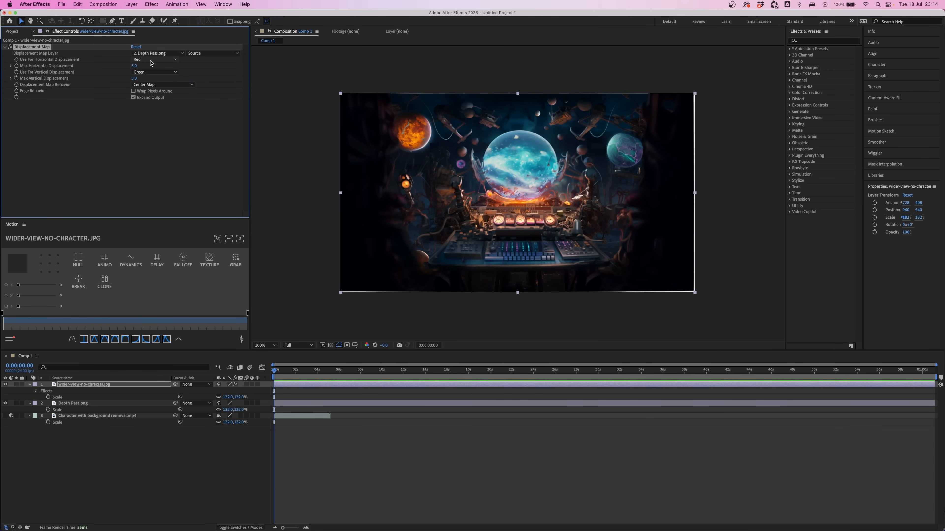
# Step: Set both the horizontal and vertical displacement of the Displacement Map effect to use Luminance
pyautogui.click(150, 64)
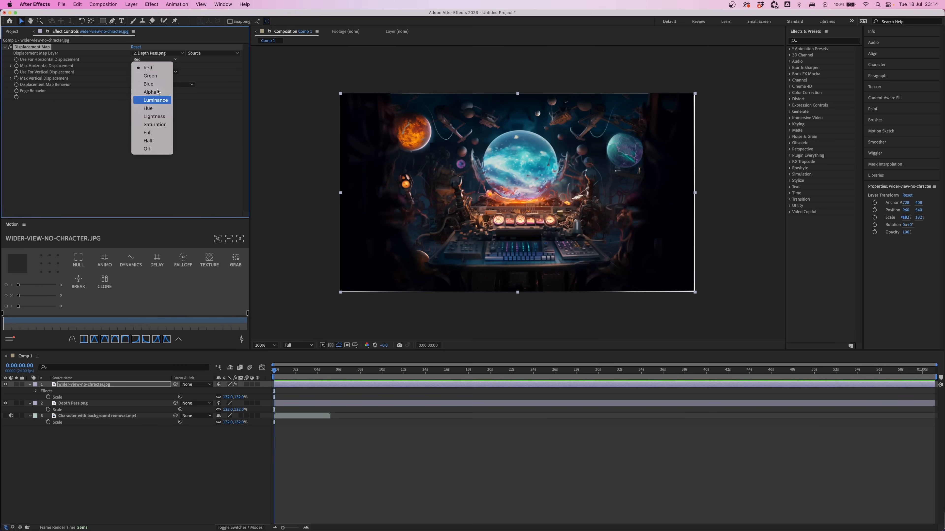
pyautogui.click(152, 99)
pyautogui.click(154, 73)
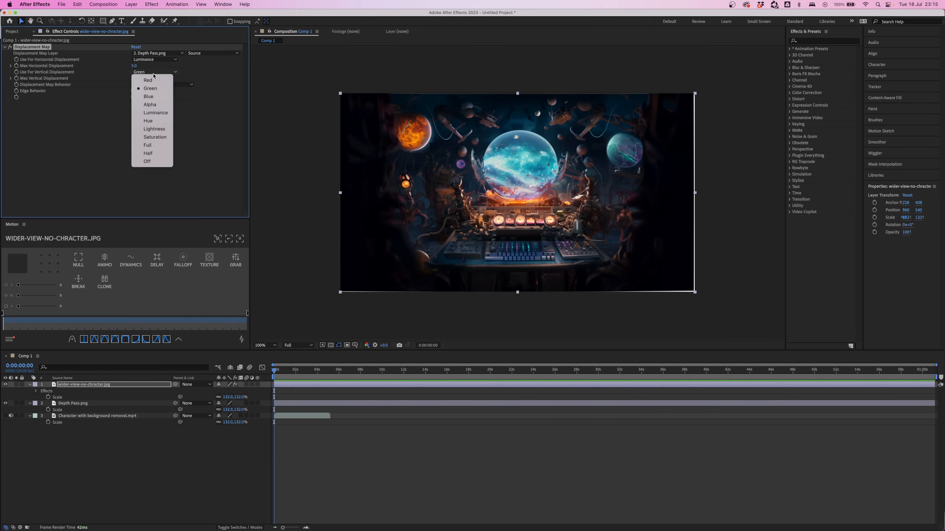
pyautogui.click(161, 107)
# Step: Set the maximum horizontal and vertical displacement to 0, undoing a trial change to the horizontal amount
pyautogui.click(134, 66)
pyautogui.write('0')
pyautogui.press('Return')
pyautogui.click(134, 78)
pyautogui.write('0')
pyautogui.press('Return')
pyautogui.moveTo(137, 70); pyautogui.dragTo(122, 88)
pyautogui.press('super+z')
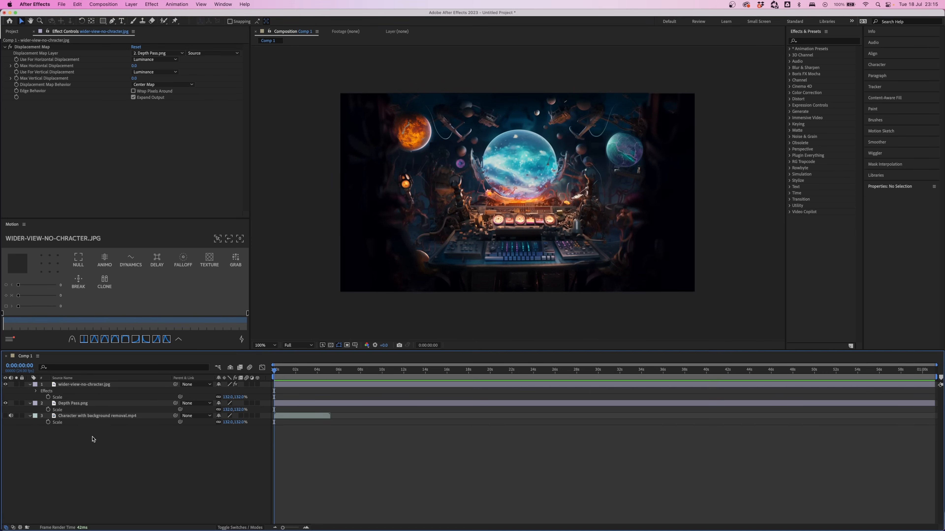
# Step: Move the Character with background removal.mp4 layer to the top of the layer stack and make it visible
pyautogui.click(74, 417)
pyautogui.press('alt+super+Up')
pyautogui.press('alt+super+Up')
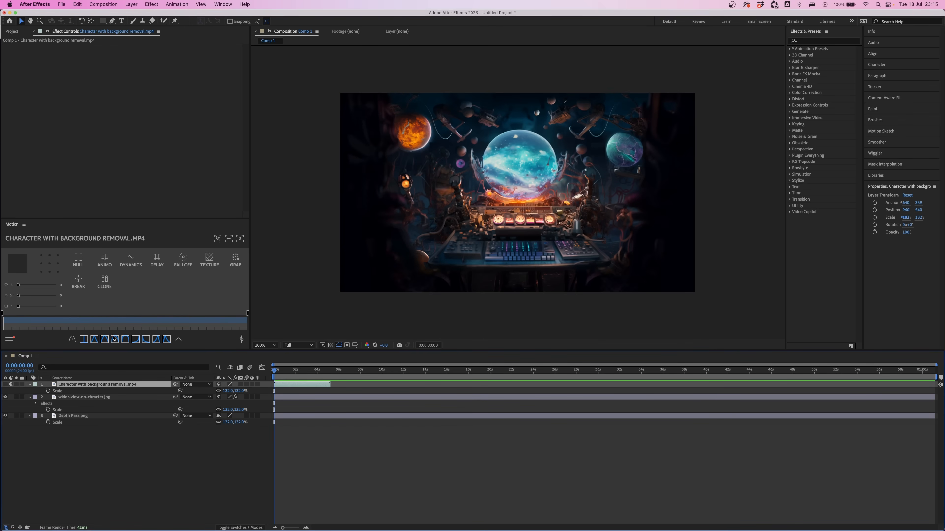
pyautogui.click(5, 385)
# Step: Apply Keylight (1.2) to the character video layer and sample its green background as the screen colour
pyautogui.rightClick(116, 145)
pyautogui.moveTo(166, 279)
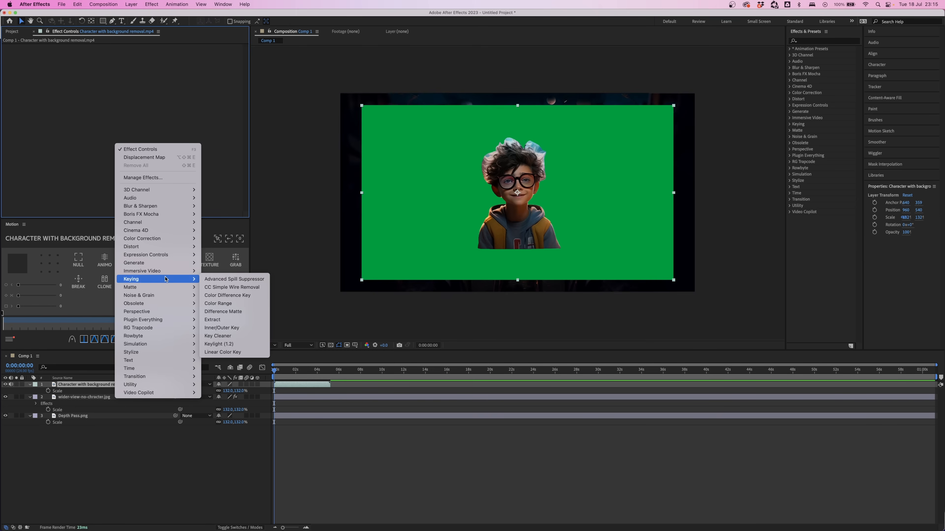
pyautogui.click(229, 344)
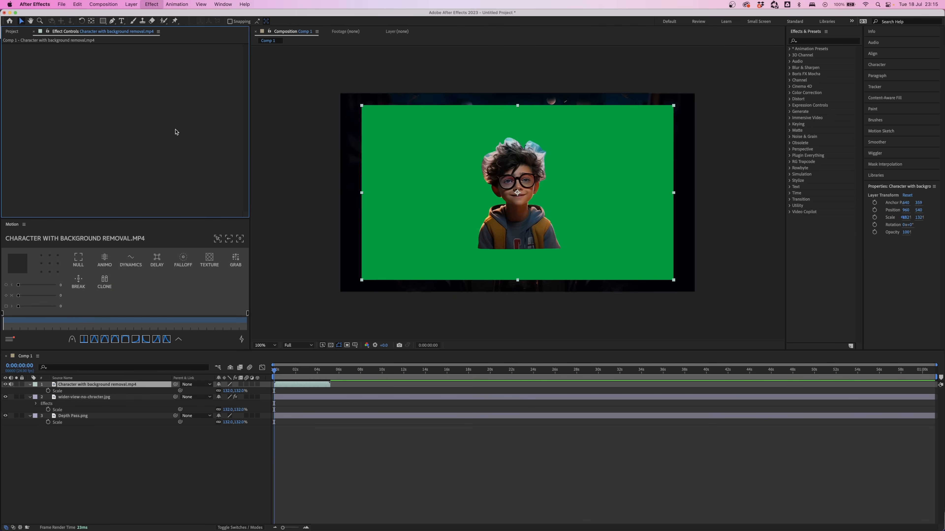
pyautogui.click(145, 94)
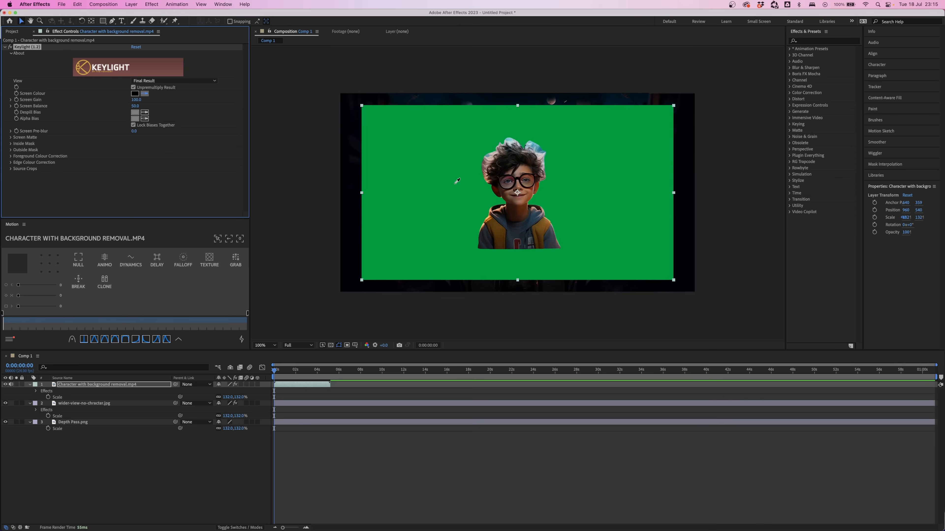
pyautogui.click(455, 170)
# Step: Import Character & Scene from Midjourney.png into the project as a reference image, previewing it before opening
pyautogui.press('super+0')
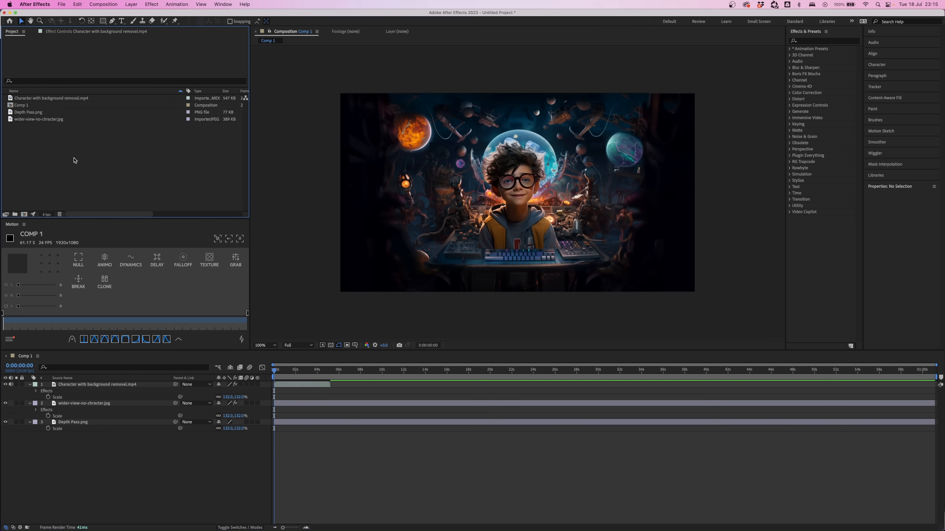
pyautogui.doubleClick(85, 149)
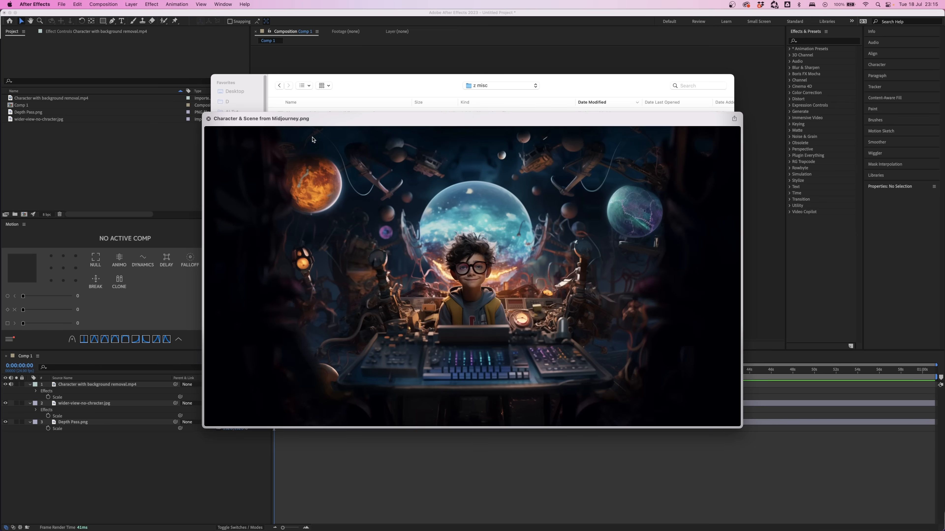
pyautogui.press('space')
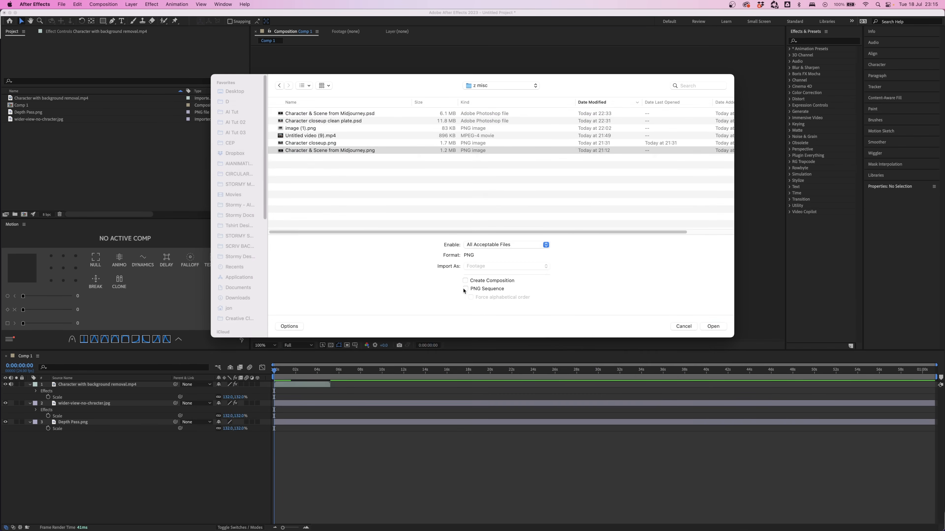
pyautogui.press('Return')
# Step: Add Character & Scene from Midjourney.png to the composition, scale it to 132%, and place it directly beneath the character video layer
pyautogui.moveTo(37, 98); pyautogui.dragTo(74, 385)
pyautogui.press('s')
pyautogui.click(227, 391)
pyautogui.write('13')
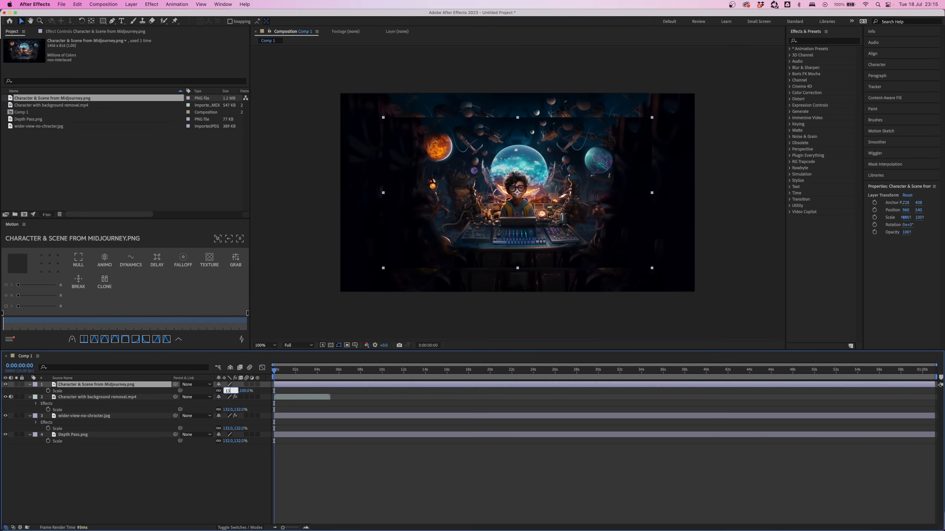
pyautogui.write('2')
pyautogui.press('Return')
pyautogui.press('super+bracketleft')
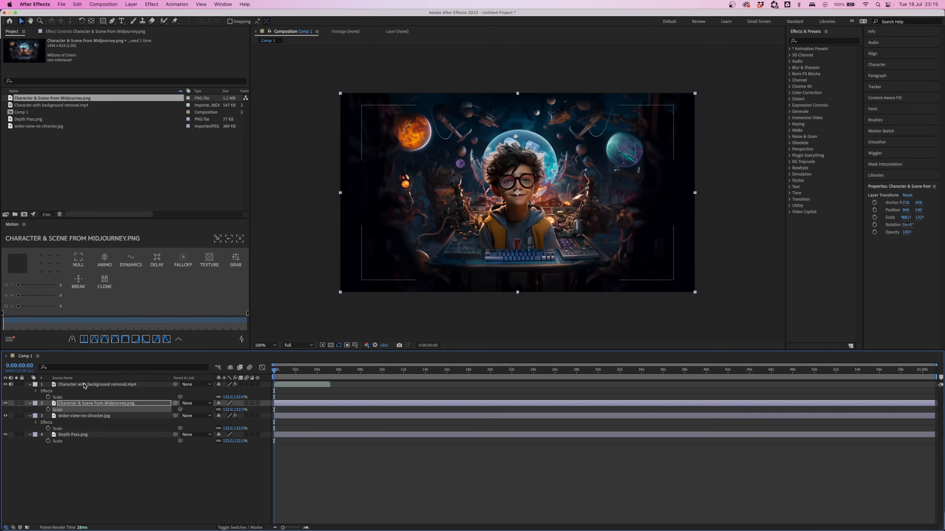
# Step: Lower the character video's opacity to compare it with the Midjourney reference, and scale the video to 71% to match the reference character
pyautogui.click(86, 385)
pyautogui.press('t')
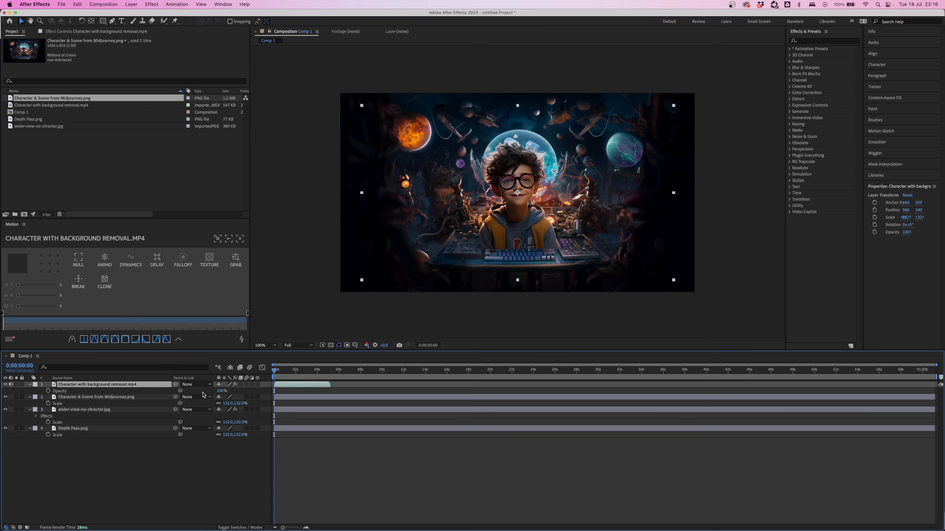
pyautogui.moveTo(223, 392); pyautogui.dragTo(203, 399)
pyautogui.press('s')
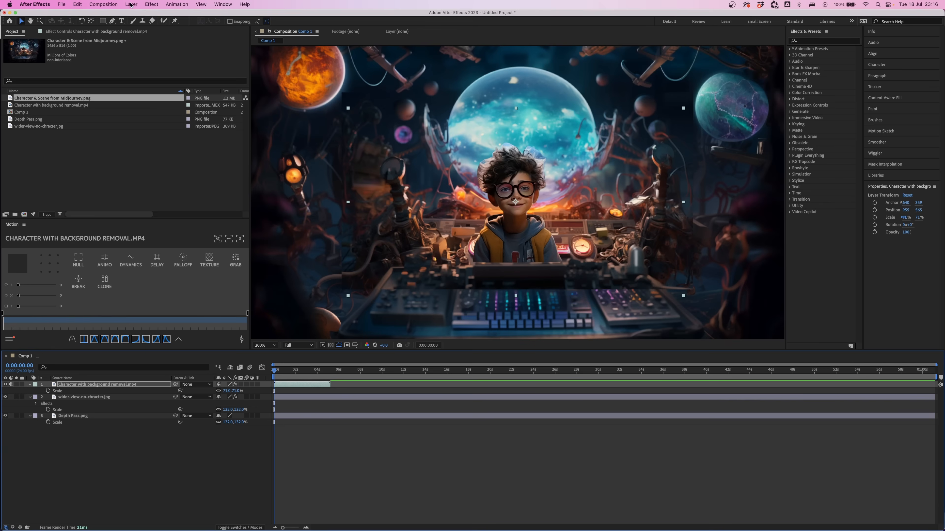
# Step: Draw a rectangular mask over the console area below the character's chest on the character video layer and invert it
pyautogui.click(103, 21)
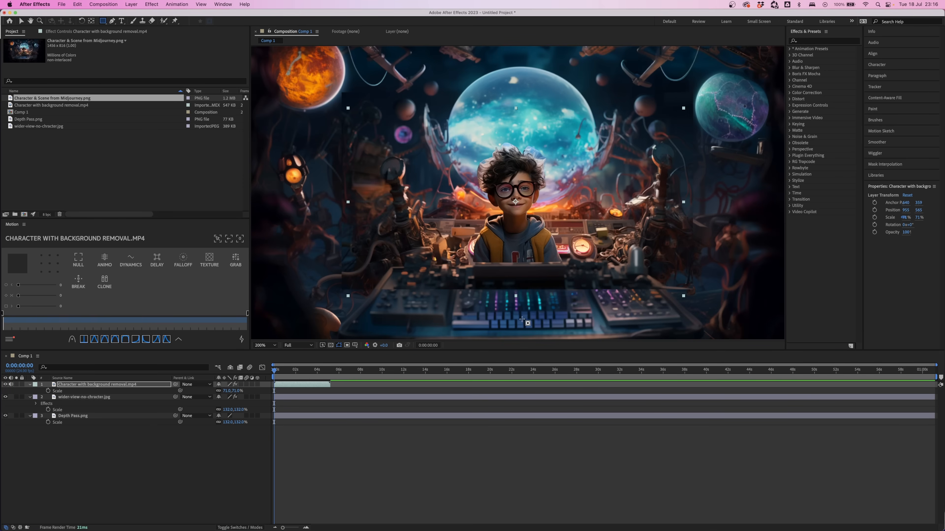
pyautogui.moveTo(470, 259); pyautogui.dragTo(588, 287)
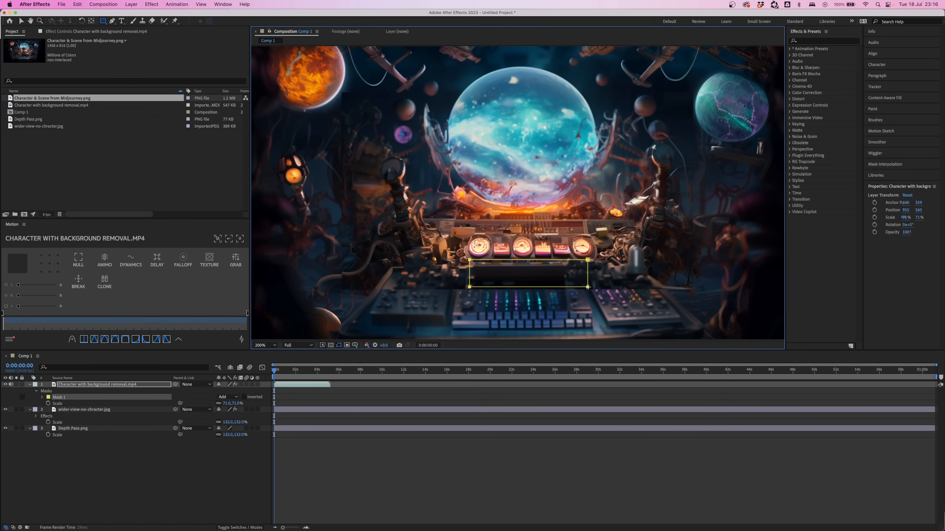
pyautogui.press('m')
pyautogui.press('m')
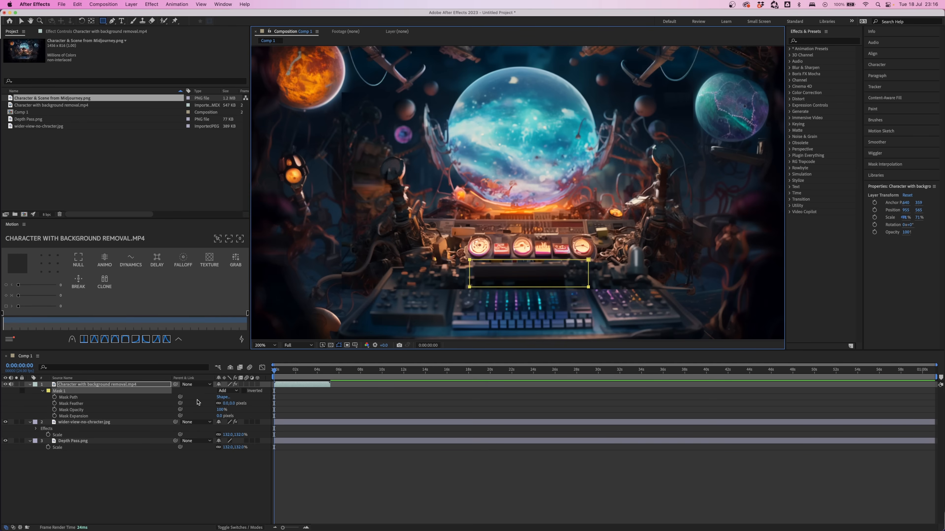
pyautogui.click(244, 391)
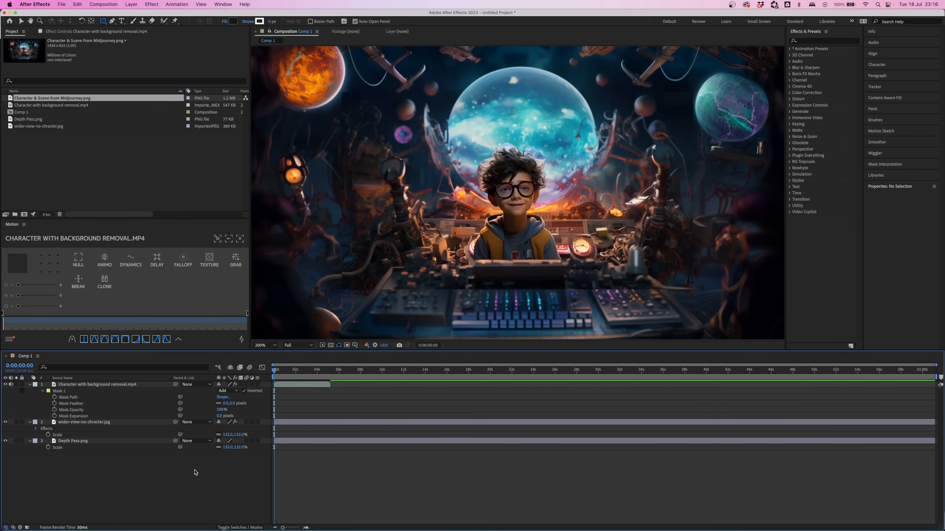
# Step: Set the feather of the character layer's mask to 2 pixels and deselect the layer
pyautogui.click(225, 404)
pyautogui.write('2')
pyautogui.press('Return')
pyautogui.click(340, 478)
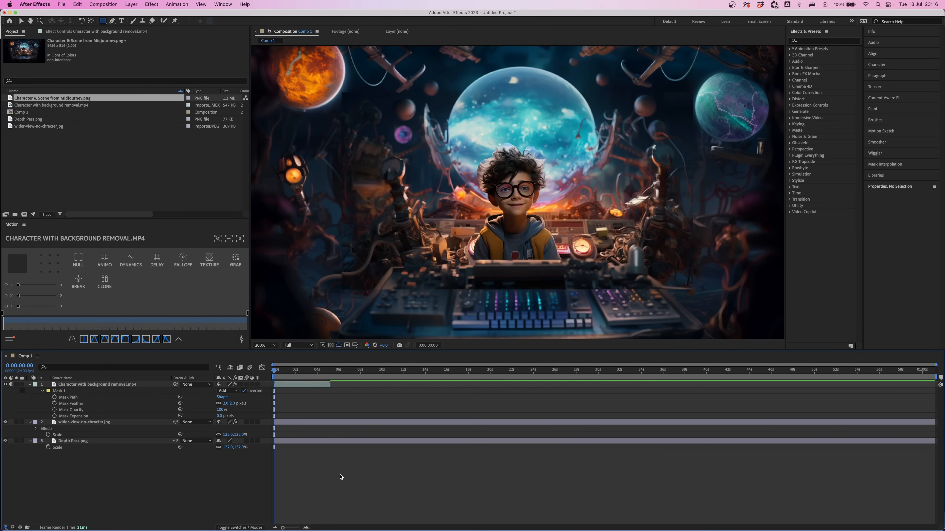
# Step: Reduce the character video layer's scale to 69%
pyautogui.click(126, 385)
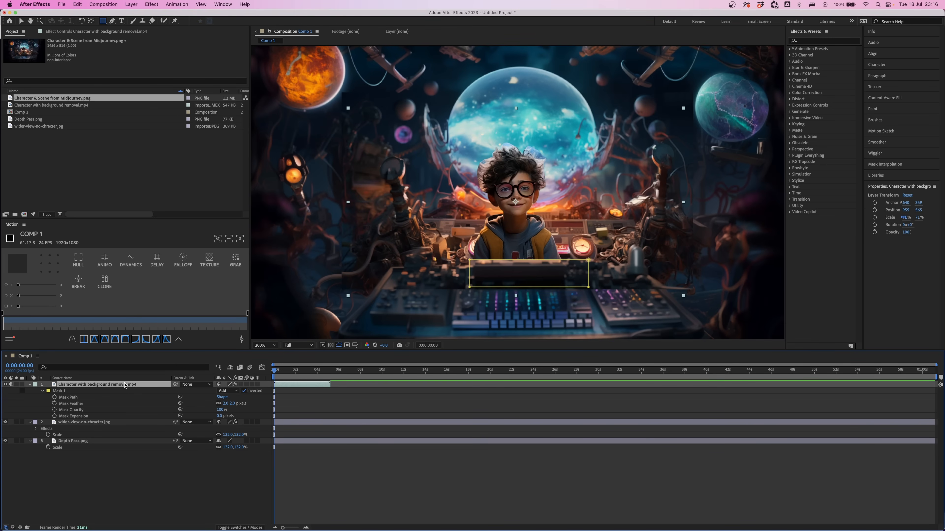
pyautogui.write('s69')
pyautogui.press('Return')
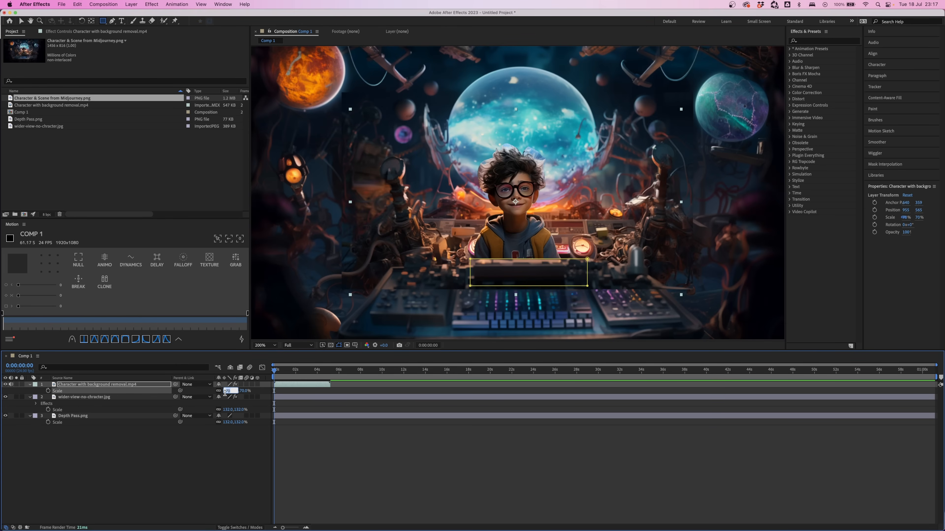
pyautogui.click(376, 470)
# Step: Shorten the composition's duration to 0:00:05:04 to match the end of the character video
pyautogui.click(85, 385)
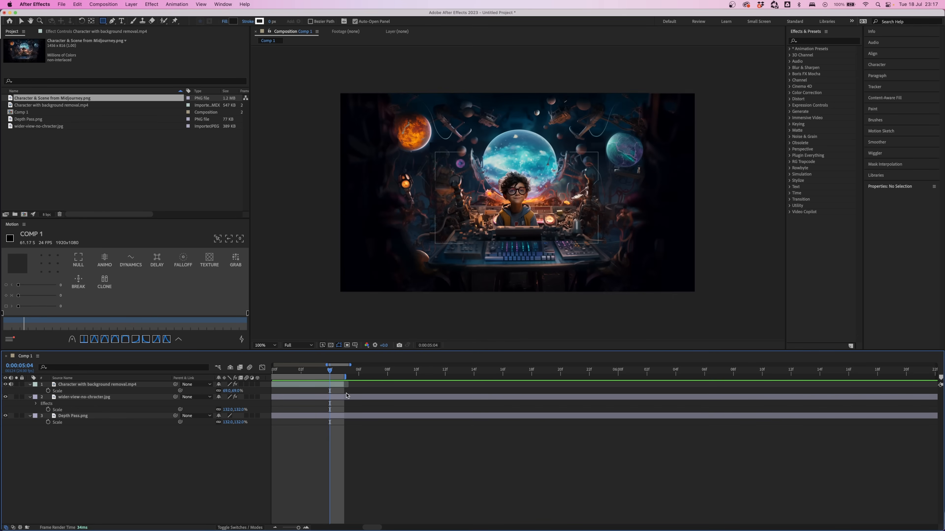
pyautogui.press('super+k')
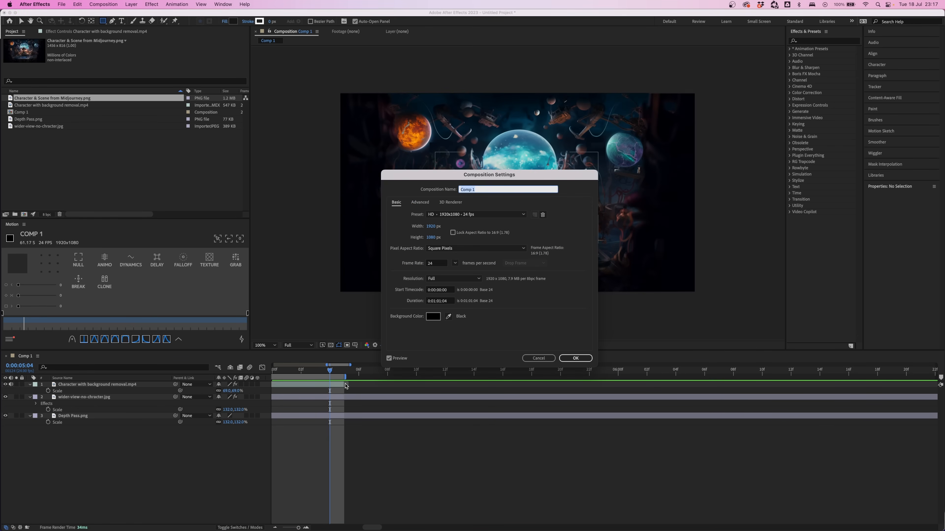
pyautogui.click(439, 301)
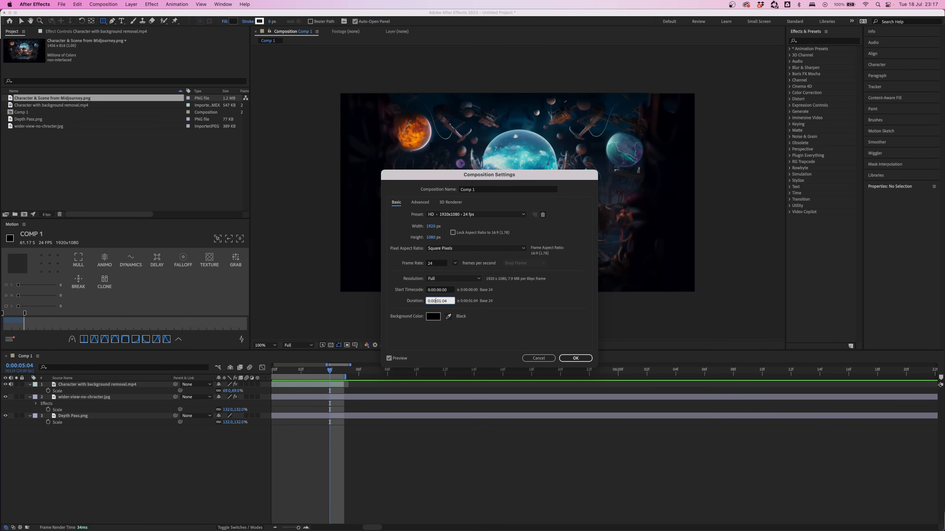
pyautogui.press('Return')
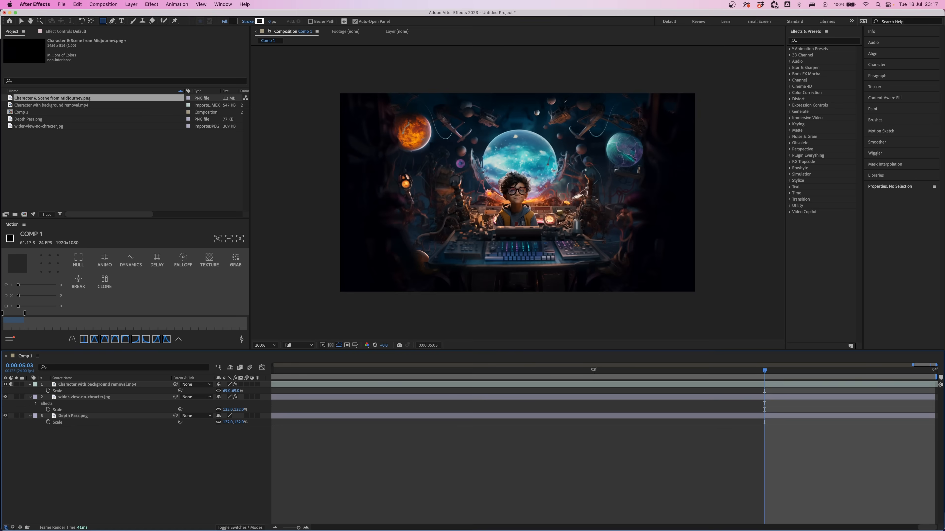
# Step: Try a maximum horizontal displacement of about -25 on the wider-view-no-chracter.jpg layer at an earlier point in the composition
pyautogui.click(490, 416)
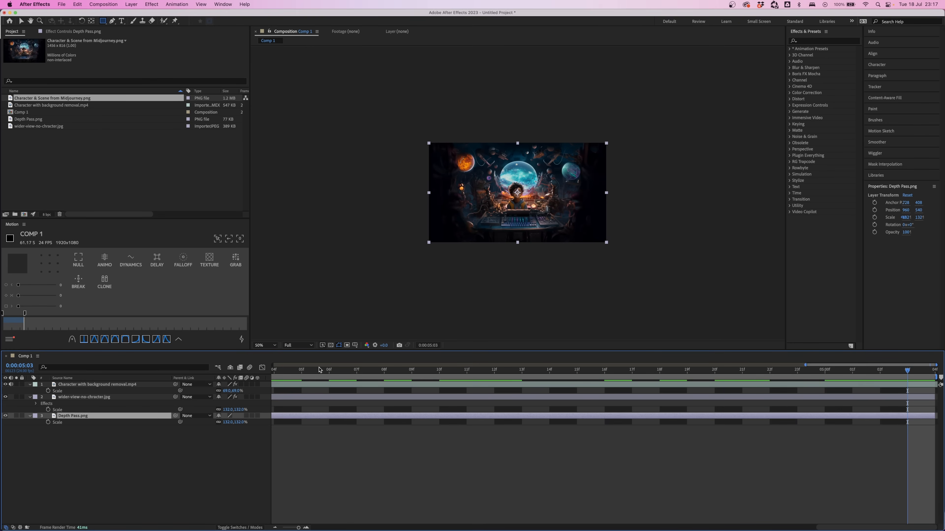
pyautogui.moveTo(290, 370); pyautogui.dragTo(281, 374)
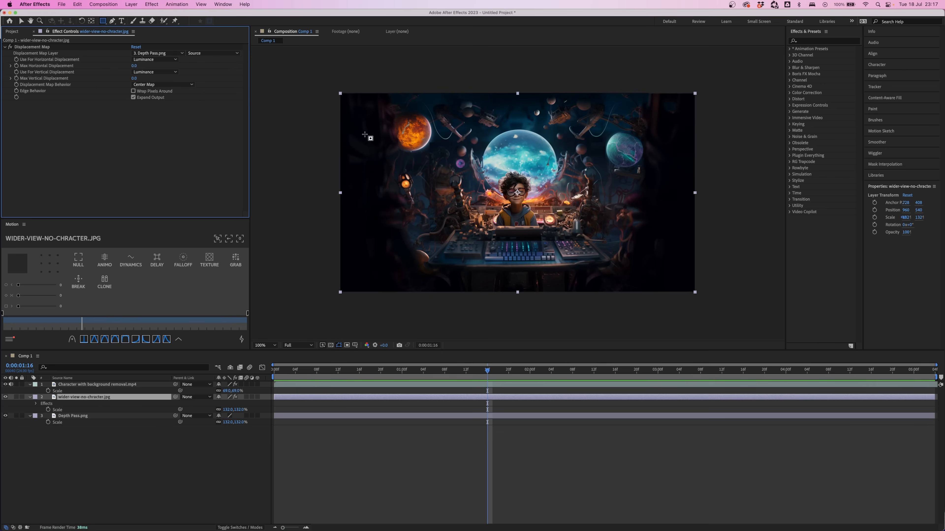
pyautogui.moveTo(139, 66); pyautogui.dragTo(151, 92)
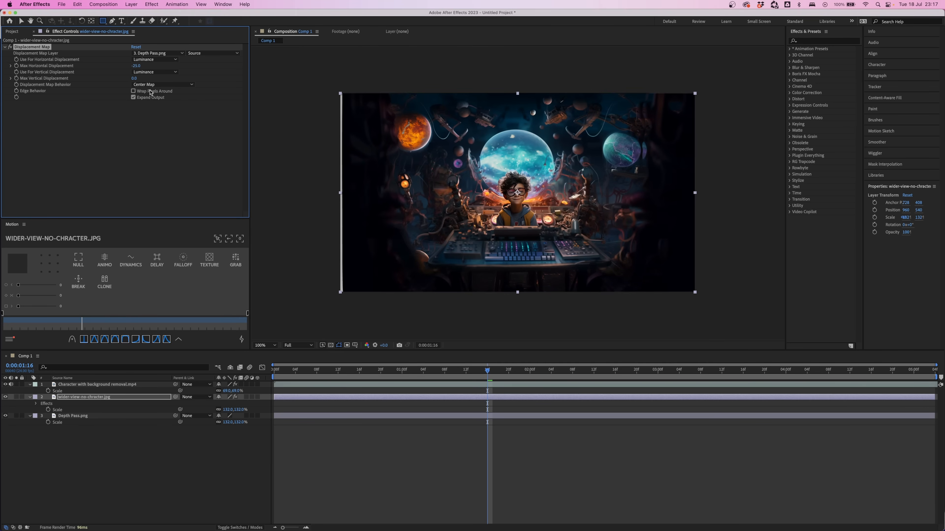
# Step: Hide the character video layer so only the background scene shows
pyautogui.click(93, 384)
pyautogui.click(5, 385)
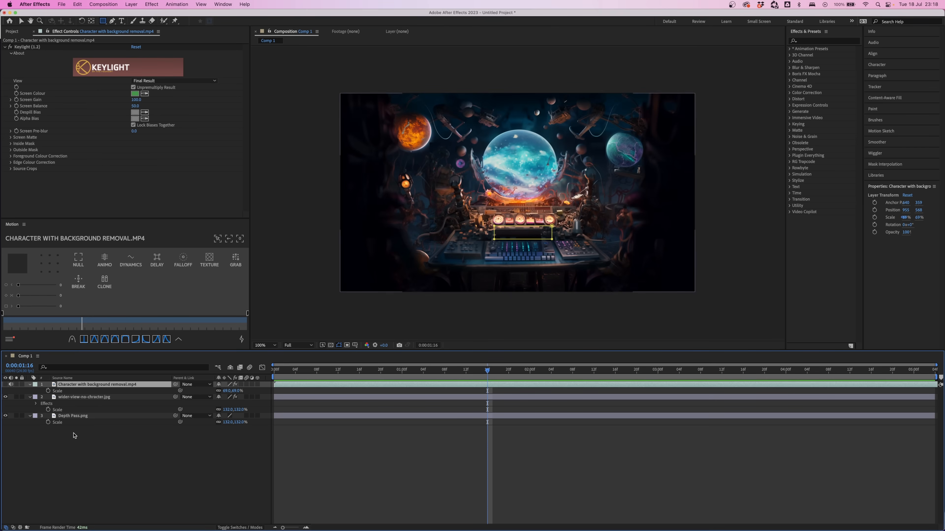
pyautogui.click(99, 462)
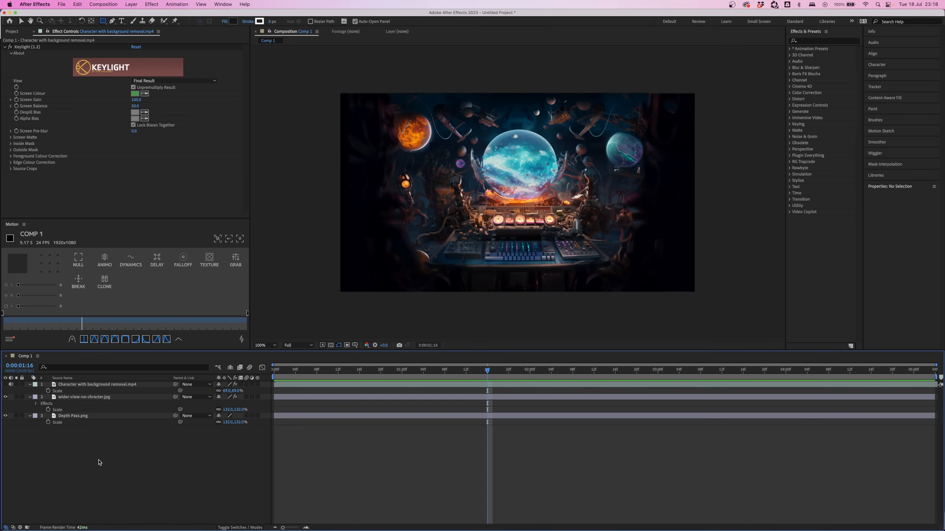
# Step: Pre-compose the three layers into a new composition named Background scene
pyautogui.click(75, 416)
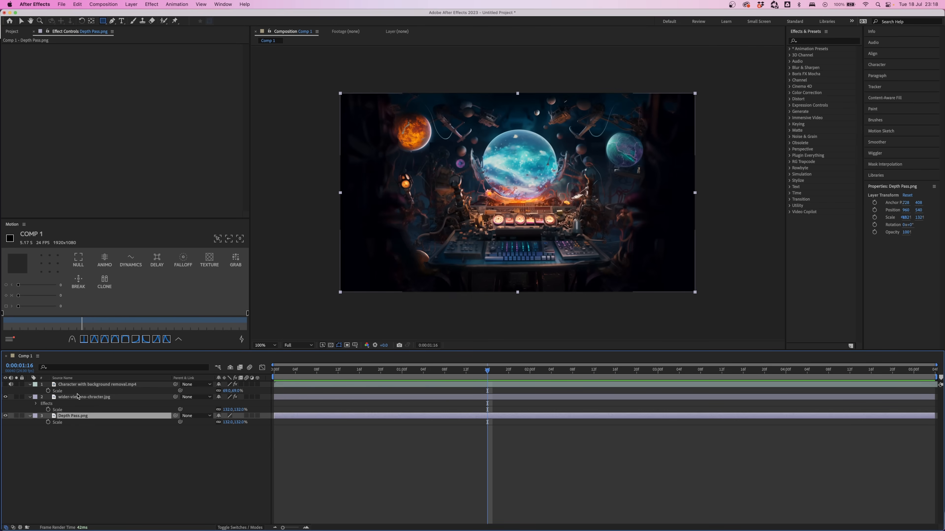
pyautogui.keyDown('shift'); pyautogui.click(79, 385); pyautogui.keyUp('shift')
pyautogui.press('super+shift+c')
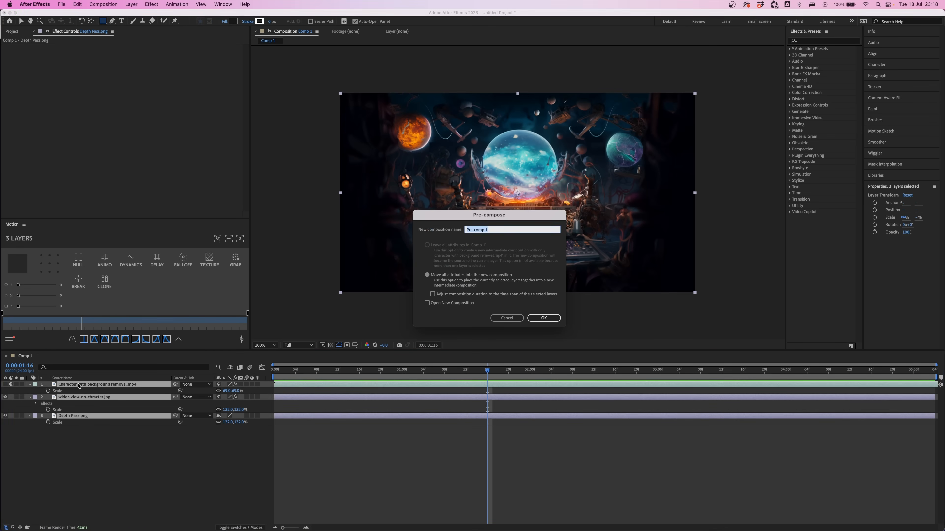
pyautogui.write('Back')
pyautogui.press('Return')
# Step: Add a one-node camera above the Background scene layer in the main composition
pyautogui.click(101, 411)
pyautogui.rightClick(101, 412)
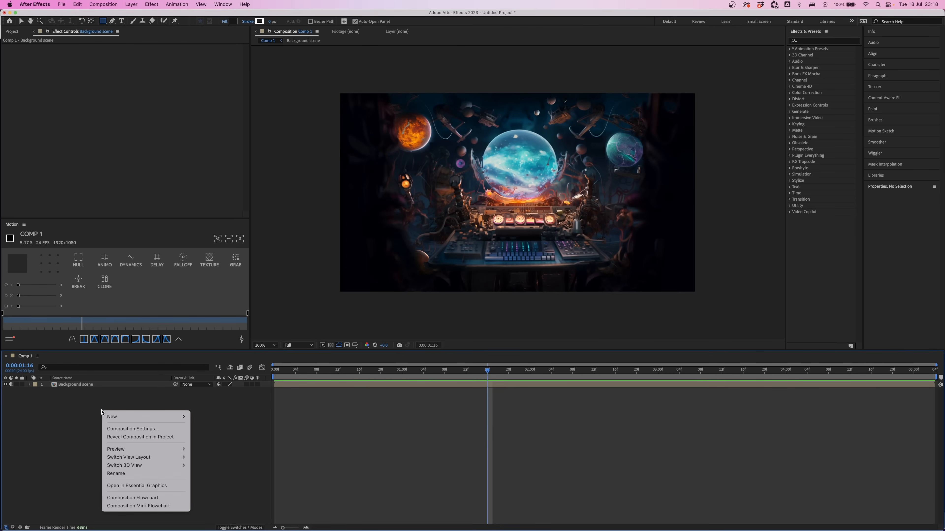
pyautogui.moveTo(145, 417)
pyautogui.click(221, 453)
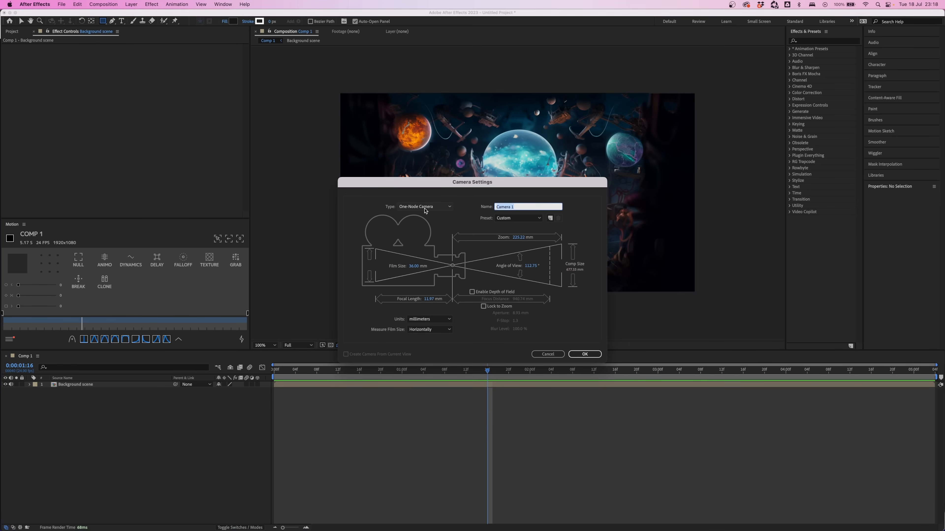
pyautogui.press('Escape')
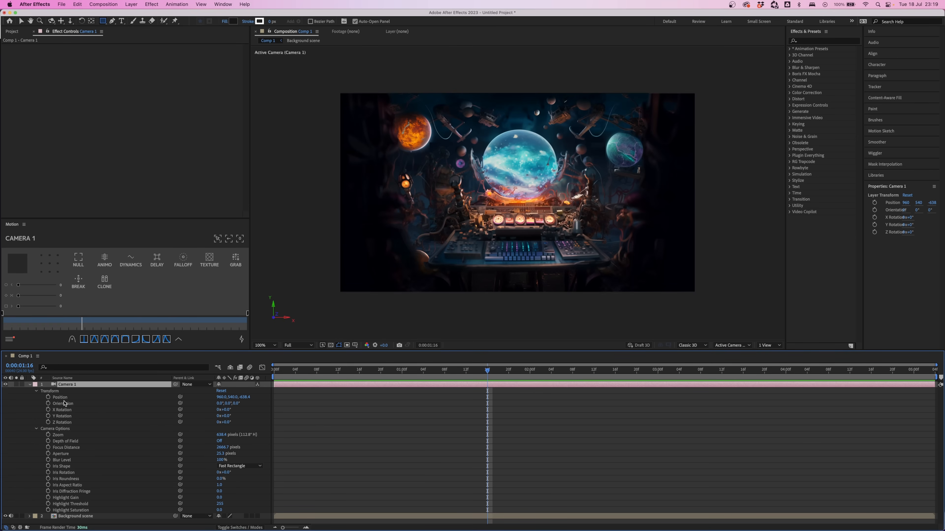
# Step: Open the Background scene composition and dock its timeline beside the Comp 1 timeline
pyautogui.doubleClick(81, 518)
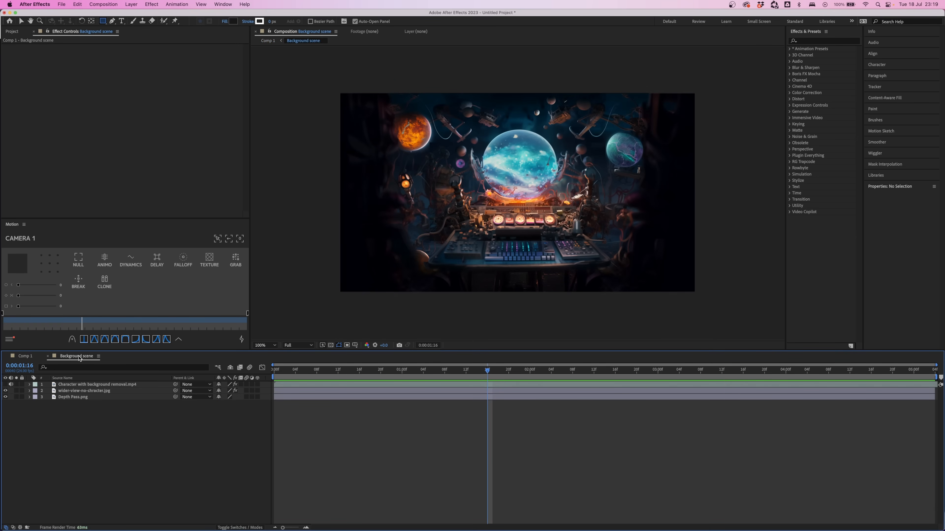
pyautogui.moveTo(74, 358); pyautogui.dragTo(926, 432)
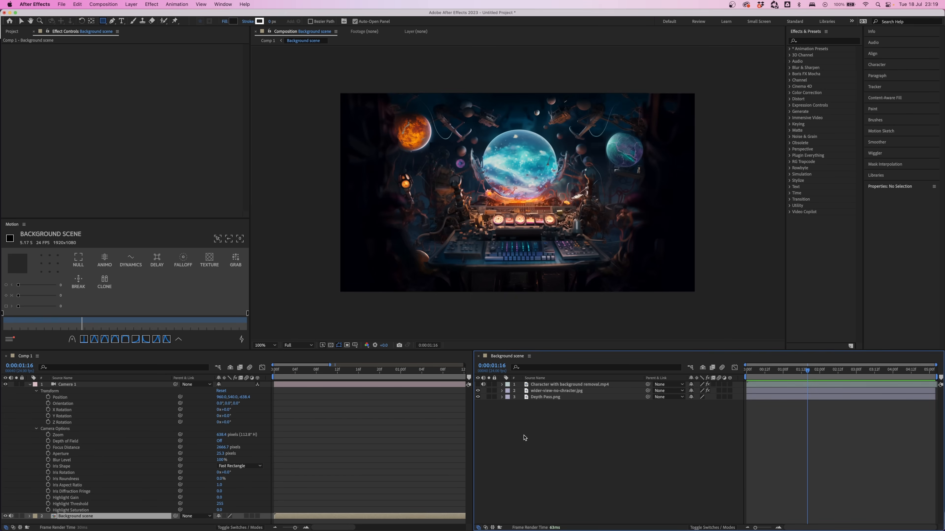
pyautogui.click(18, 422)
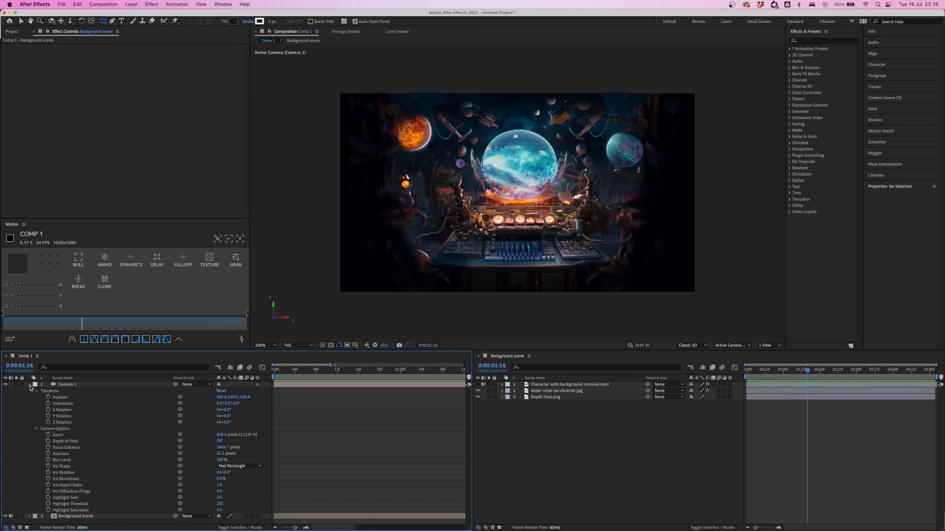
pyautogui.click(543, 410)
# Step: Link Max Horizontal Displacement of the wider-view-no-chracter.jpg layer's Displacement Map to the X position of Camera 1 in Comp 1
pyautogui.click(543, 392)
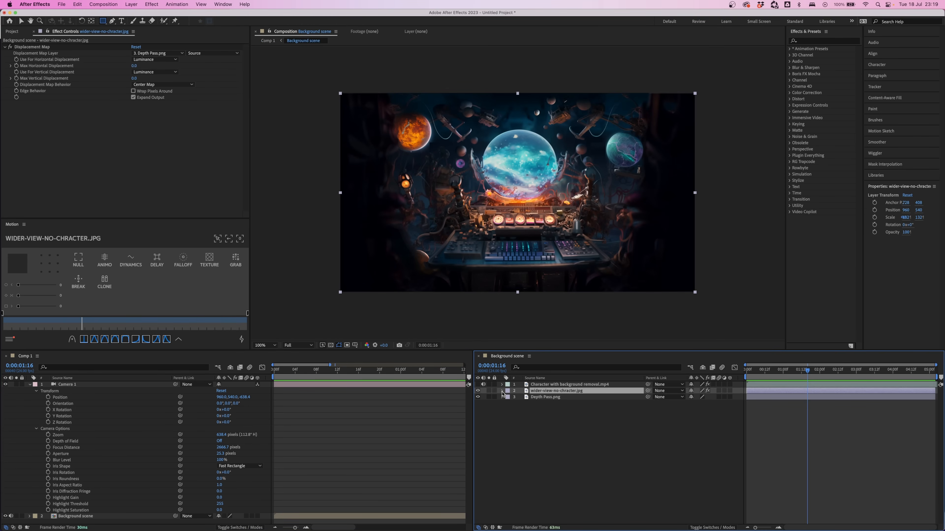
pyautogui.click(502, 391)
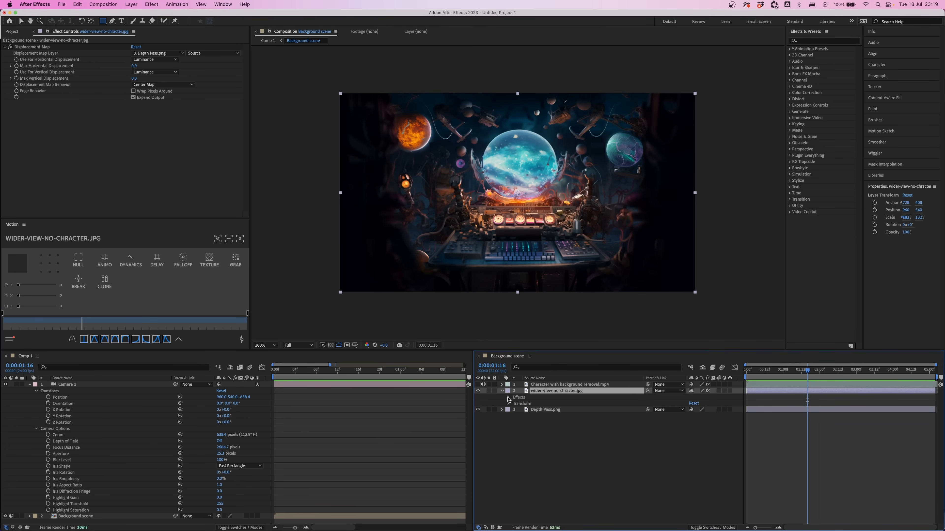
pyautogui.click(509, 398)
pyautogui.click(515, 404)
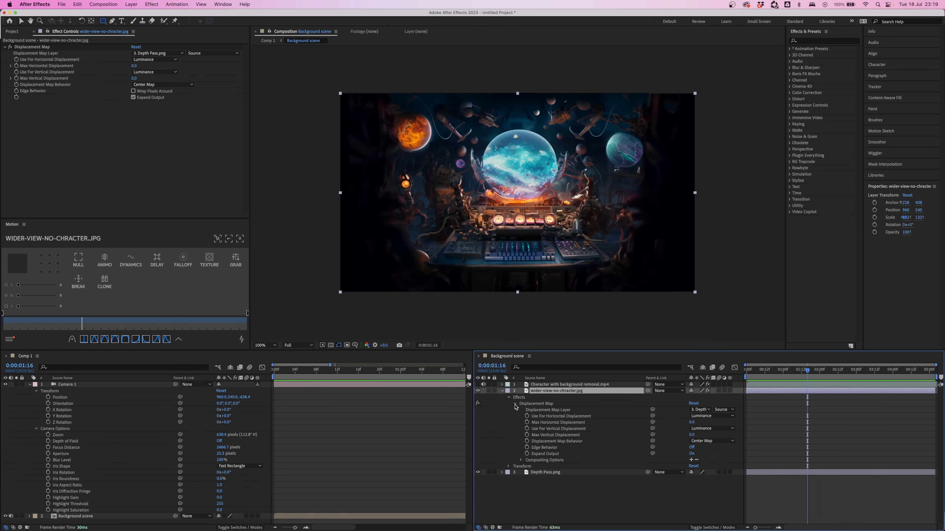
pyautogui.click(546, 423)
pyautogui.click(555, 435)
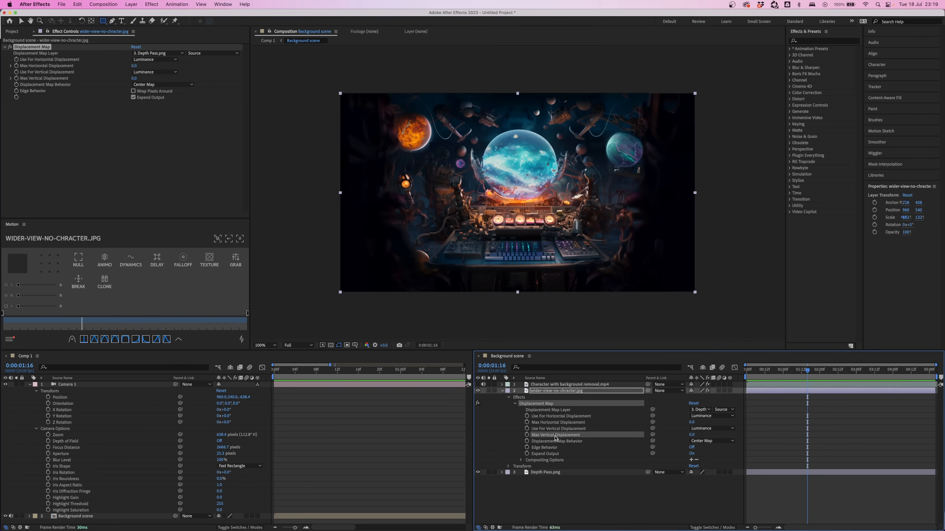
pyautogui.click(555, 424)
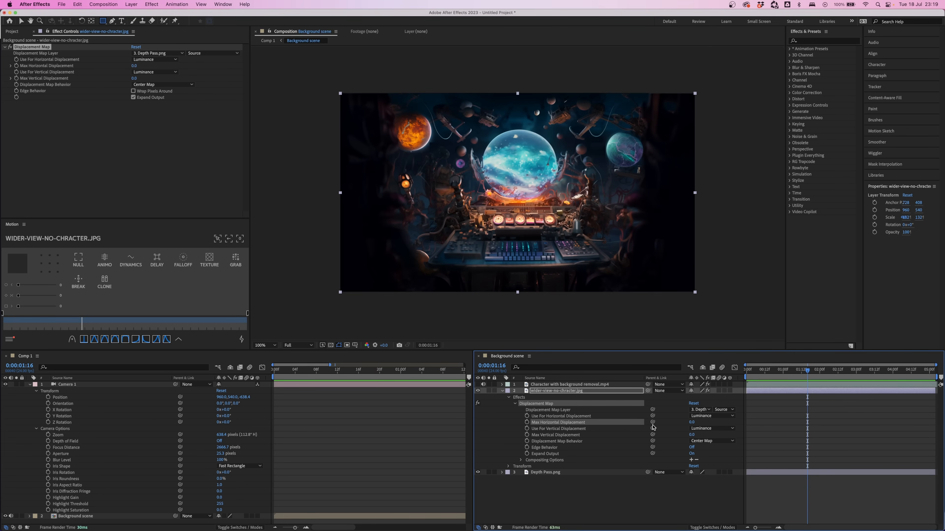
pyautogui.moveTo(652, 422); pyautogui.dragTo(224, 400)
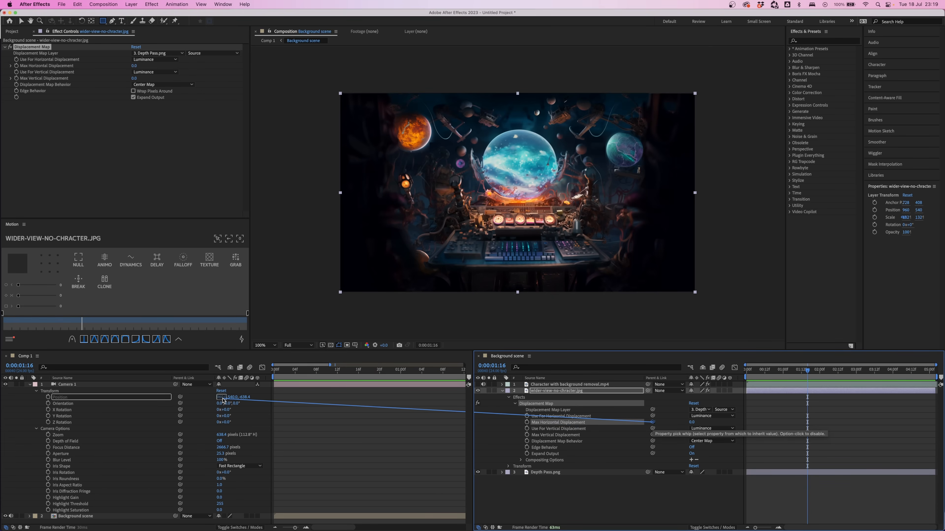
pyautogui.moveTo(223, 400); pyautogui.dragTo(223, 400)
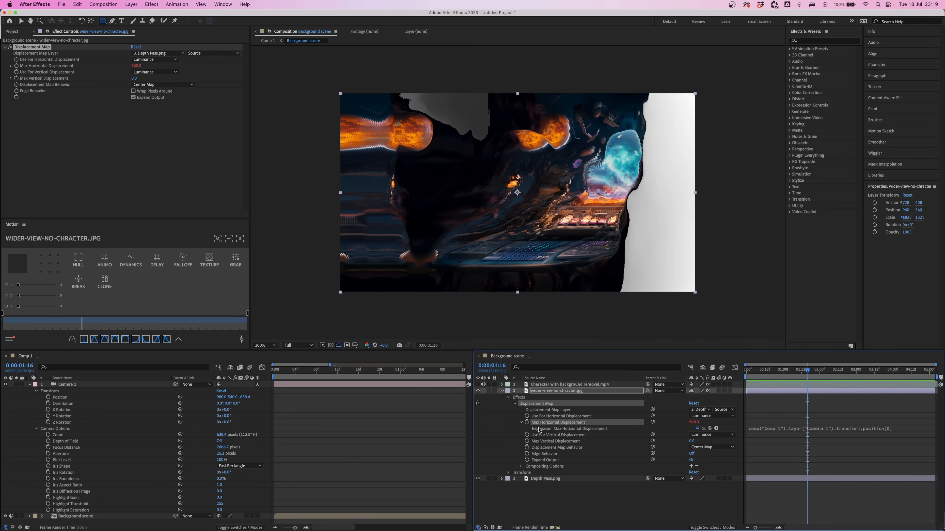
# Step: Append -960 to the Max Horizontal Displacement expression
pyautogui.click(880, 429)
pyautogui.click(919, 428)
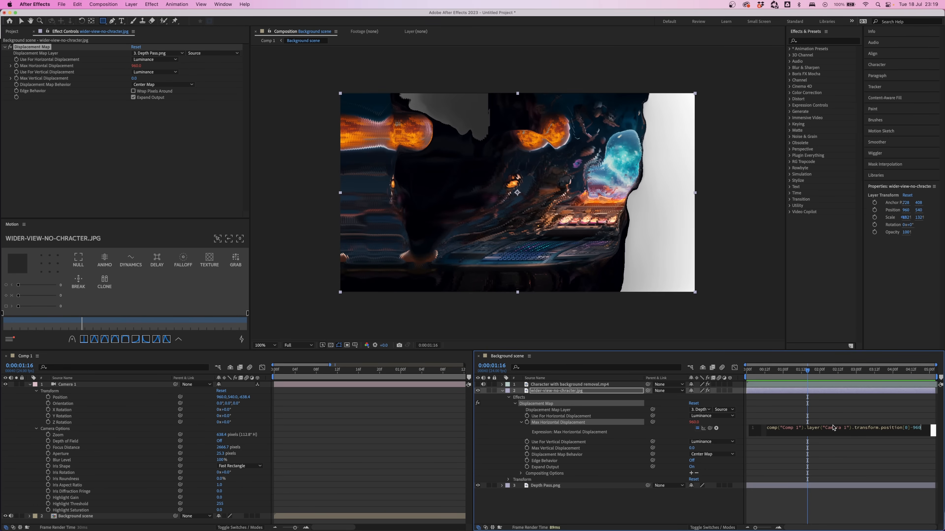
pyautogui.press('Return')
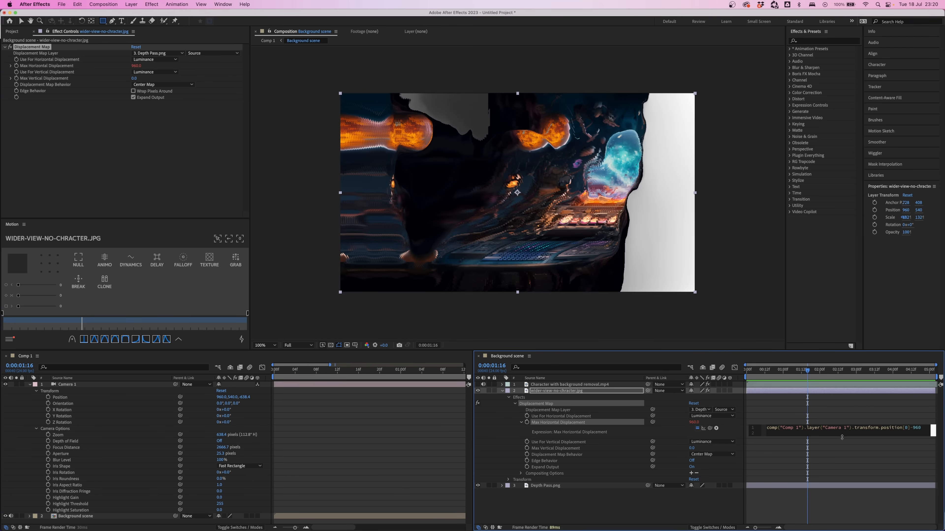
pyautogui.click(833, 451)
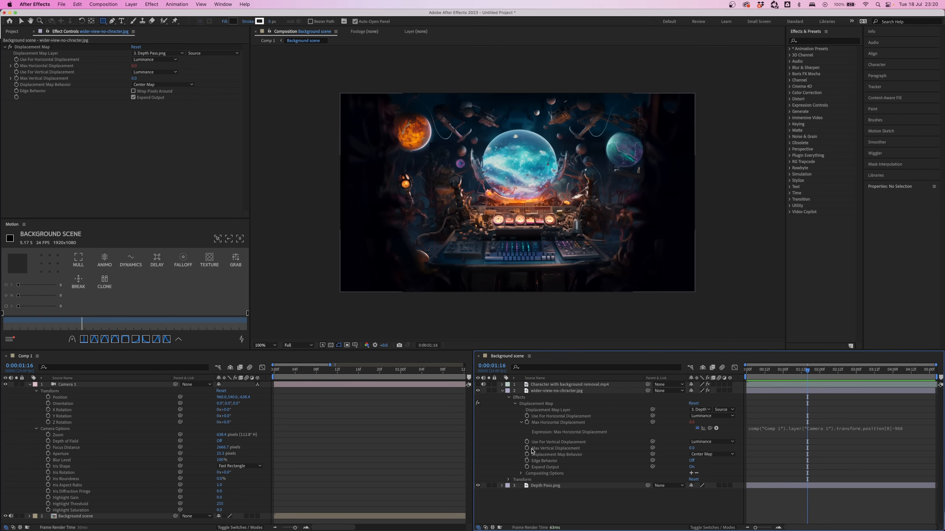
# Step: Link Max Vertical Displacement to Camera 1's Y position with -540 appended, and close the Background scene timeline
pyautogui.moveTo(653, 449); pyautogui.dragTo(233, 400)
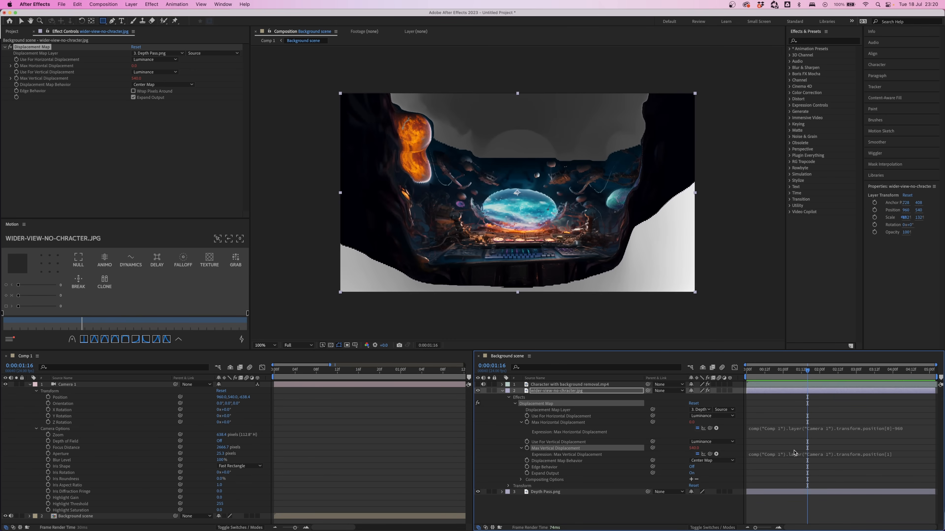
pyautogui.click(921, 454)
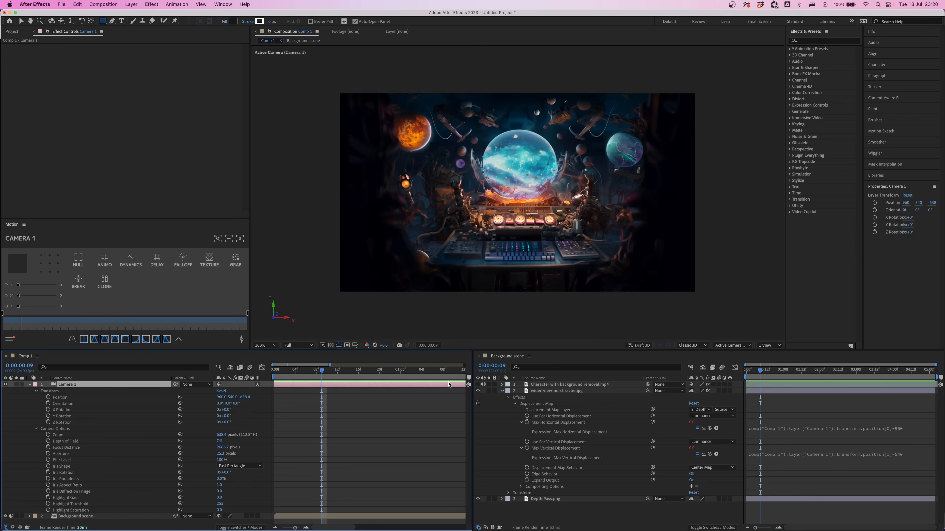
pyautogui.click(478, 356)
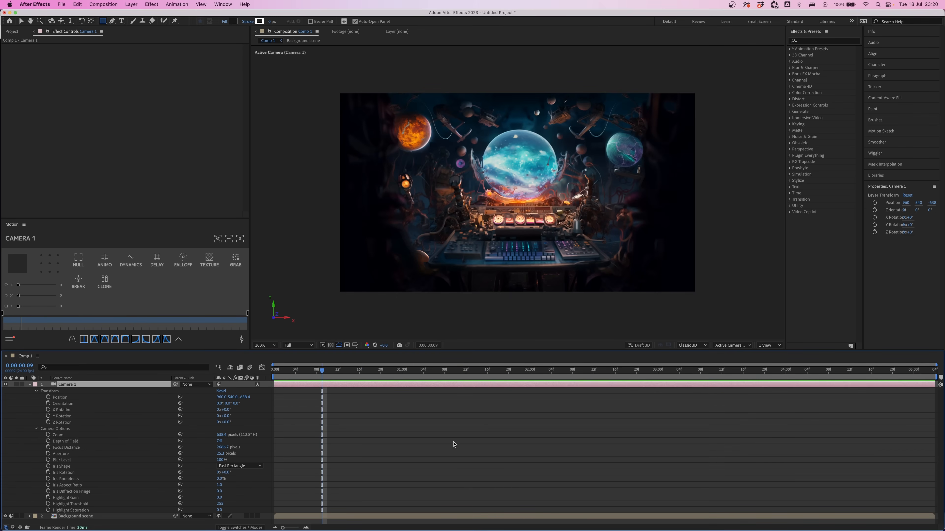
# Step: Collapse Camera 1's properties and try moving the camera in the view to test the displacement
pyautogui.press('u')
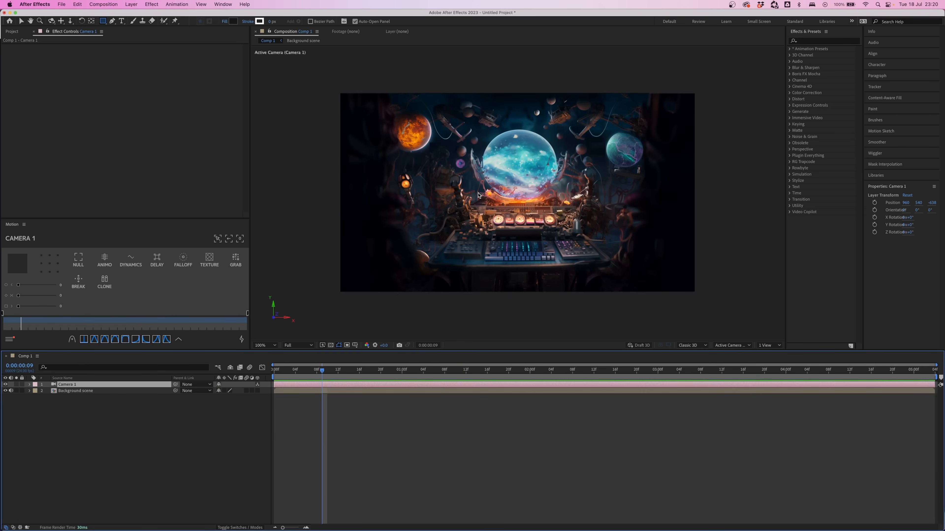
pyautogui.press('c')
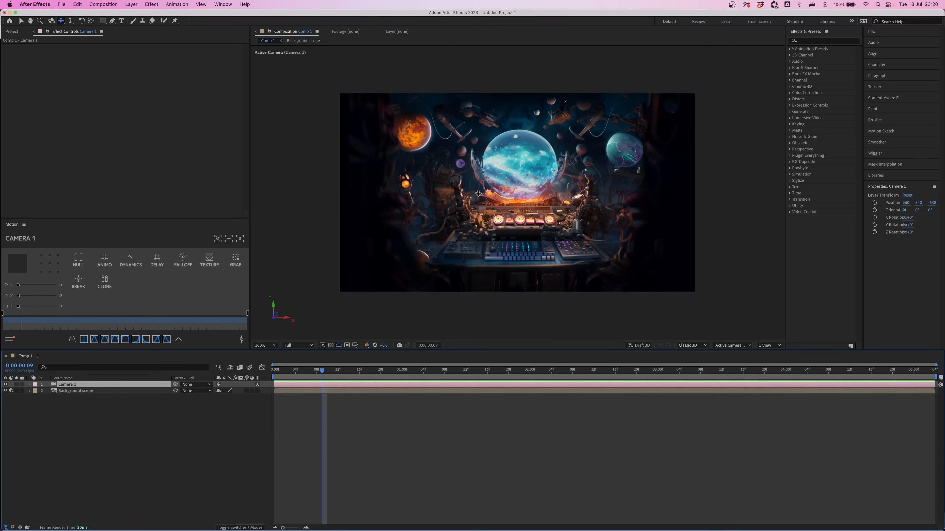
pyautogui.press('3')
pyautogui.press('2')
pyautogui.moveTo(509, 179)
pyautogui.mouseDown()
pyautogui.moveTo(498, 172)
pyautogui.moveTo(517, 178)
pyautogui.moveTo(519, 195)
pyautogui.moveTo(512, 181)
pyautogui.mouseUp()
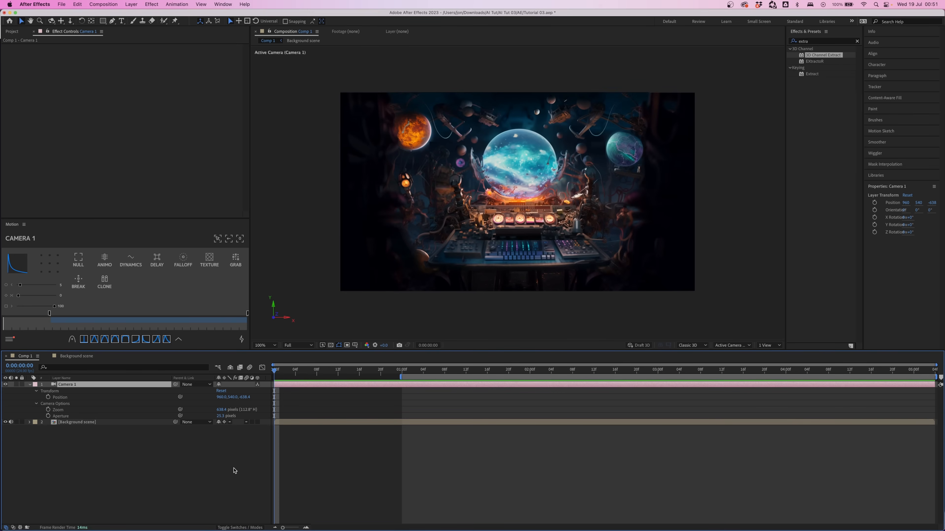
# Step: Animate Camera 1's Position with a keyframe at the start of Comp 1 and moved camera positions at further points along the timeline
pyautogui.click(235, 471)
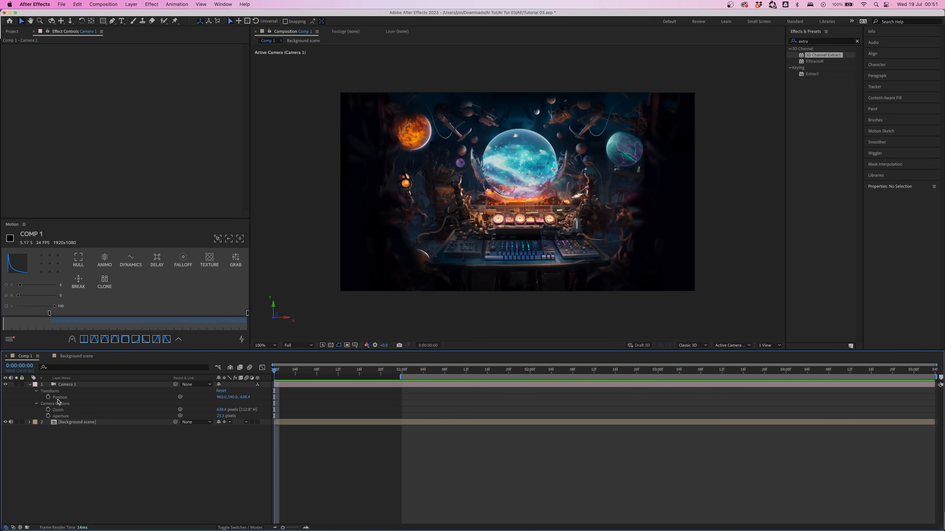
pyautogui.click(48, 398)
pyautogui.click(48, 397)
pyautogui.moveTo(301, 374); pyautogui.dragTo(418, 373)
pyautogui.press('c')
pyautogui.moveTo(558, 193); pyautogui.dragTo(483, 194)
pyautogui.moveTo(418, 372); pyautogui.dragTo(577, 374)
pyautogui.moveTo(578, 374); pyautogui.dragTo(866, 373)
pyautogui.moveTo(866, 372); pyautogui.dragTo(694, 374)
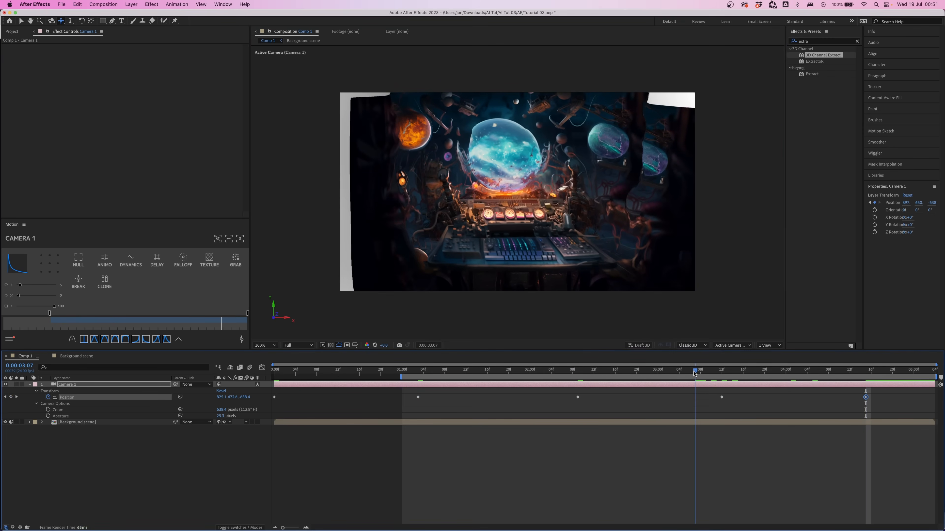
# Step: Change Camera 1's type to Two-Node Camera at the start of the composition
pyautogui.press('Home')
pyautogui.doubleClick(90, 385)
pyautogui.click(424, 207)
pyautogui.click(428, 220)
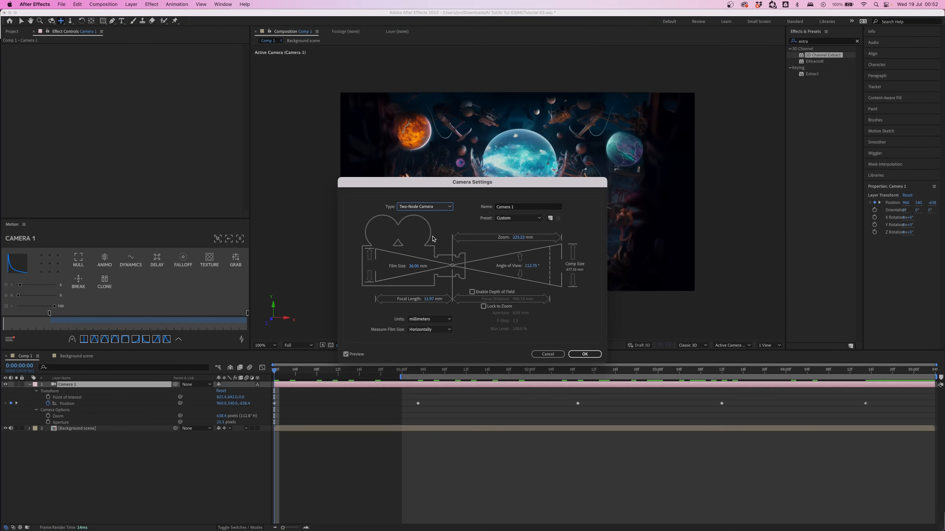
pyautogui.press('Return')
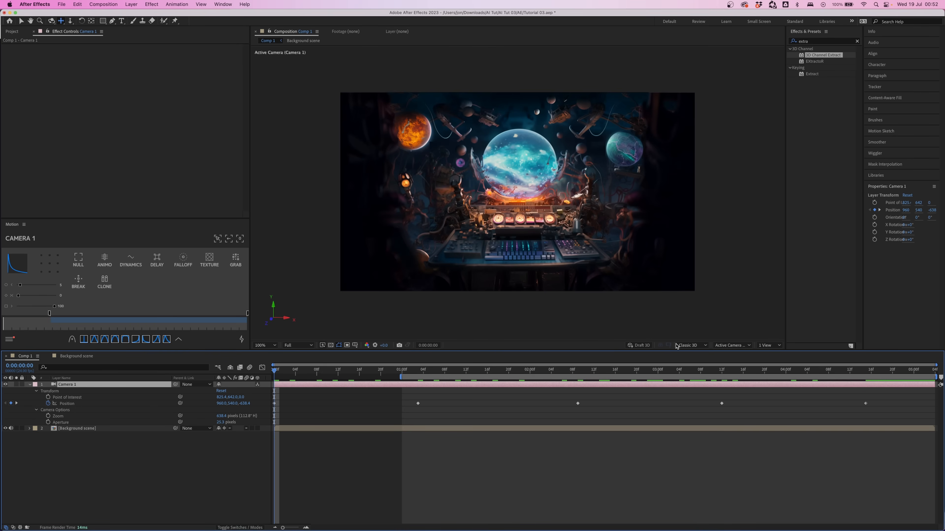
# Step: Show Comp 1 in two views with a Top view and adjust Camera 1's Point of Interest
pyautogui.click(762, 346)
pyautogui.click(771, 361)
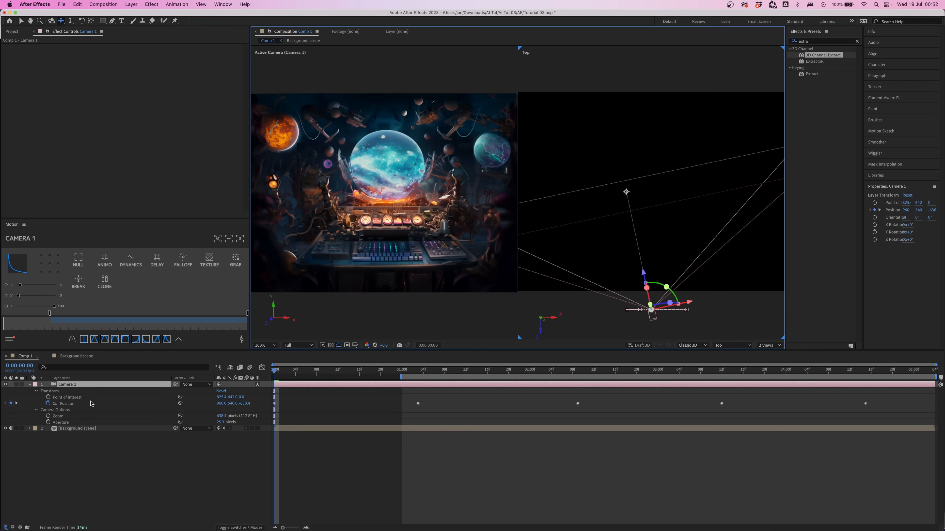
pyautogui.click(59, 400)
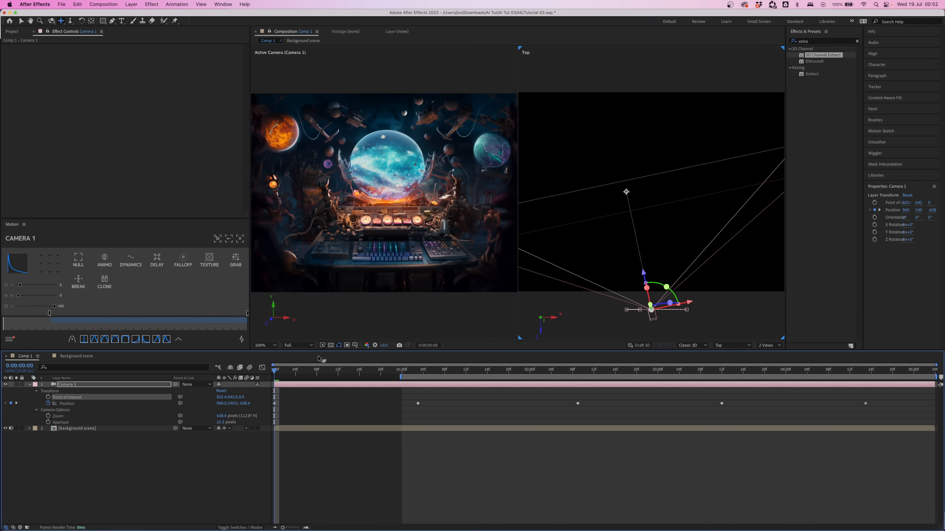
pyautogui.moveTo(239, 400); pyautogui.dragTo(726, 298)
pyautogui.press('space')
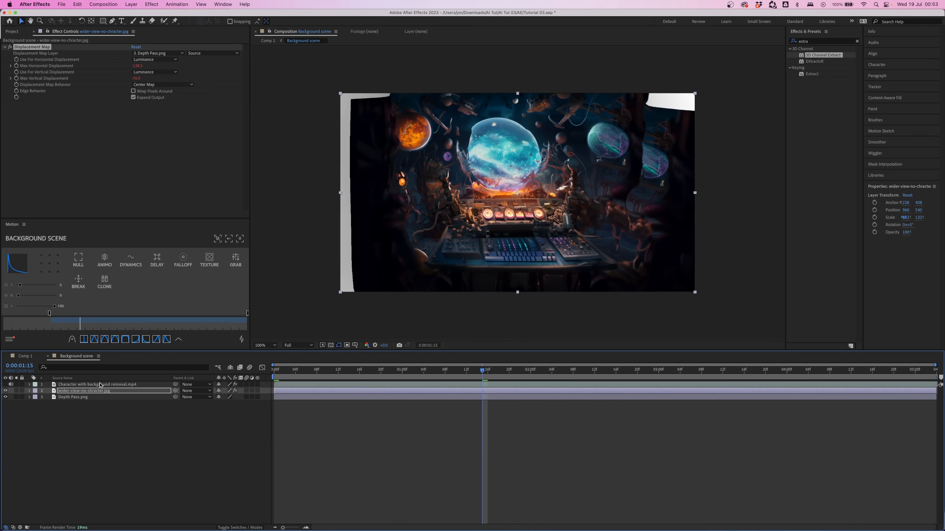
# Step: Enable Wrap Pixels Around in the Displacement Map of the wider-view-no-chracter.jpg layer
pyautogui.click(104, 391)
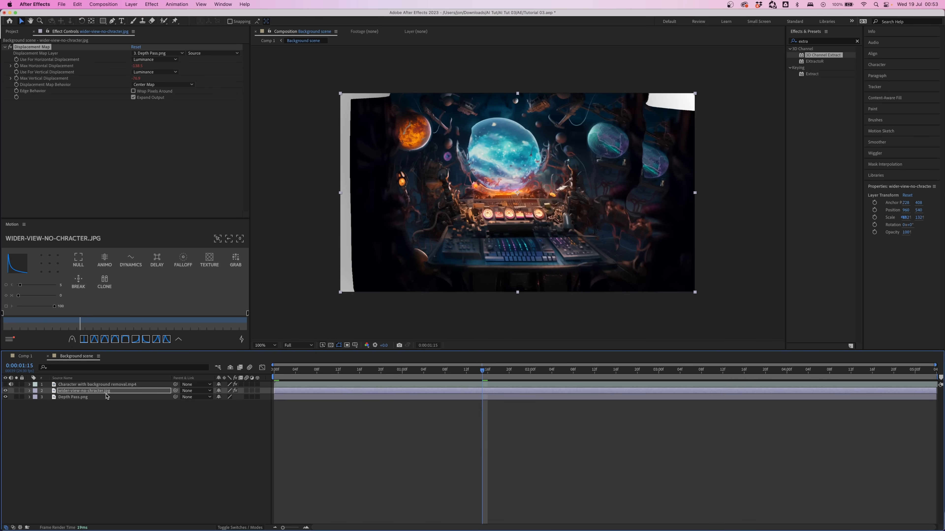
pyautogui.click(105, 394)
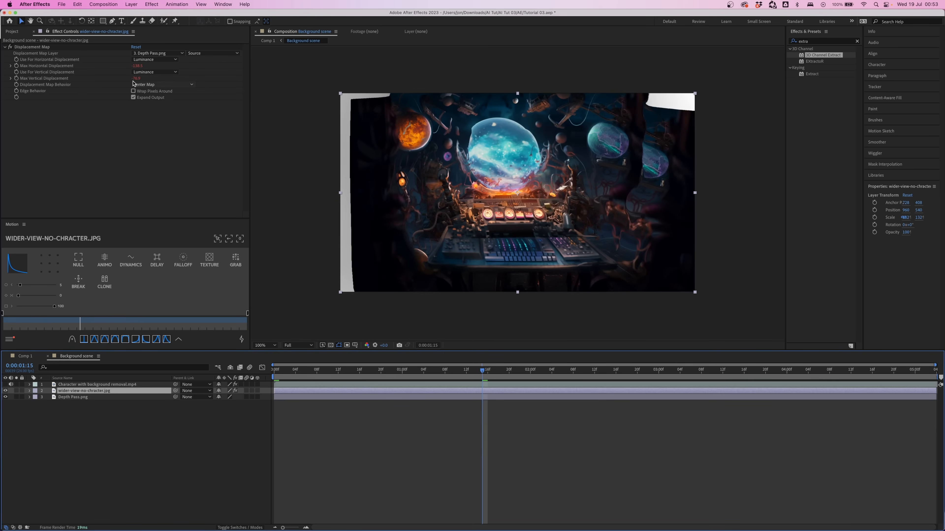
pyautogui.click(37, 47)
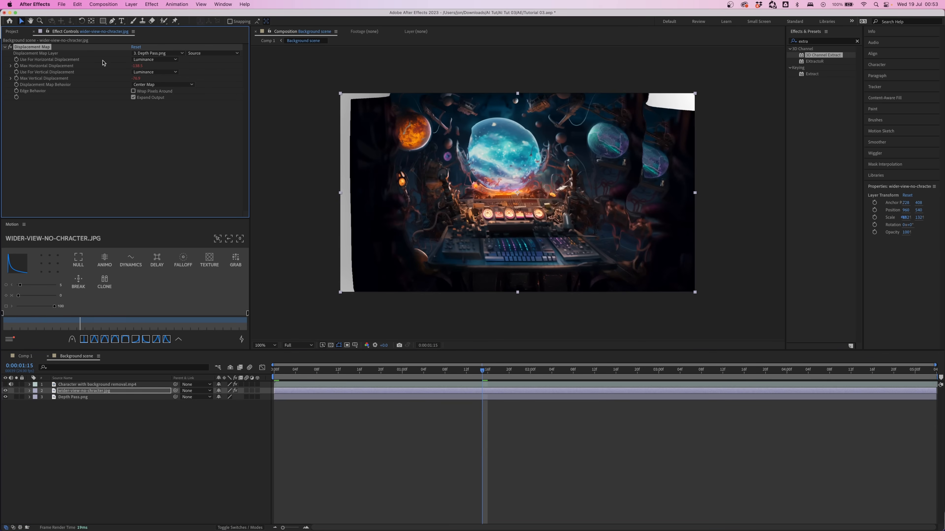
pyautogui.click(133, 91)
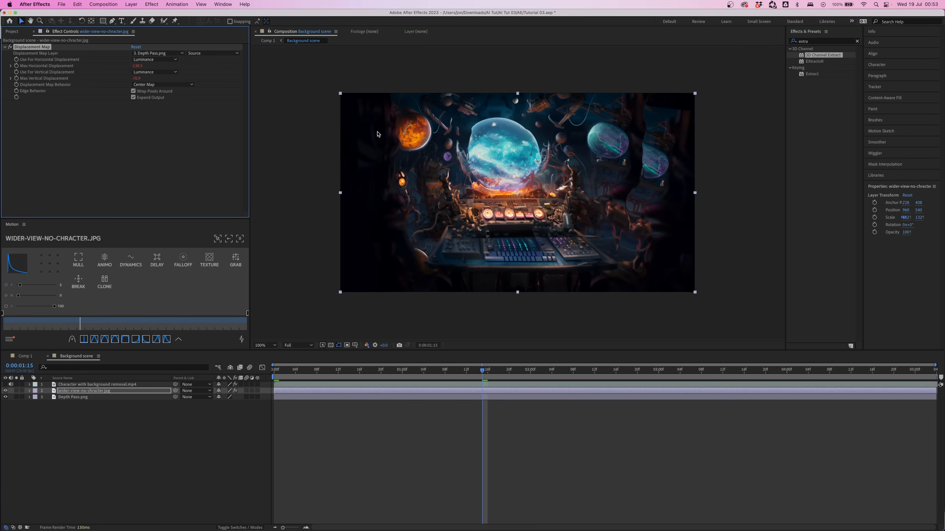
# Step: Make all three layers in the Background scene composition 3D and select the character video layer
pyautogui.click(210, 442)
pyautogui.moveTo(257, 384); pyautogui.dragTo(258, 401)
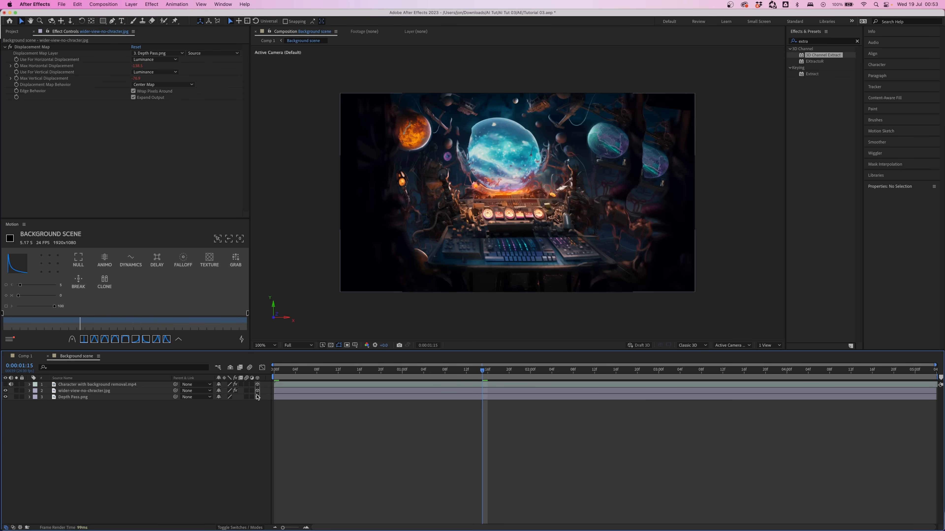
pyautogui.click(98, 385)
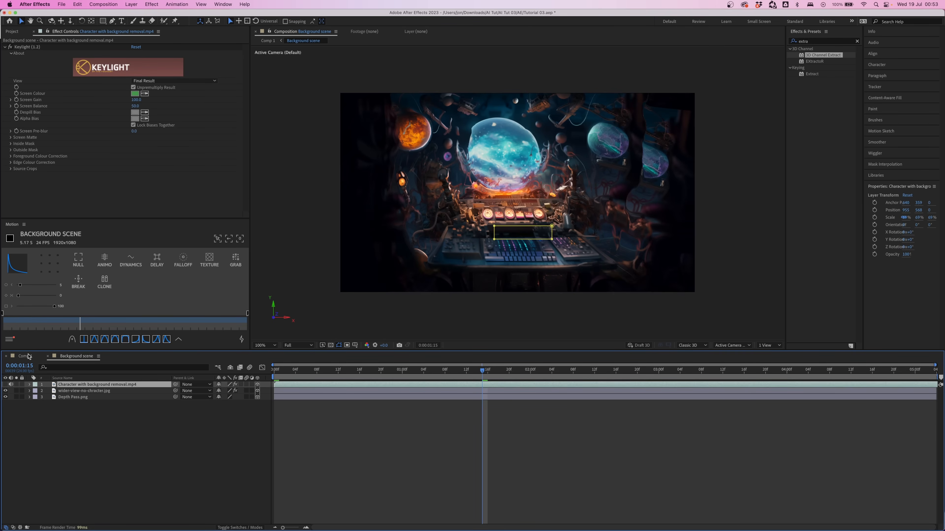
# Step: Enable Collapse Transformations for the Background scene layer in Comp 1 and scrub to 0:00:02:09 to check the camera move
pyautogui.click(25, 356)
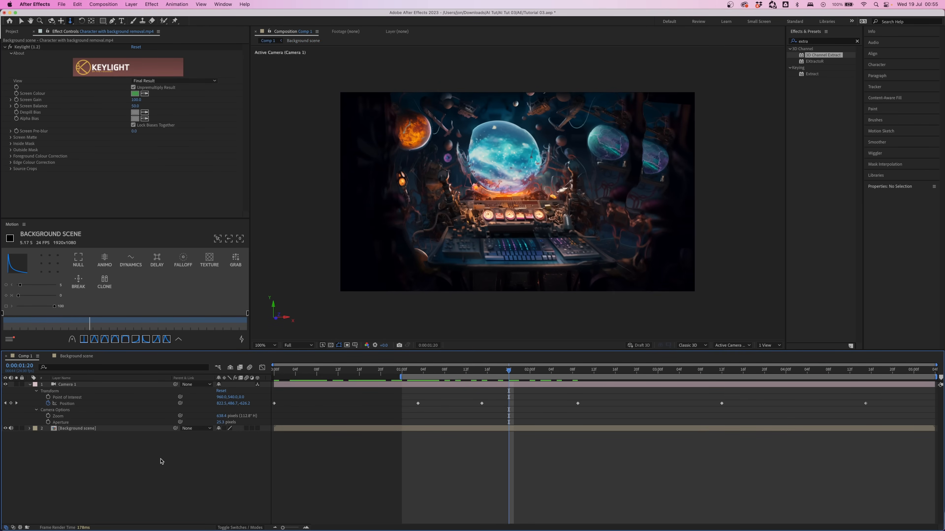
pyautogui.click(120, 429)
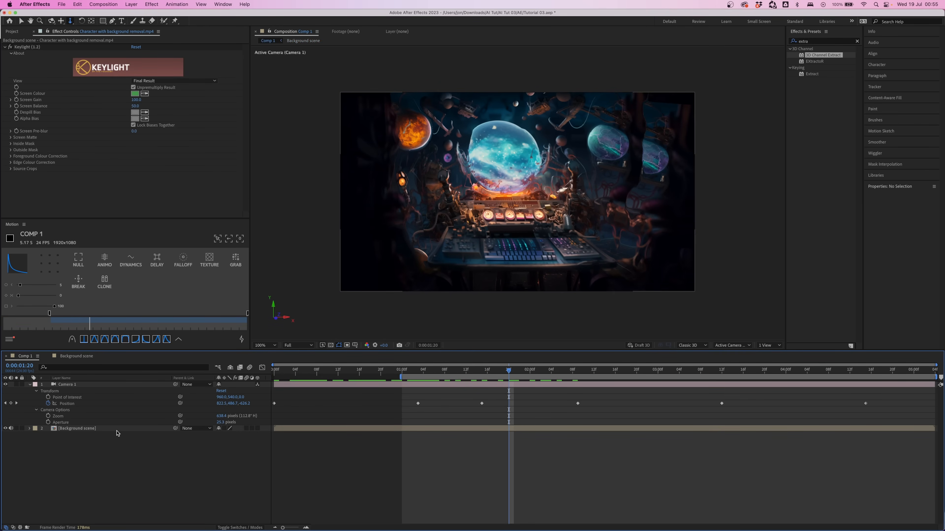
pyautogui.click(225, 429)
pyautogui.moveTo(428, 368); pyautogui.dragTo(577, 368)
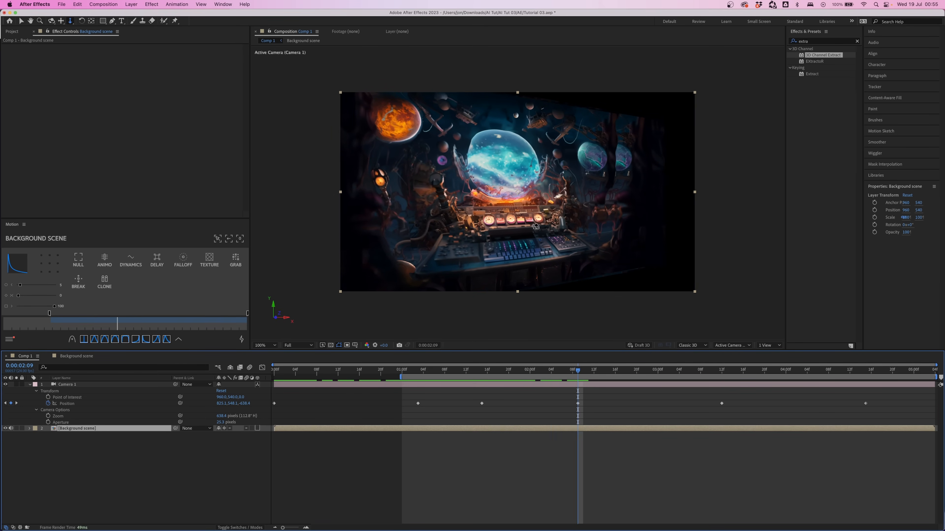
# Step: Move the Comp 1 camera to reframe the background scene at 0:00:02:09
pyautogui.moveTo(536, 226); pyautogui.dragTo(528, 203)
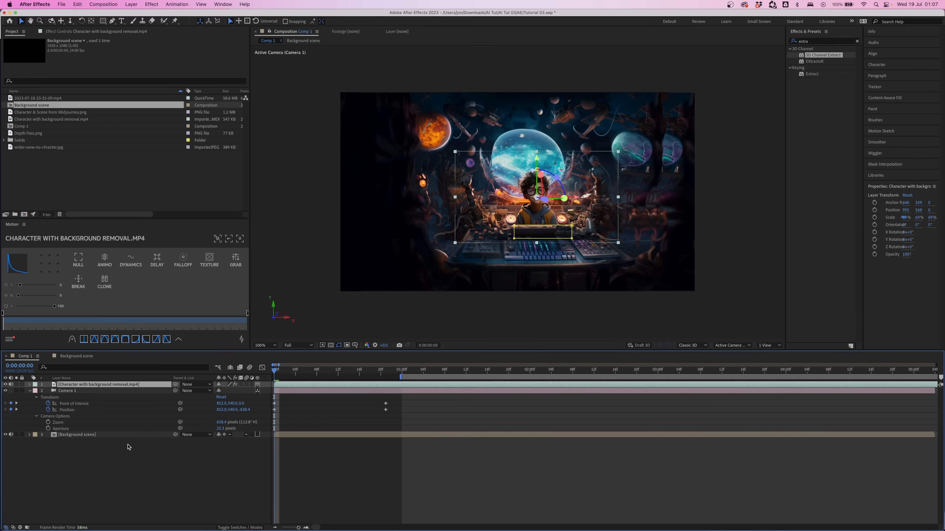
# Step: Scrub the first second of Comp 1 to examine how the character sits in the scene during the camera move
pyautogui.click(123, 463)
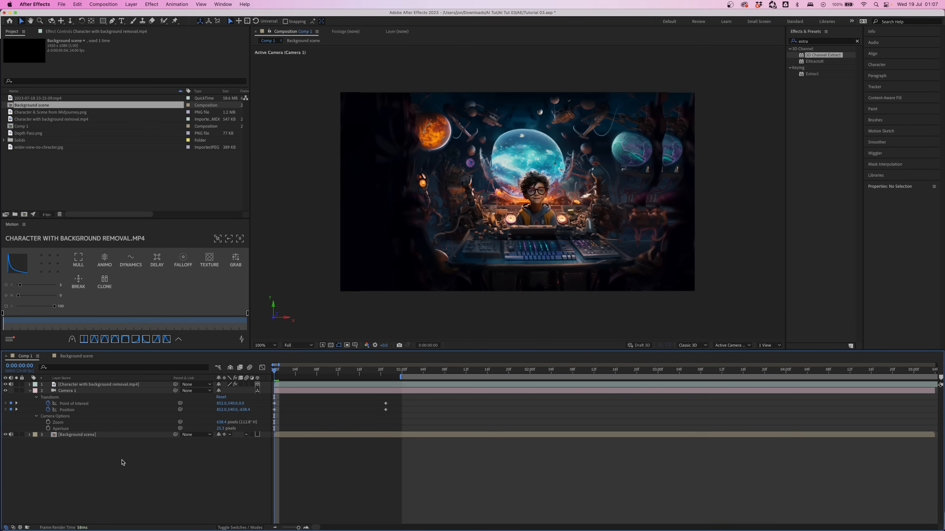
pyautogui.click(85, 385)
pyautogui.moveTo(285, 374); pyautogui.dragTo(381, 380)
pyautogui.click(308, 411)
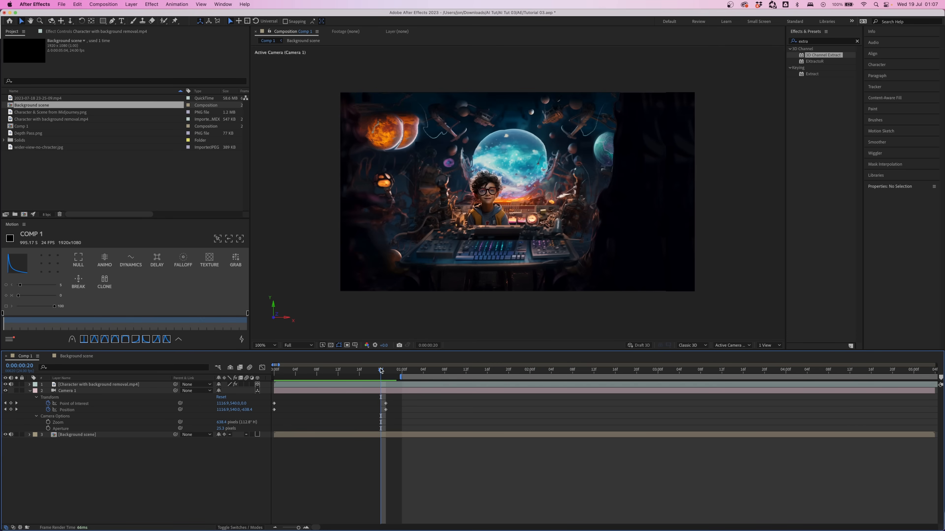
pyautogui.moveTo(372, 371); pyautogui.dragTo(317, 373)
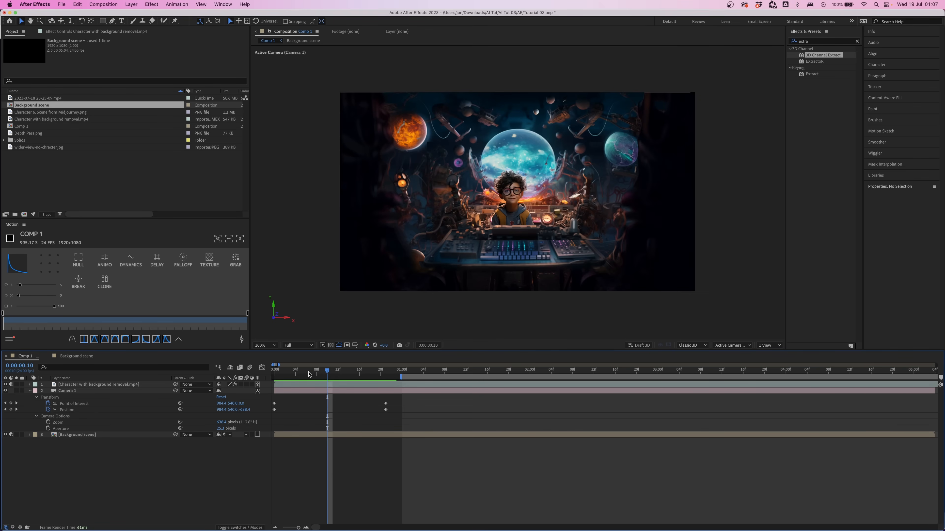
# Step: Try to push the character video layer back in Z depth at 0:00:00:10
pyautogui.click(132, 386)
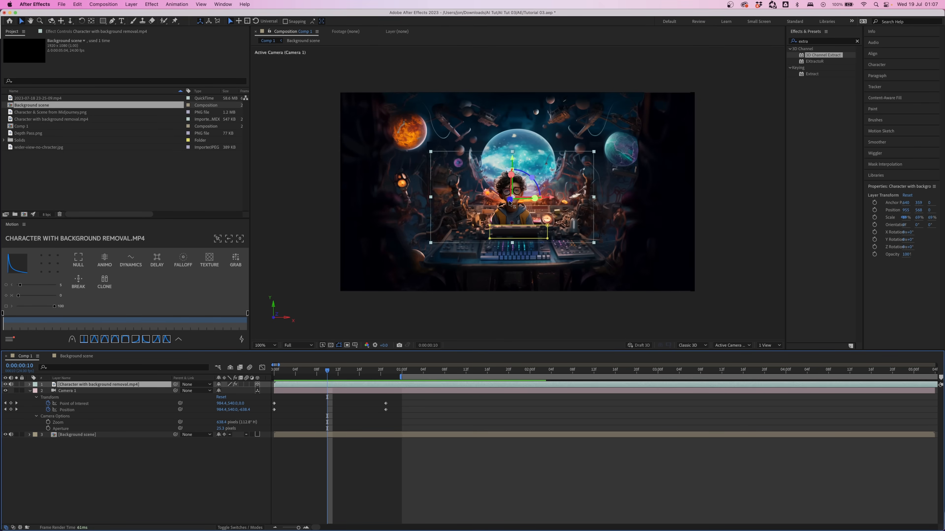
pyautogui.moveTo(510, 201); pyautogui.dragTo(514, 198)
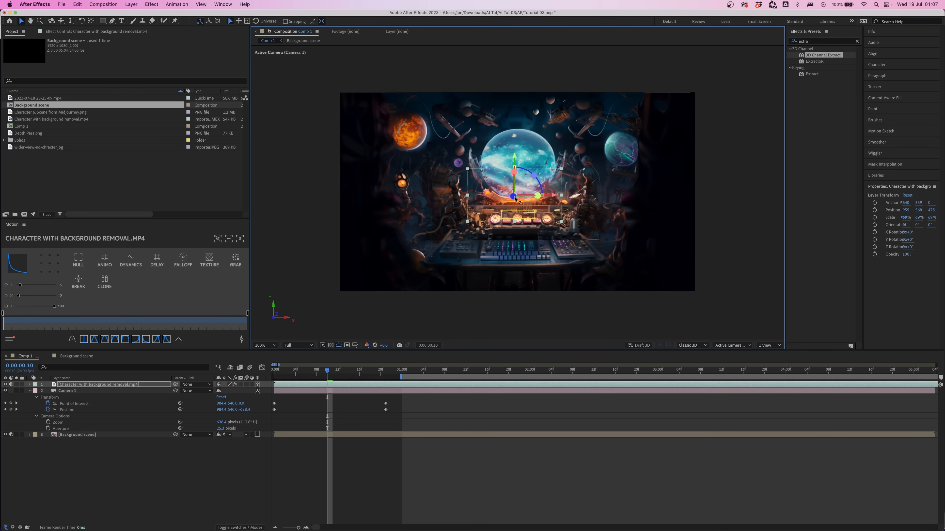
pyautogui.press('super+z')
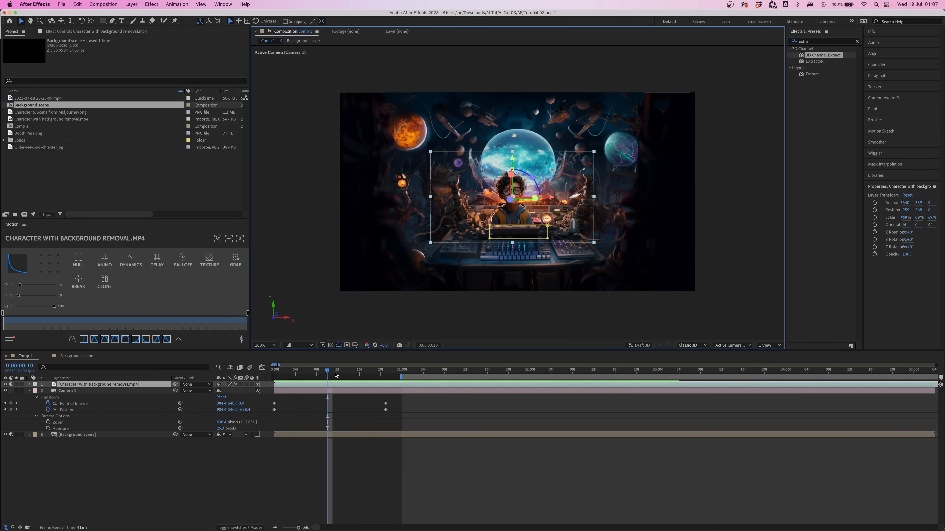
# Step: Add an adjustment layer between the character video and Background scene layers, and place Camera 1 at the top of the stack
pyautogui.click(386, 371)
pyautogui.click(114, 483)
pyautogui.rightClick(114, 483)
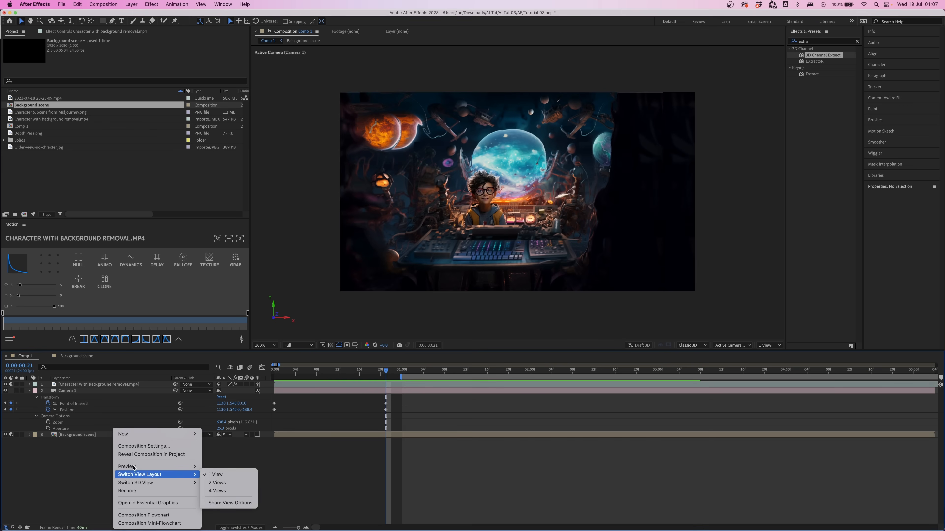
pyautogui.moveTo(156, 434)
pyautogui.click(244, 495)
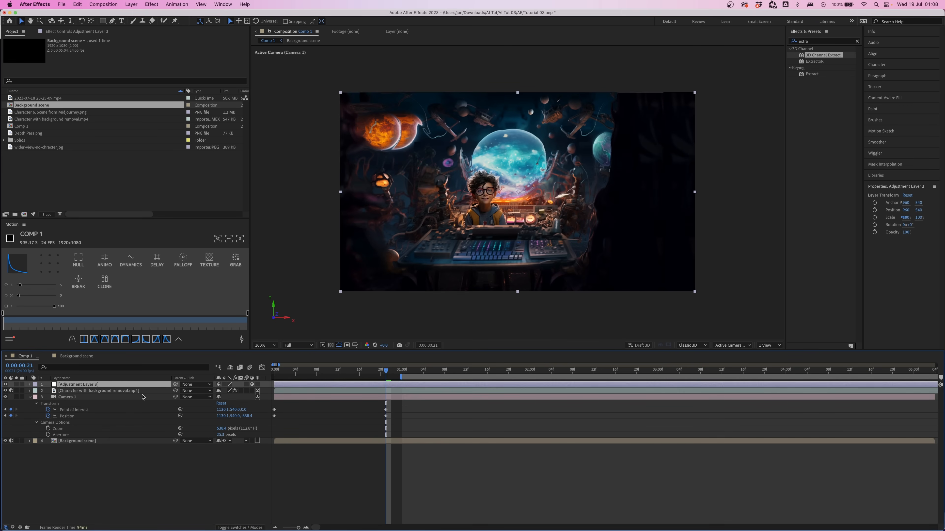
pyautogui.moveTo(95, 385); pyautogui.dragTo(94, 435)
pyautogui.moveTo(69, 391); pyautogui.dragTo(70, 384)
# Step: Push the character video layer back in Z depth and lower it so the character sits behind the desk
pyautogui.click(72, 429)
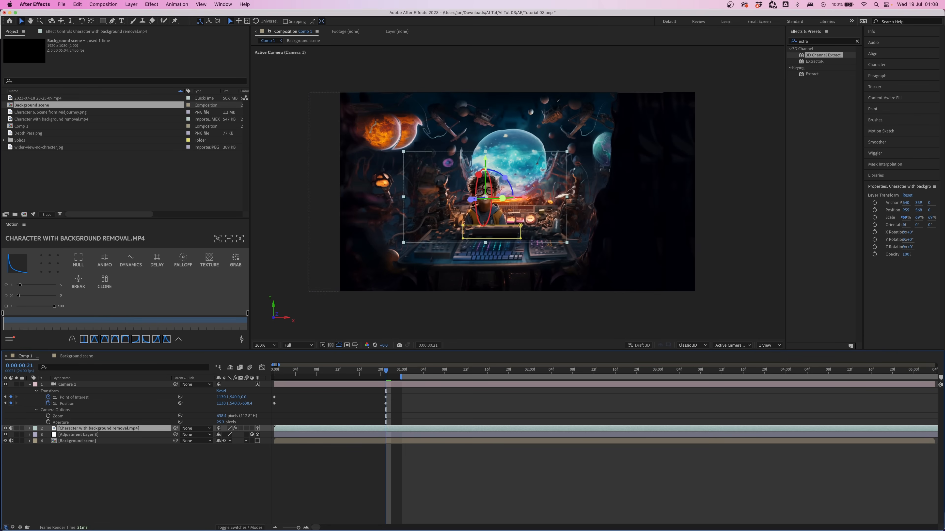
pyautogui.click(338, 370)
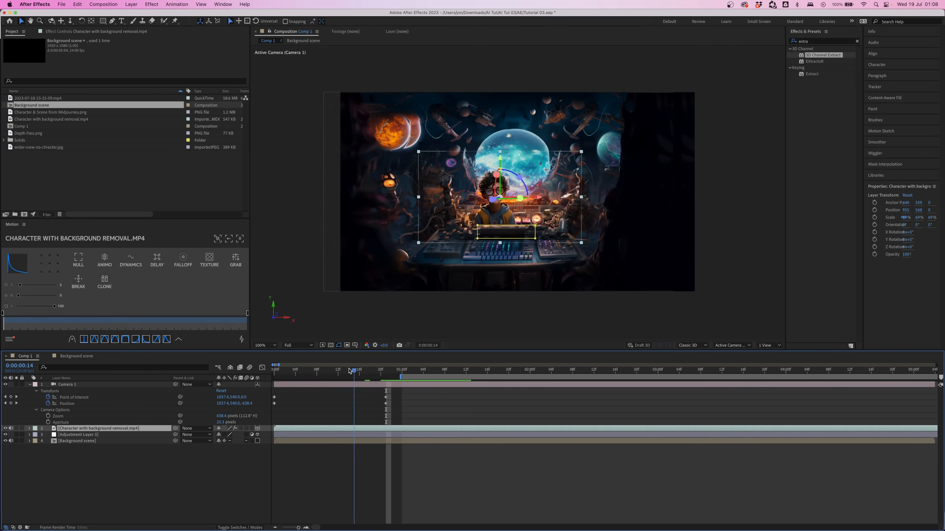
pyautogui.moveTo(503, 199); pyautogui.dragTo(506, 198)
pyautogui.moveTo(510, 160); pyautogui.dragTo(511, 171)
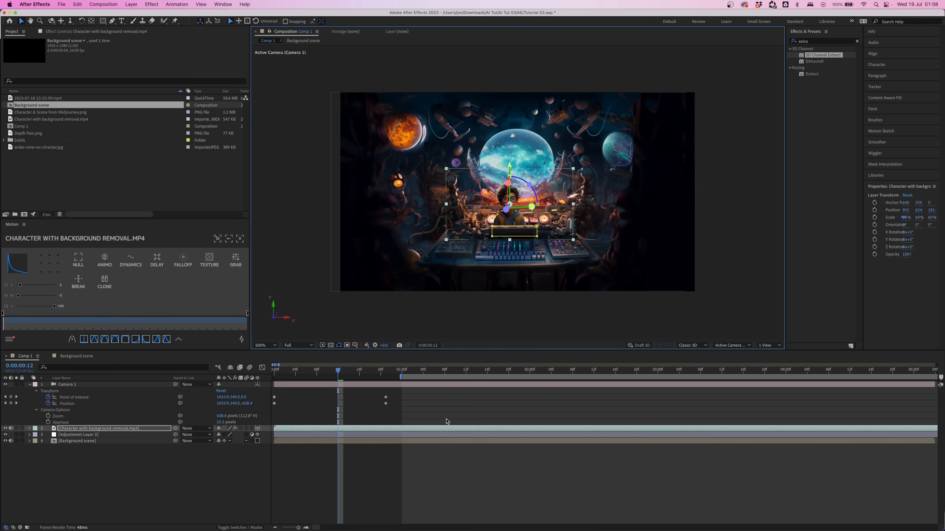
# Step: Scrub through Comp 1 to examine the character's placement along the whole camera move
pyautogui.moveTo(380, 373); pyautogui.dragTo(622, 372)
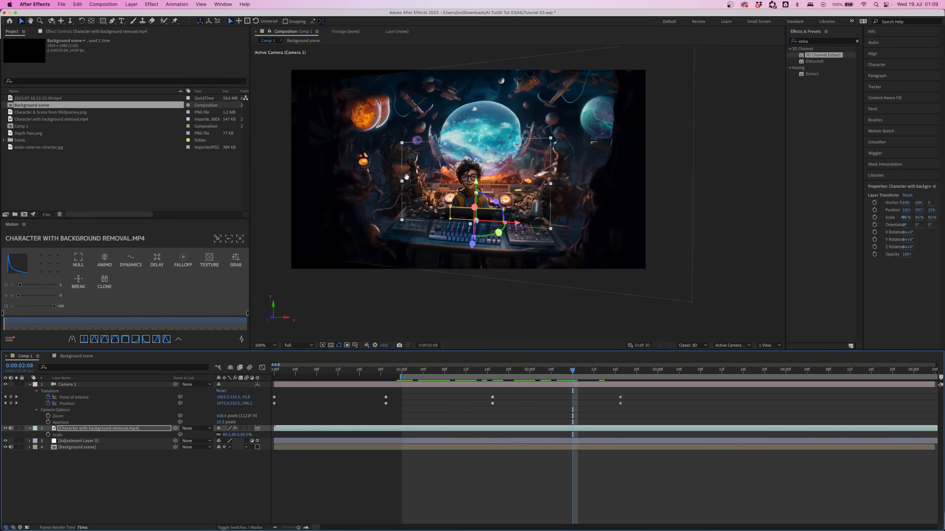
pyautogui.moveTo(402, 174); pyautogui.dragTo(425, 190)
pyautogui.moveTo(294, 374); pyautogui.dragTo(620, 374)
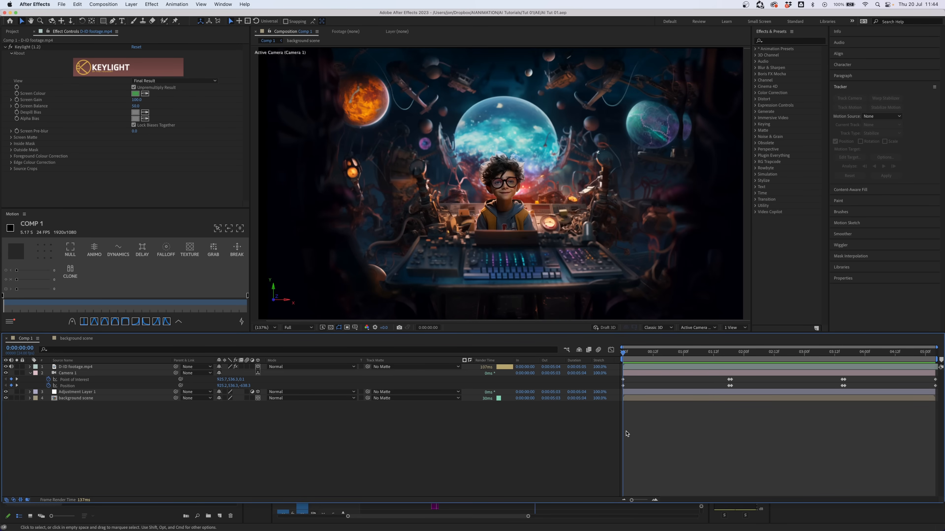
# Step: Preview the Comp 1 animation and stop at 0:00:03:08 to inspect the edges of the character's hair
pyautogui.moveTo(629, 353); pyautogui.dragTo(678, 363)
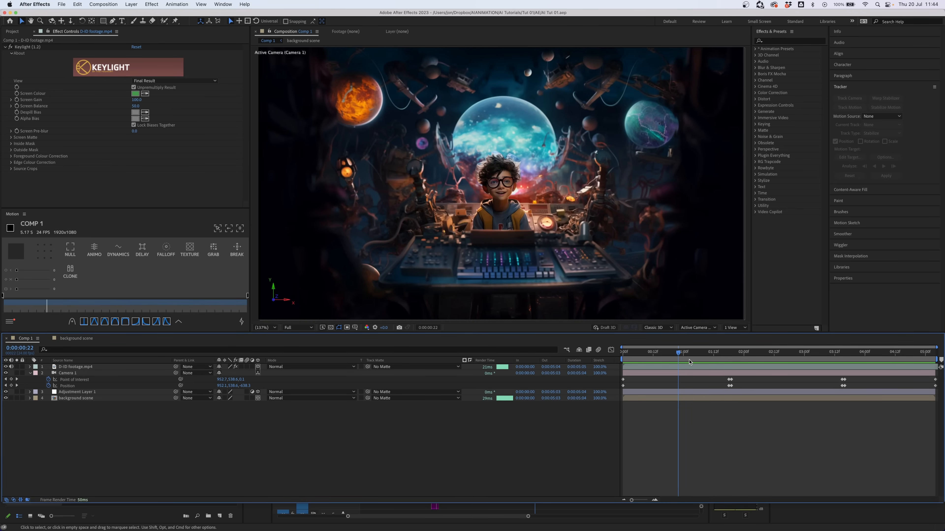
pyautogui.moveTo(688, 359); pyautogui.dragTo(751, 362)
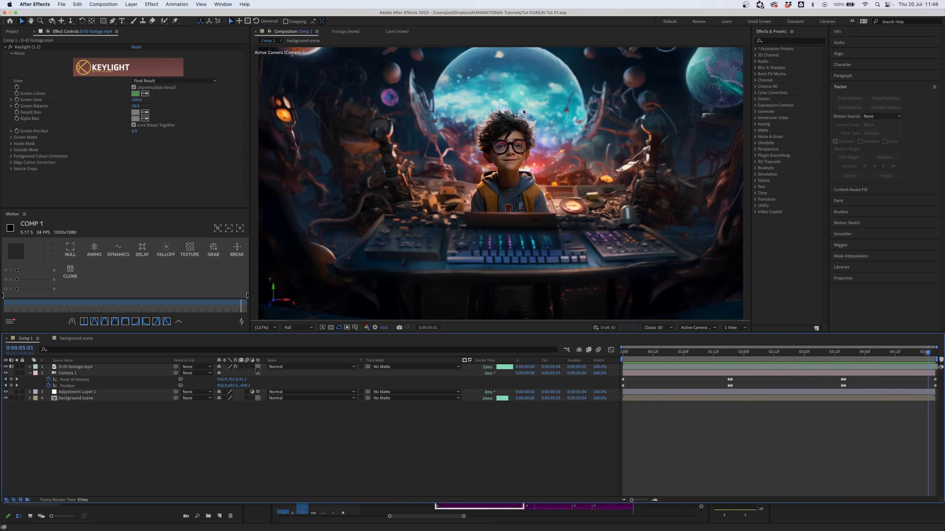
pyautogui.click(798, 358)
pyautogui.press('space')
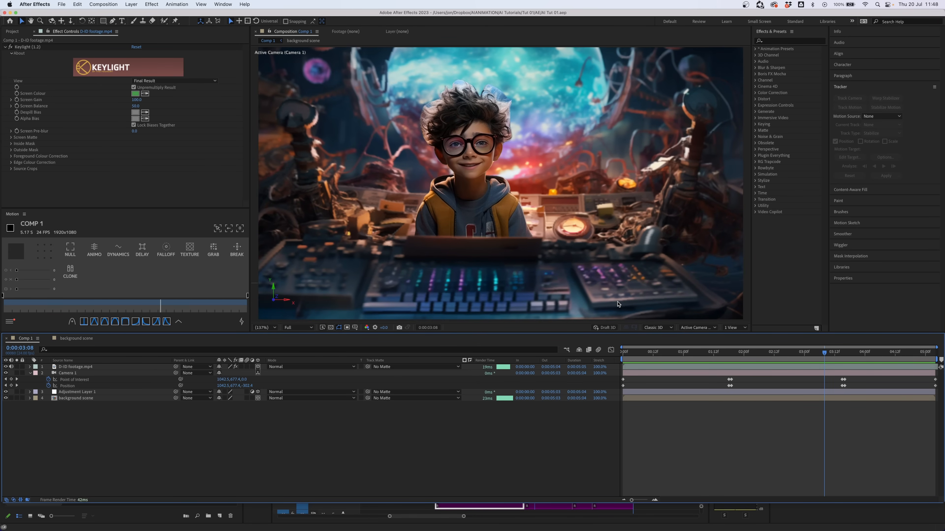
# Step: Duplicate the D-ID footage.mp4 layer, draw a rectangular mask around the hair on the copy, and delete the copy's original mask
pyautogui.click(69, 366)
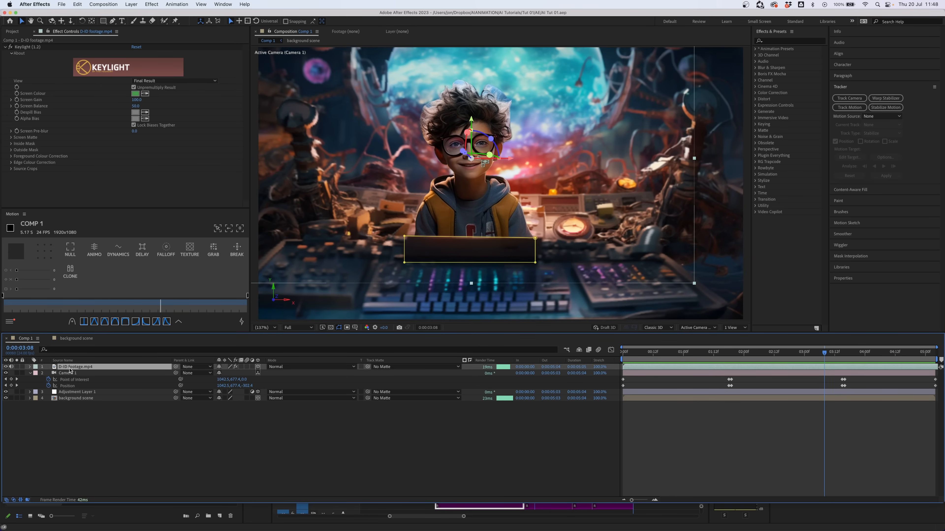
pyautogui.press('super+d')
pyautogui.press('q')
pyautogui.moveTo(405, 75); pyautogui.dragTo(531, 124)
pyautogui.click(60, 379)
pyautogui.press('Delete')
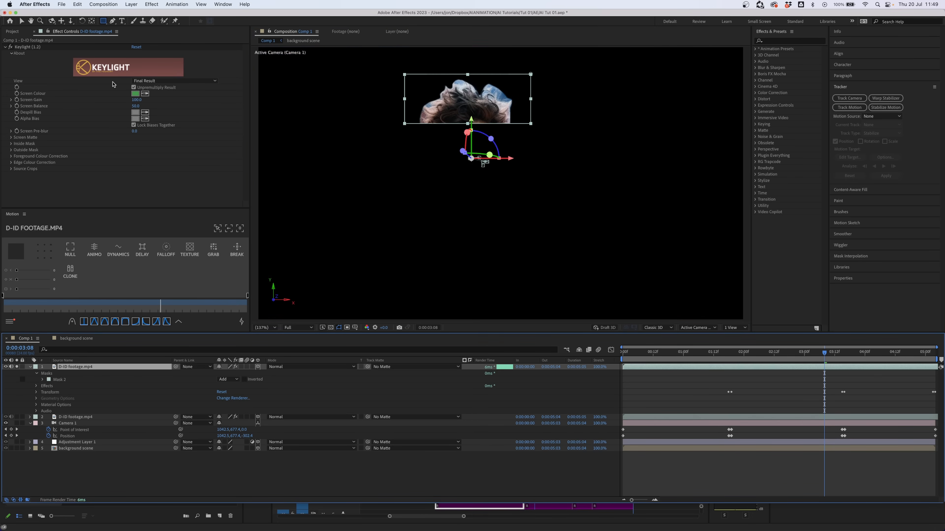
# Step: Duplicate Keylight on the hair layer, sample the blue fringe in the hair as its Screen Colour, and show all layers again
pyautogui.click(26, 47)
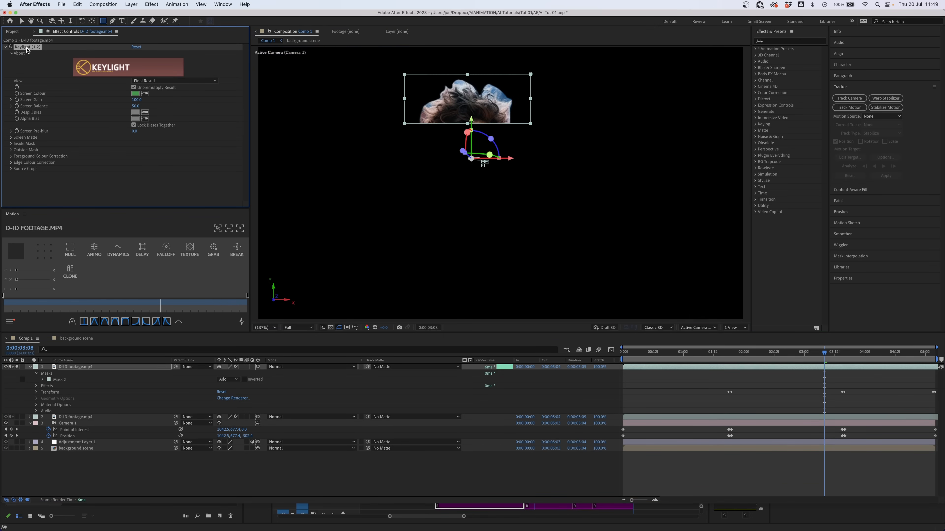
pyautogui.press('super+d')
pyautogui.click(145, 128)
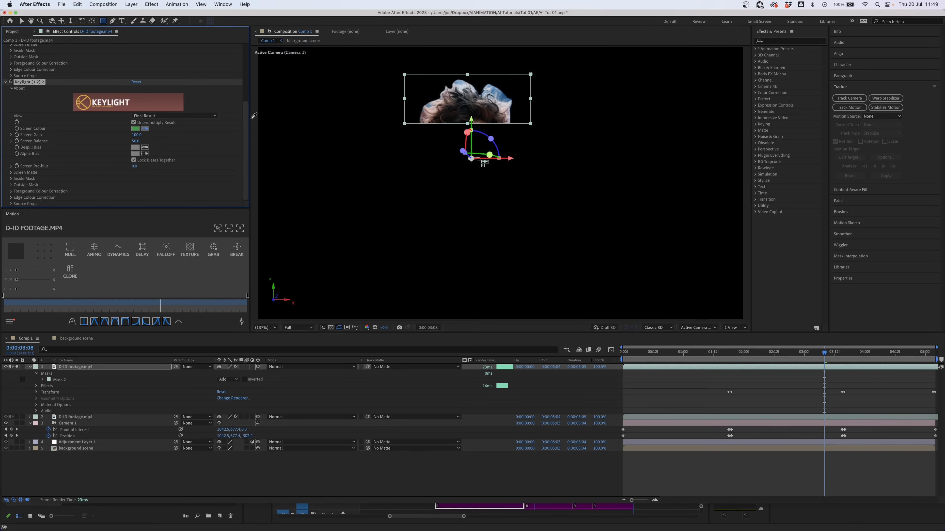
pyautogui.click(505, 94)
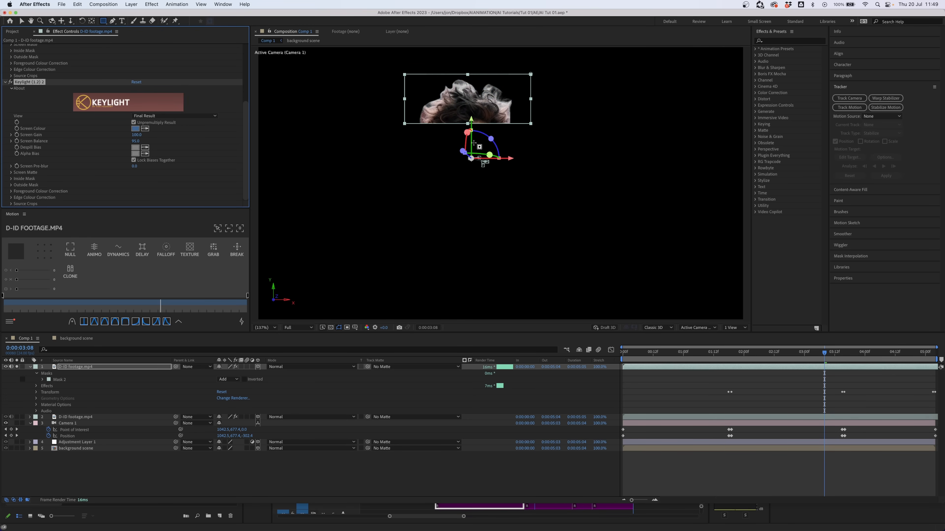
pyautogui.click(20, 372)
pyautogui.click(17, 367)
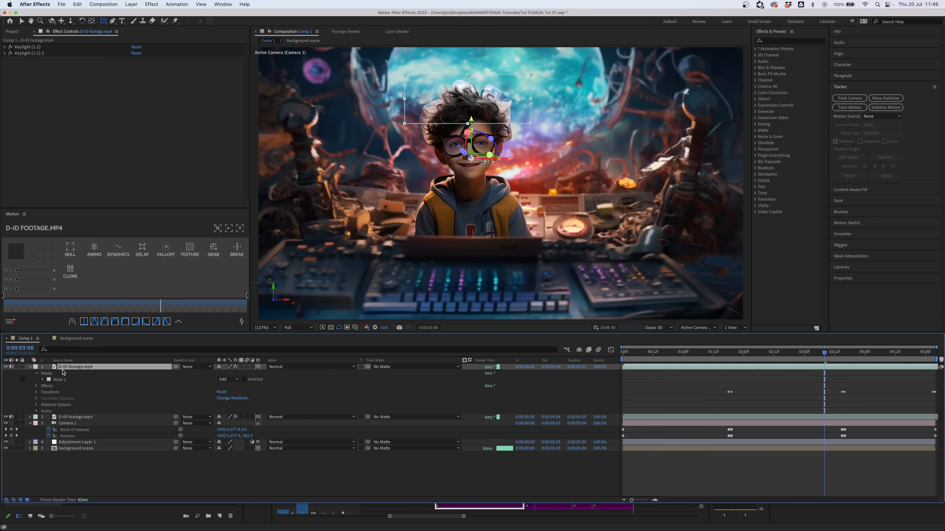
# Step: Copy the hair mask onto the original D-ID footage.mp4 layer and set its mode to Subtract
pyautogui.press('m')
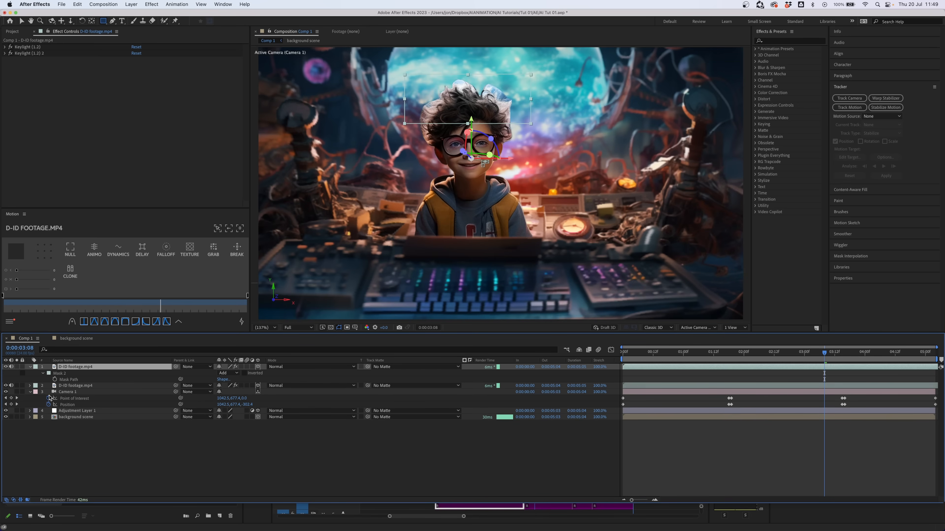
pyautogui.click(61, 376)
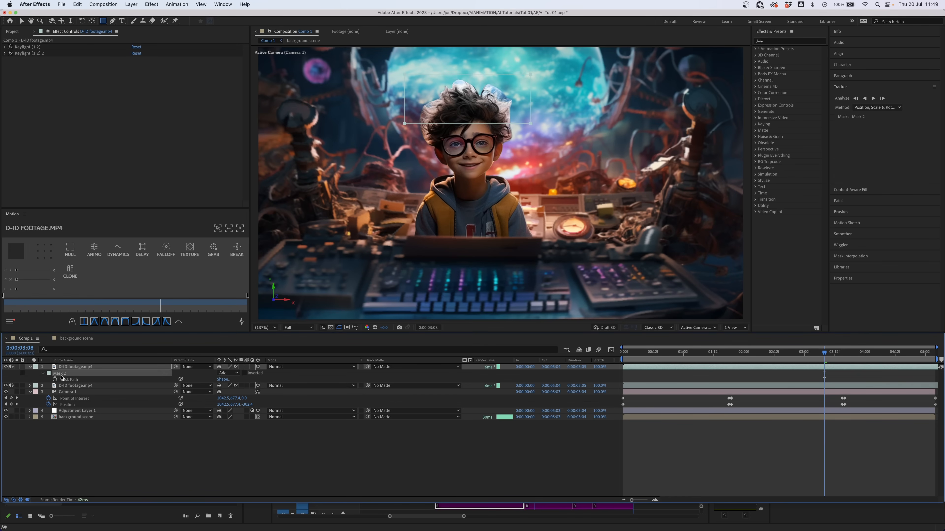
pyautogui.click(66, 386)
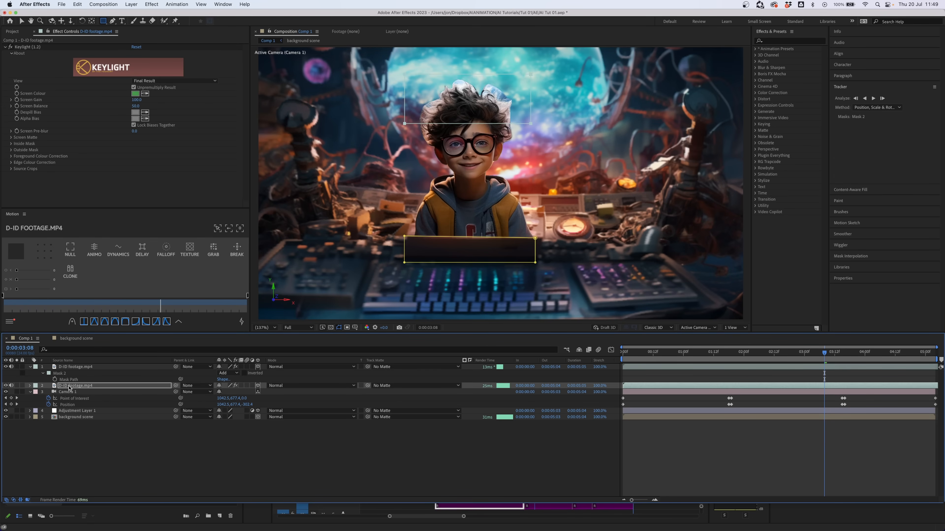
pyautogui.press('m')
pyautogui.press('m')
pyautogui.click(228, 423)
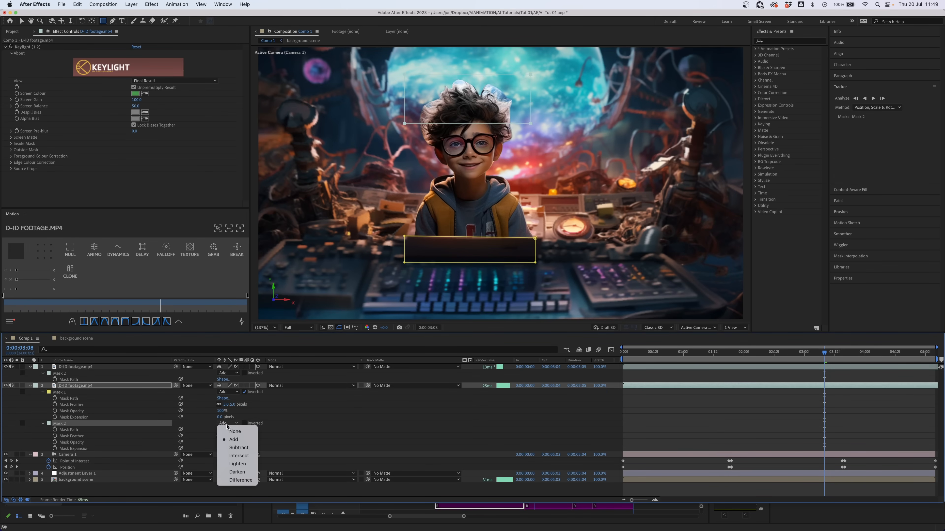
pyautogui.click(237, 449)
pyautogui.click(299, 438)
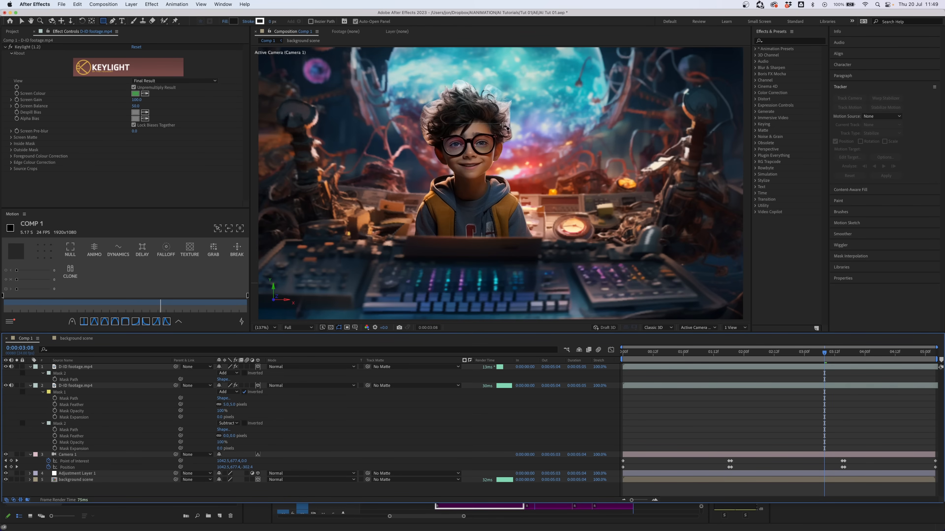
# Step: Set the subtracted hair mask's expansion to -5 pixels and scrub the timeline to check the hair seam
pyautogui.click(92, 385)
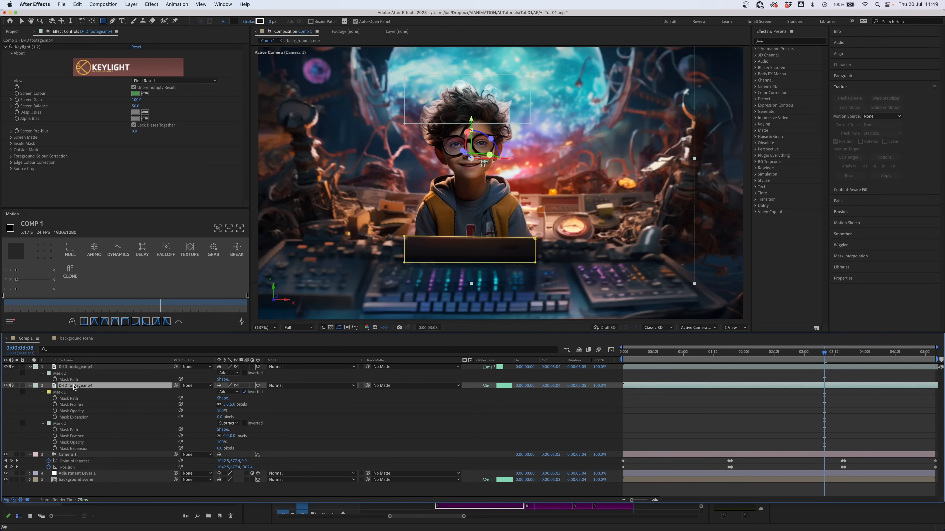
pyautogui.click(59, 423)
pyautogui.click(220, 448)
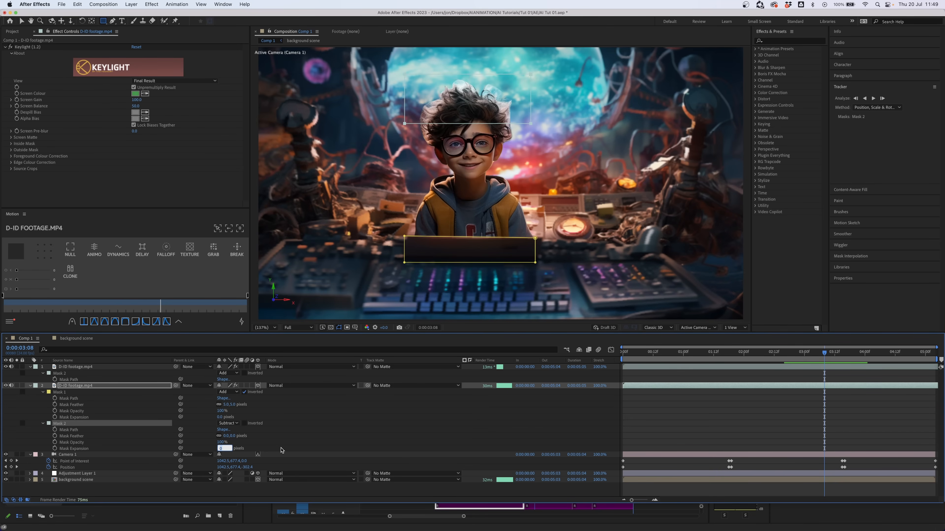
pyautogui.write('-5')
pyautogui.click(401, 438)
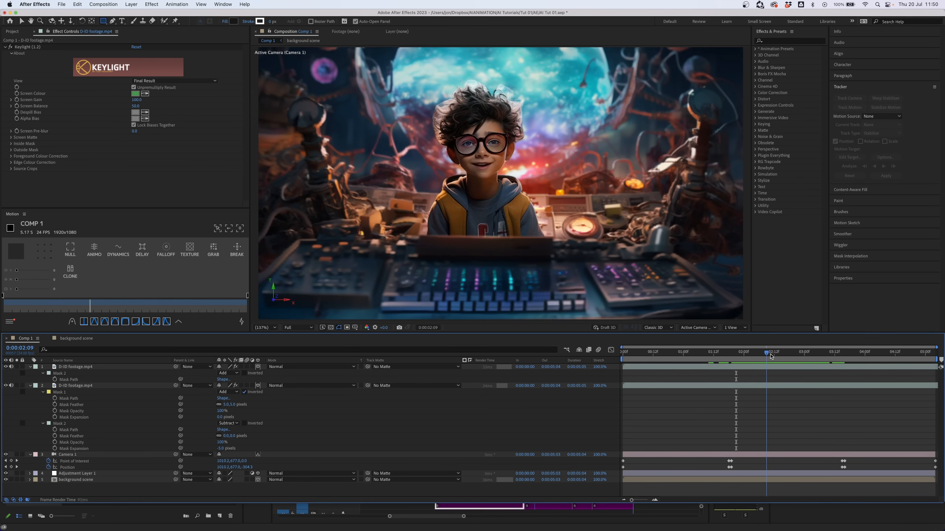
pyautogui.moveTo(768, 356)
pyautogui.mouseDown()
pyautogui.moveTo(802, 358)
pyautogui.moveTo(759, 356)
pyautogui.mouseUp()
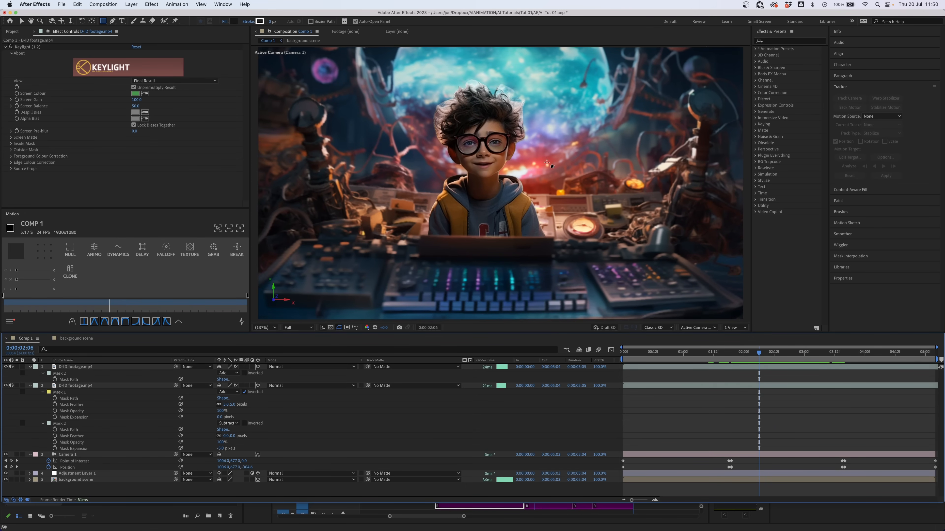
pyautogui.click(810, 356)
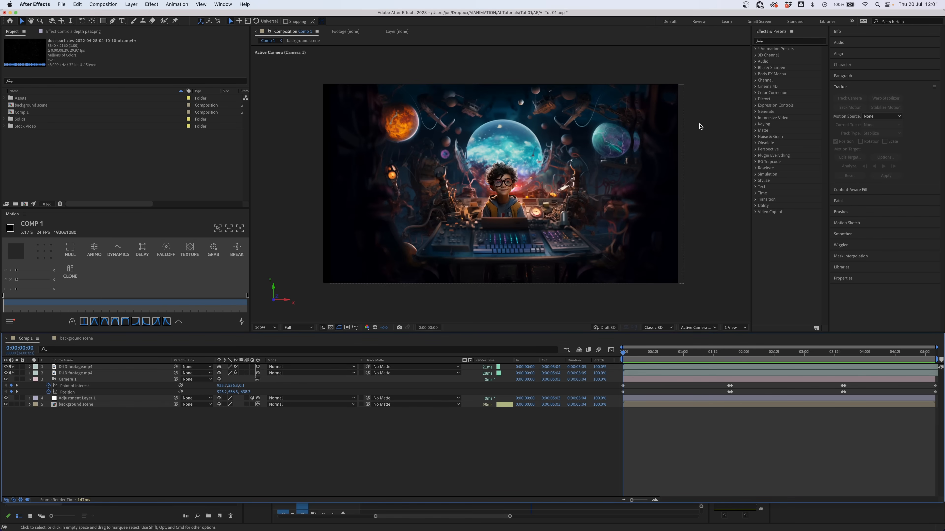
# Step: Add the dust-particles clip from the Stock Video folder above the D-ID footage layers in Comp 1 and shift it earlier in time
pyautogui.click(88, 142)
pyautogui.click(5, 126)
pyautogui.moveTo(46, 134); pyautogui.dragTo(80, 368)
pyautogui.moveTo(888, 368); pyautogui.dragTo(714, 370)
# Step: Time-stretch the dust-particles layer by a factor of 200 and set its blending mode to Screen
pyautogui.rightClick(714, 369)
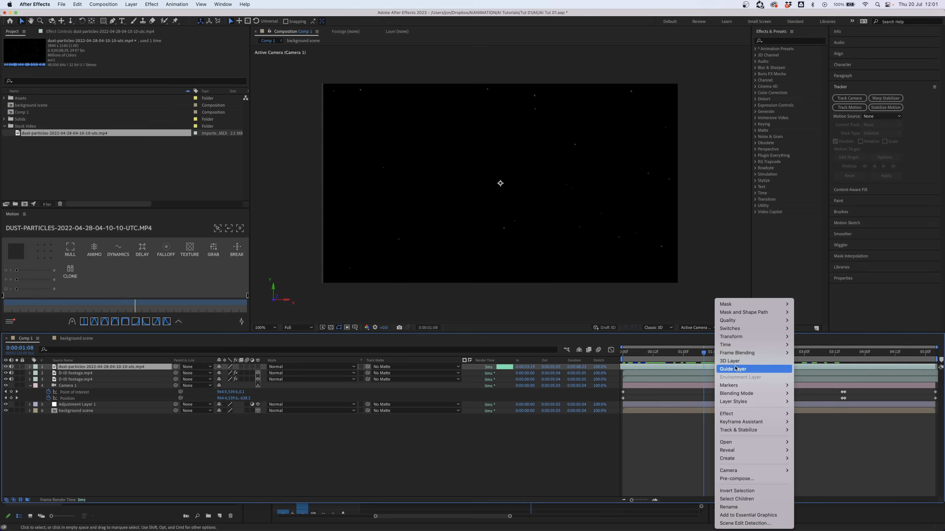
pyautogui.moveTo(729, 344)
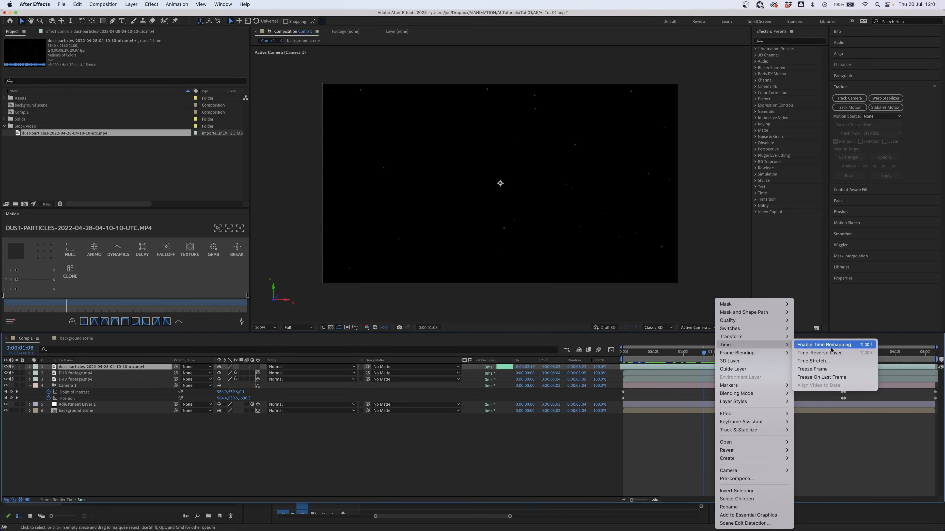
pyautogui.click(818, 361)
pyautogui.write('200')
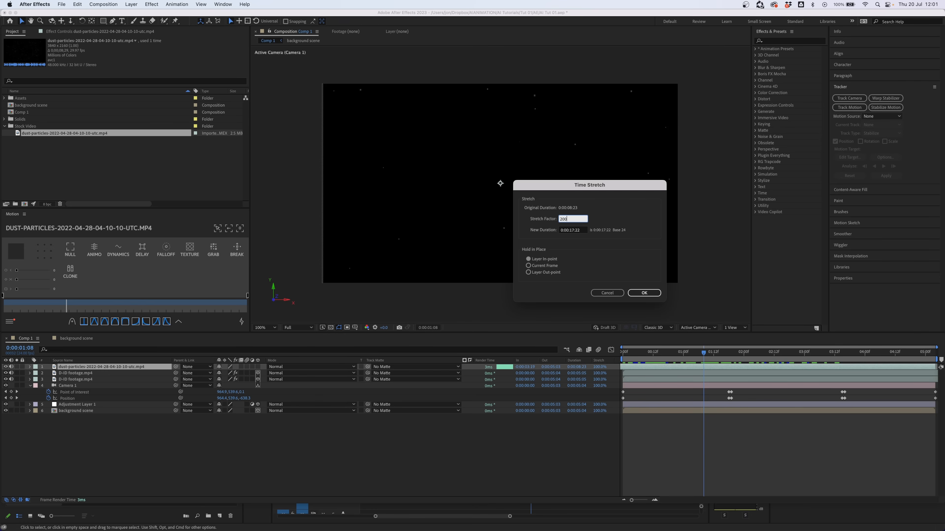
pyautogui.press('Return')
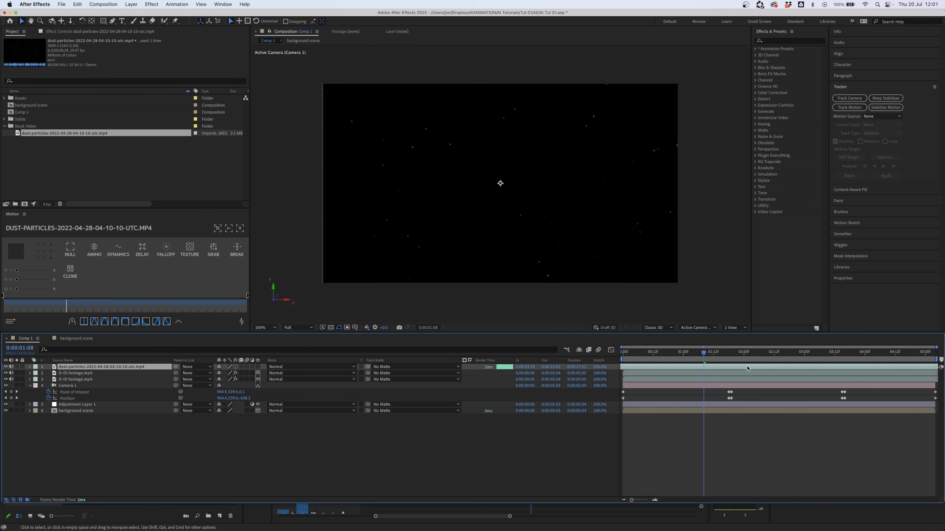
pyautogui.click(277, 367)
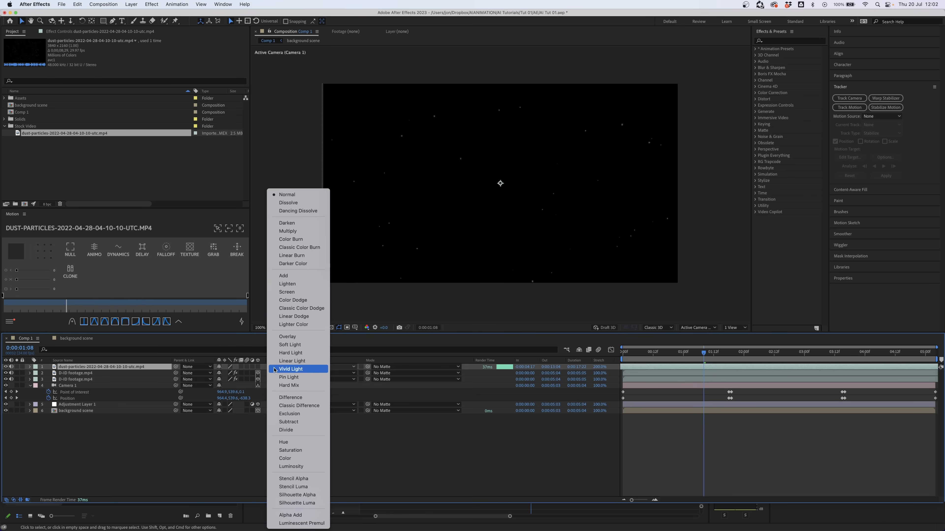
pyautogui.click(287, 292)
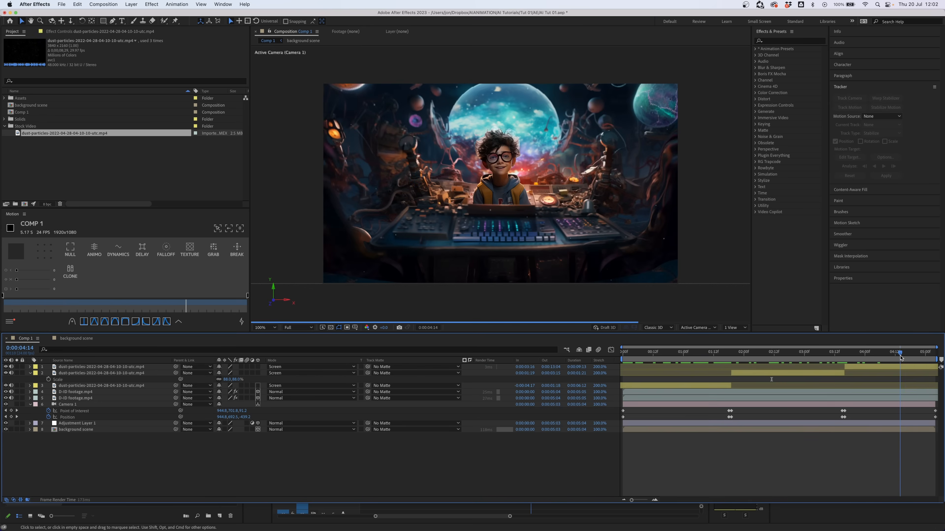
# Step: Make the three dust-particles layers 3D, reveal their Scale values and scrub through the animation to check the particles
pyautogui.moveTo(916, 360); pyautogui.dragTo(788, 360)
pyautogui.click(781, 374)
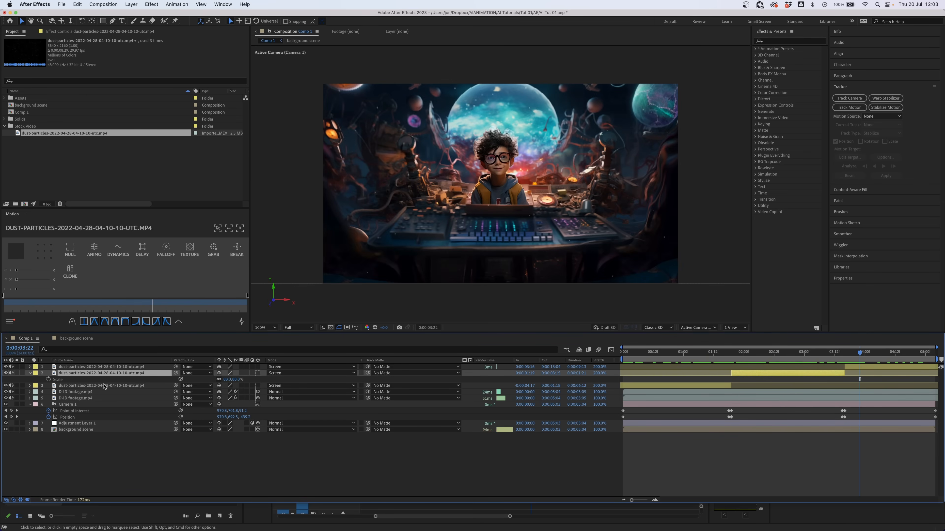
pyautogui.click(105, 386)
pyautogui.keyDown('shift'); pyautogui.click(100, 367); pyautogui.keyUp('shift')
pyautogui.click(258, 367)
pyautogui.press('s')
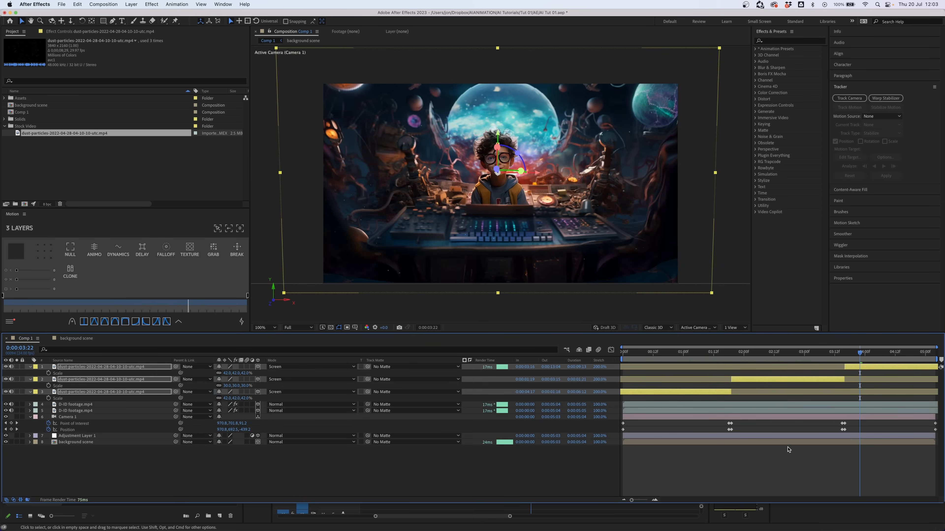
pyautogui.click(641, 354)
pyautogui.moveTo(642, 356); pyautogui.dragTo(815, 355)
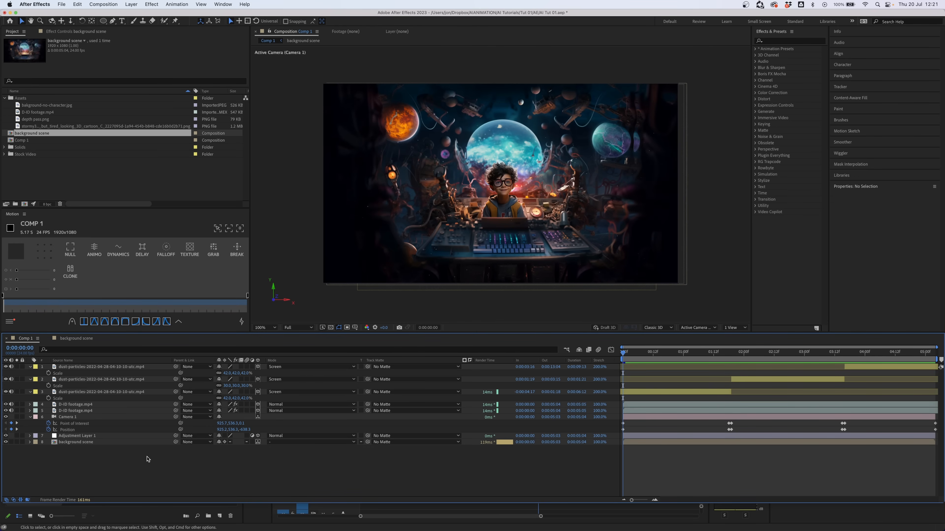
# Step: Duplicate the background scene composition in the project and place the copy beneath the background scene layer in Comp 1
pyautogui.click(50, 157)
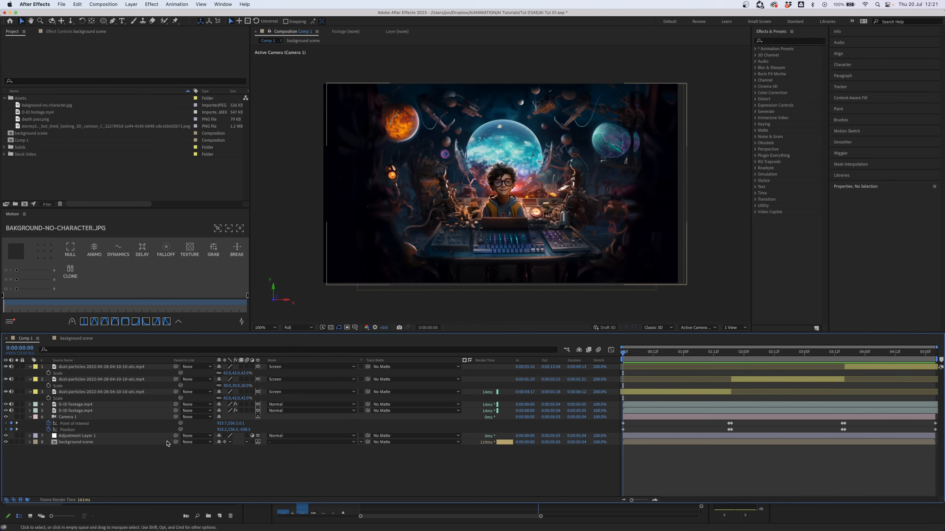
pyautogui.click(42, 135)
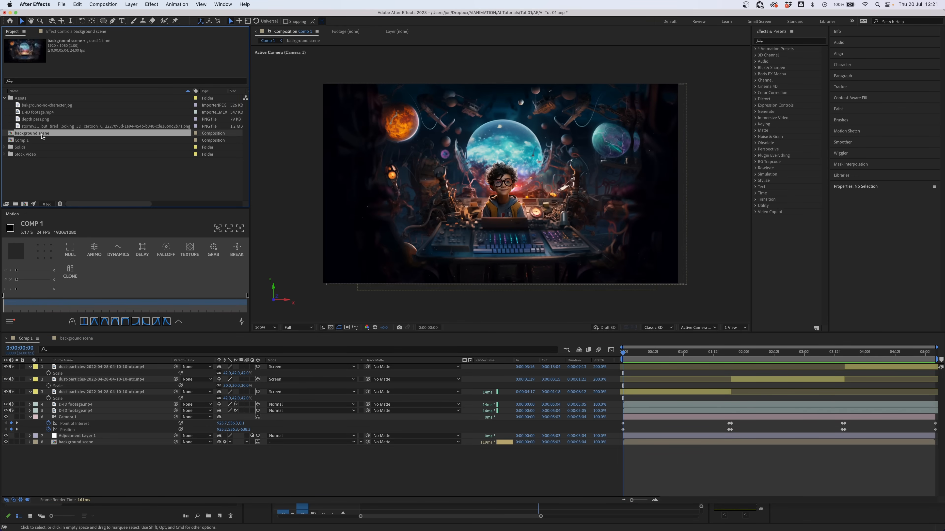
pyautogui.press('super+d')
pyautogui.moveTo(45, 150); pyautogui.dragTo(81, 457)
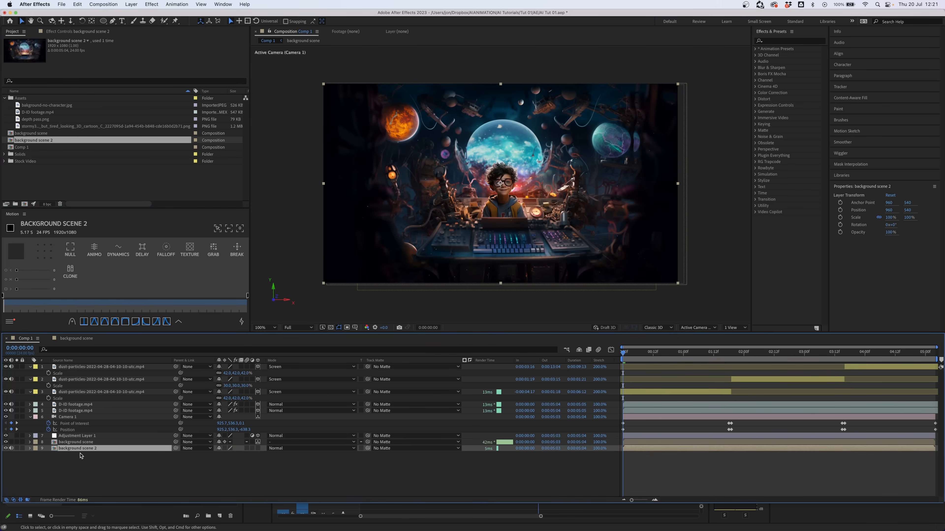
# Step: Rename the duplicated background layer in Comp 1 as Light sample
pyautogui.press('Return')
pyautogui.write('Ligh')
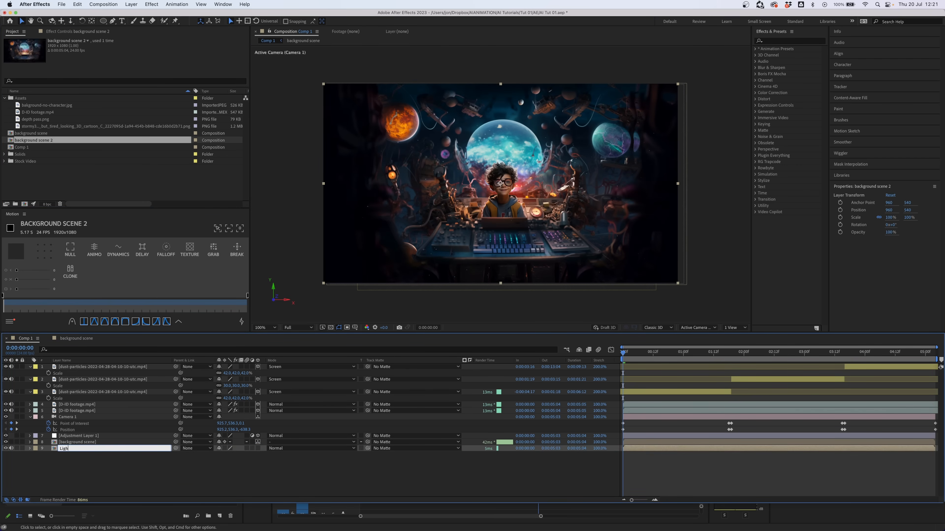
pyautogui.write('t sampl')
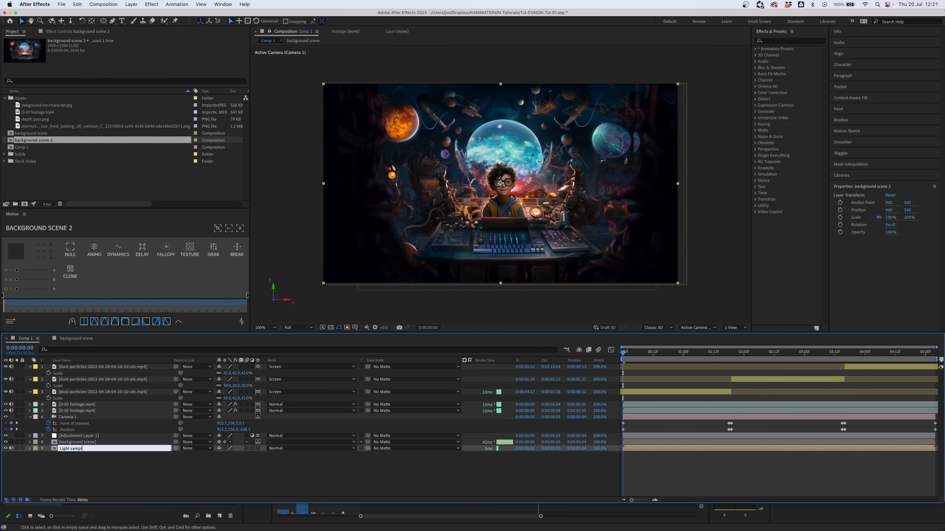
pyautogui.write('e')
pyautogui.press('Return')
# Step: Open the Light sample composition and pre-compose its background image as lighting dots, leaving all attributes in background scene 2
pyautogui.doubleClick(74, 448)
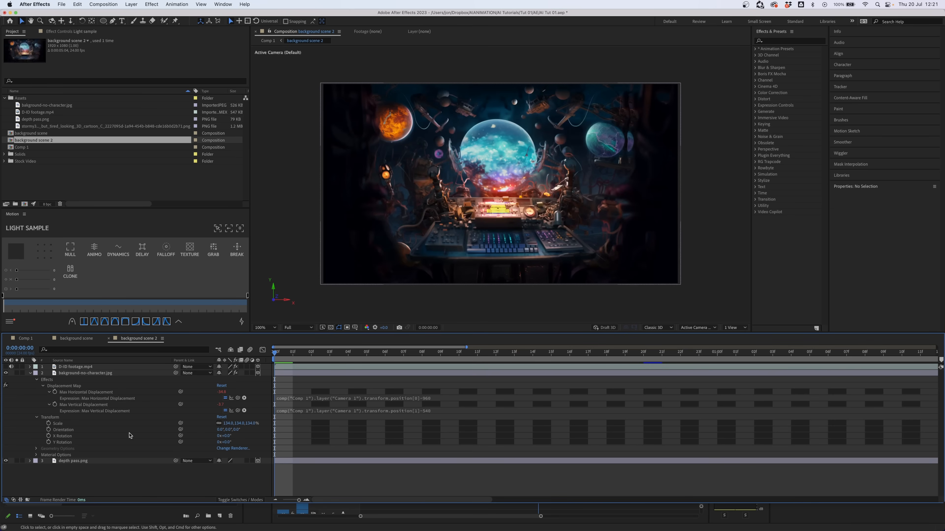
pyautogui.click(30, 374)
pyautogui.click(93, 374)
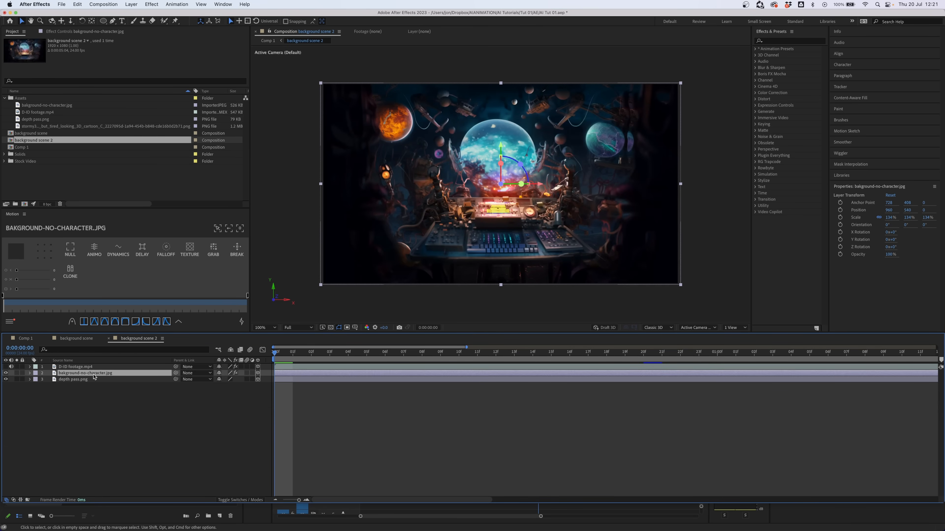
pyautogui.press('super+shift+c')
pyautogui.write('light')
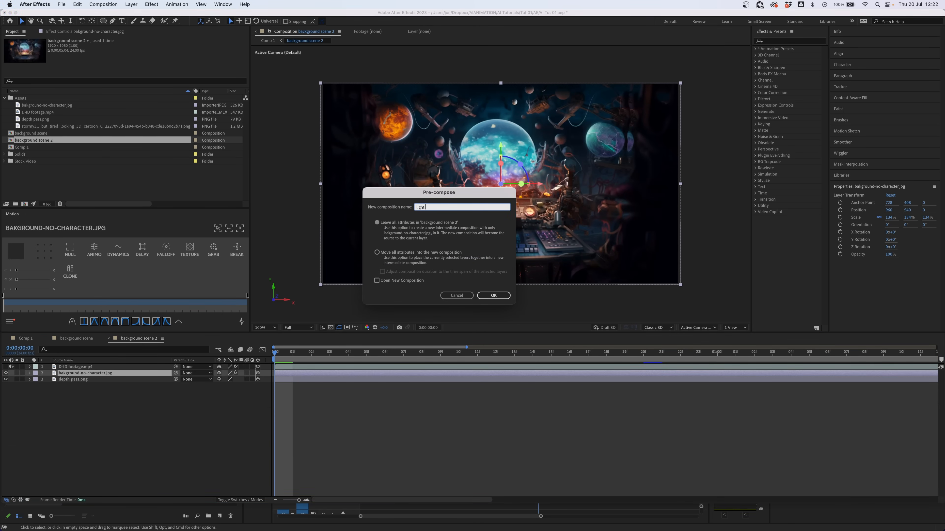
pyautogui.press('Return')
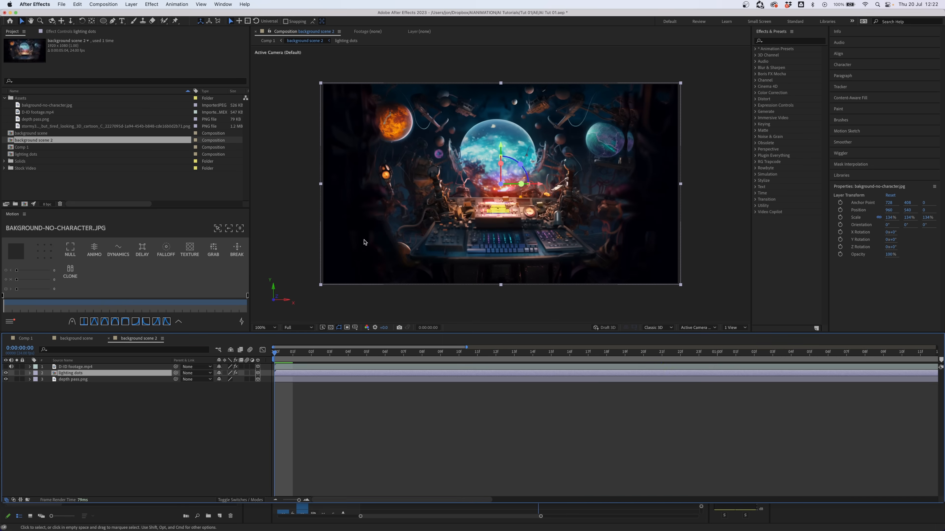
# Step: Compare background scene with background scene 2, and open the lighting dots precomposition inside the duplicate
pyautogui.click(91, 400)
pyautogui.click(85, 342)
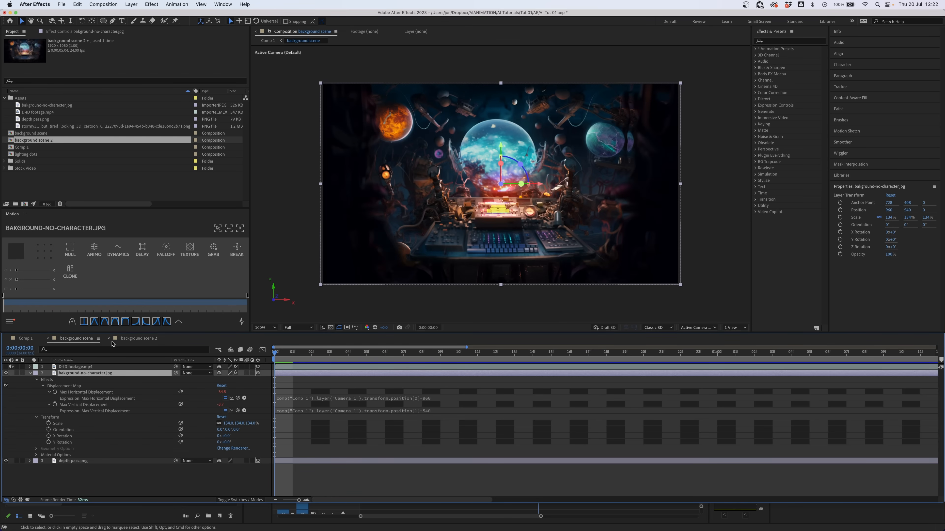
pyautogui.click(130, 342)
pyautogui.click(73, 375)
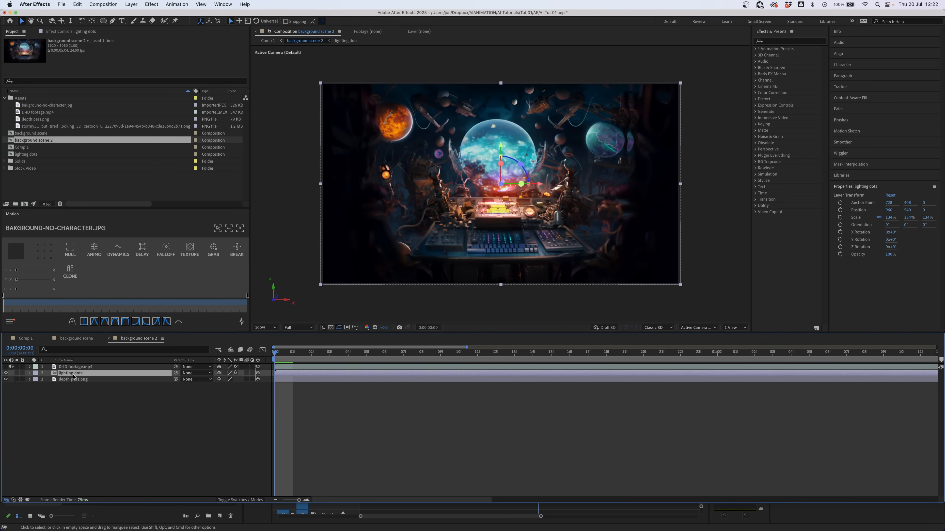
pyautogui.doubleClick(74, 375)
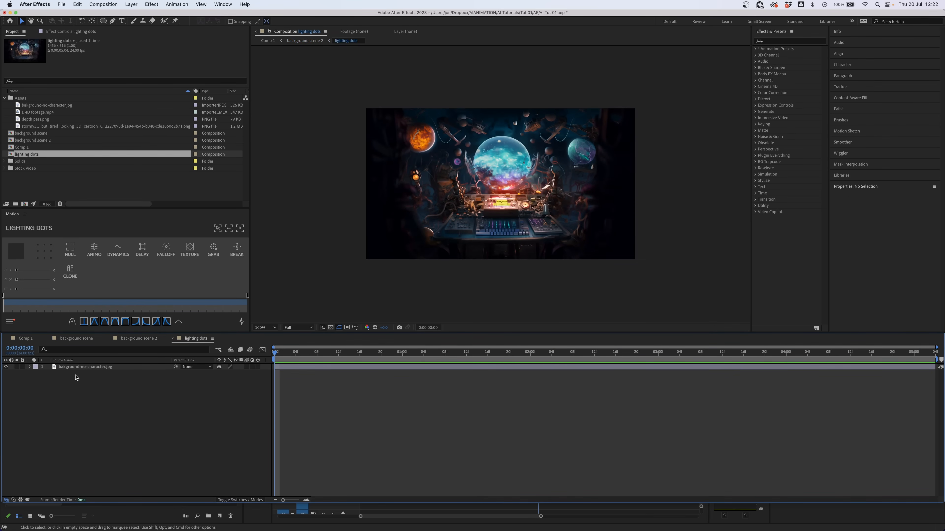
# Step: Turn the background image layer inside lighting dots into a guide layer
pyautogui.click(76, 367)
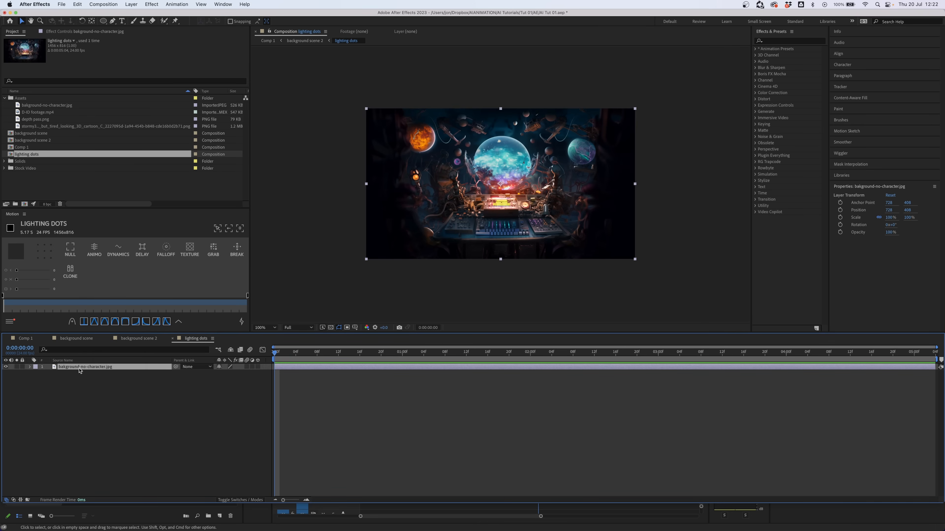
pyautogui.rightClick(79, 368)
pyautogui.click(104, 370)
pyautogui.click(150, 399)
# Step: Draw a tiny white ellipse on a new shape layer at the upper-left edge of the large central planet
pyautogui.click(265, 328)
pyautogui.click(270, 336)
pyautogui.press('q')
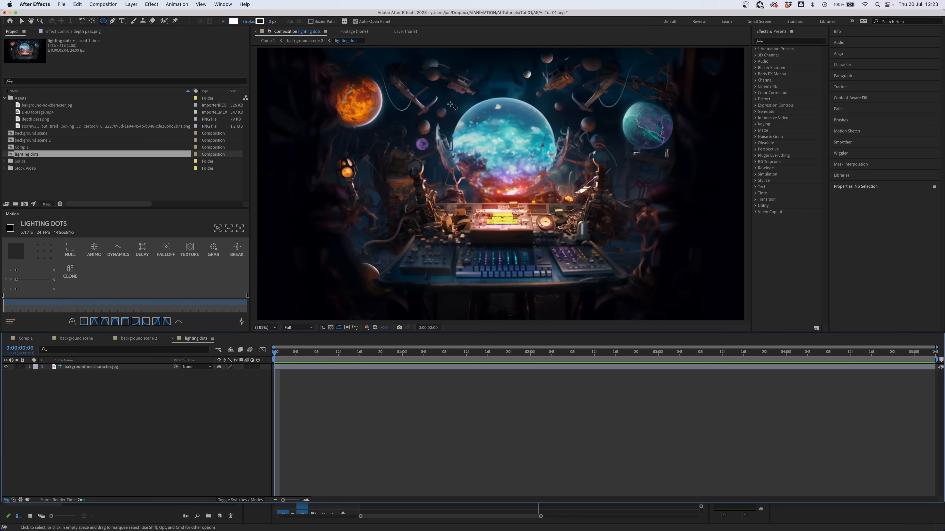
pyautogui.moveTo(451, 104); pyautogui.dragTo(452, 107)
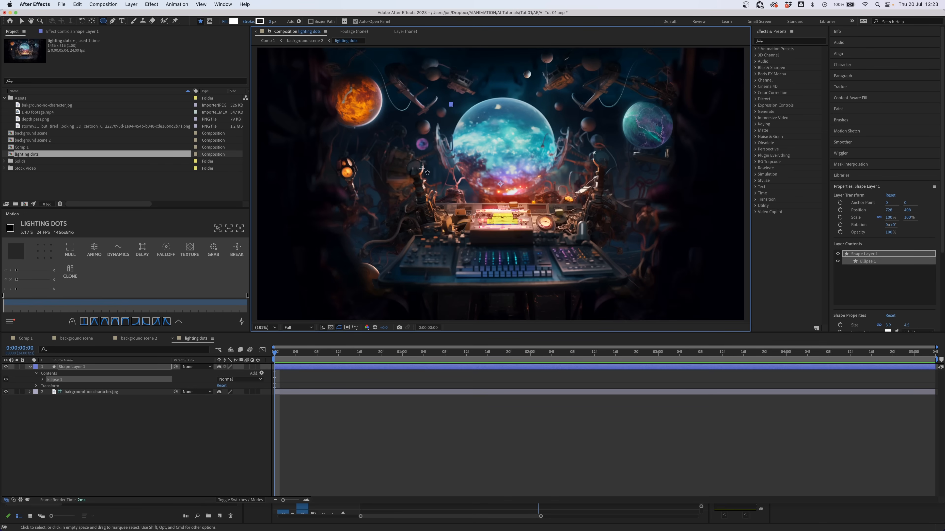
pyautogui.click(97, 428)
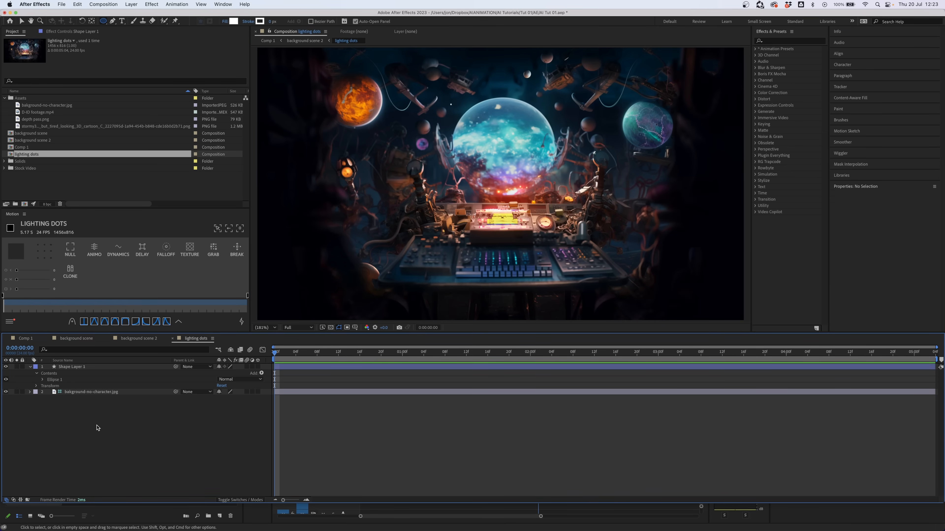
# Step: Add a second dot on its own shape layer and move it down along the central planet's left edge
pyautogui.moveTo(451, 134); pyautogui.dragTo(452, 135)
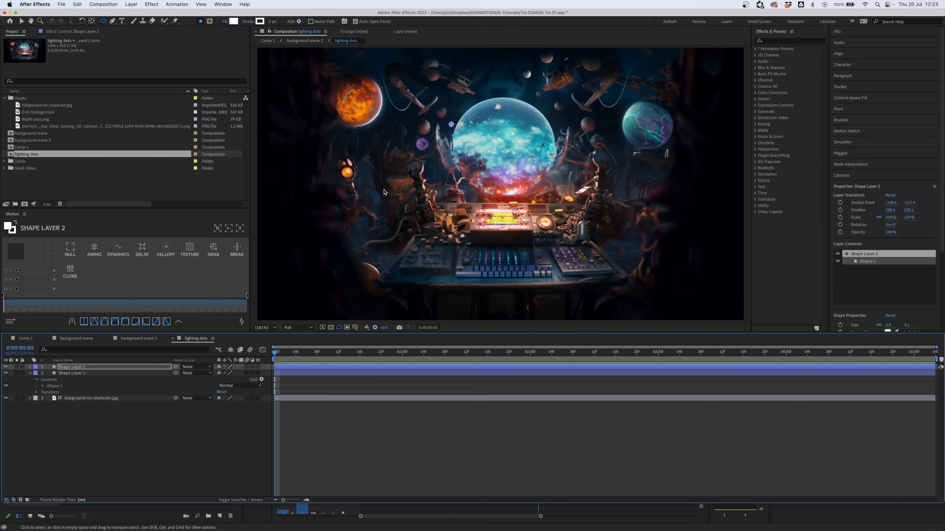
pyautogui.hotkey('shift', 'Left')
pyautogui.hotkey('shift', 'Down')
# Step: Duplicate the second dot and move the copy left and down onto the small glowing orange lamp
pyautogui.press('super+d')
pyautogui.hotkey('shift', 'Left')
pyautogui.hotkey('shift', 'Left')
pyautogui.hotkey('shift', 'Left')
pyautogui.hotkey('shift', 'Left')
pyautogui.hotkey('shift', 'Left')
pyautogui.hotkey('shift', 'Left')
pyautogui.hotkey('shift', 'Left')
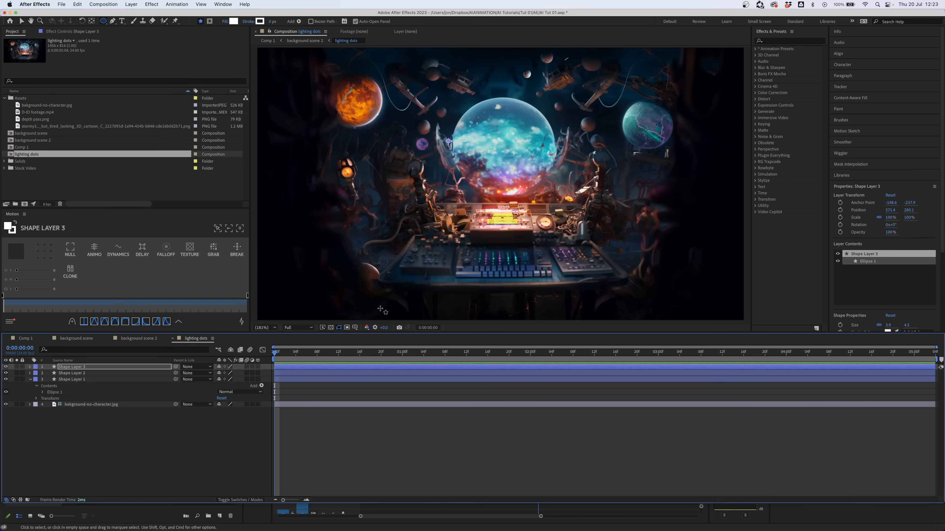
pyautogui.hotkey('shift', 'Left')
pyautogui.hotkey('shift', 'Left')
pyautogui.hotkey('shift', 'Left')
pyautogui.hotkey('shift', 'Left')
pyautogui.hotkey('shift', 'Left')
pyautogui.hotkey('shift', 'Left')
pyautogui.hotkey('shift', 'Left')
pyautogui.hotkey('shift', 'Left')
pyautogui.hotkey('shift', 'Left')
pyautogui.hotkey('shift', 'Left')
pyautogui.hotkey('shift', 'Left')
pyautogui.hotkey('shift', 'Left')
pyautogui.hotkey('shift', 'Left')
pyautogui.hotkey('shift', 'Left')
pyautogui.hotkey('shift', 'Left')
pyautogui.hotkey('shift', 'Left')
pyautogui.hotkey('shift', 'Left')
pyautogui.hotkey('shift', 'Left')
pyautogui.hotkey('shift', 'Left')
pyautogui.hotkey('shift', 'Left')
pyautogui.hotkey('shift', 'Down')
pyautogui.hotkey('shift', 'Down')
pyautogui.hotkey('shift', 'Down')
pyautogui.hotkey('shift', 'Down')
pyautogui.hotkey('shift', 'Down')
pyautogui.hotkey('shift', 'Down')
pyautogui.hotkey('shift', 'Down')
pyautogui.hotkey('shift', 'Down')
pyautogui.hotkey('shift', 'Left')
pyautogui.hotkey('shift', 'Left')
# Step: Set the fill colour of the dot on the orange lamp to a golden orange
pyautogui.click(235, 21)
pyautogui.moveTo(353, 214); pyautogui.dragTo(353, 206)
pyautogui.click(326, 164)
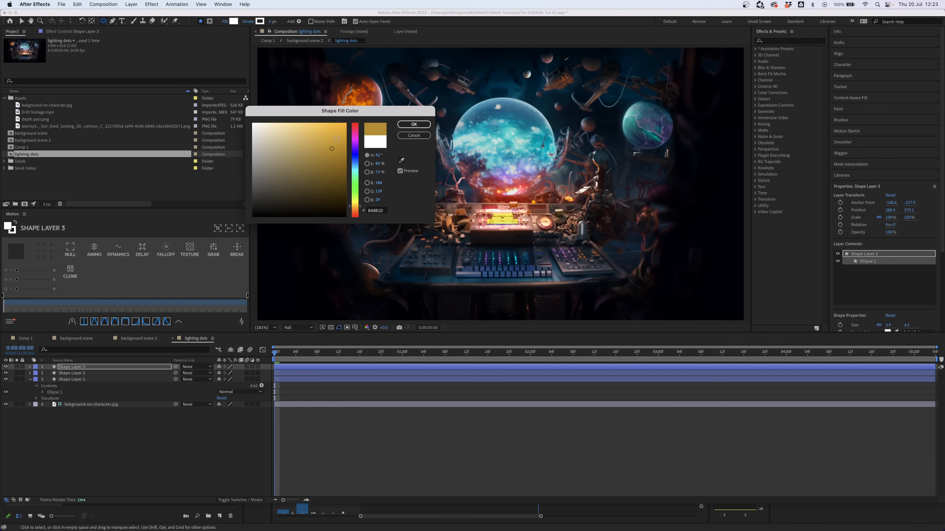
pyautogui.press('Return')
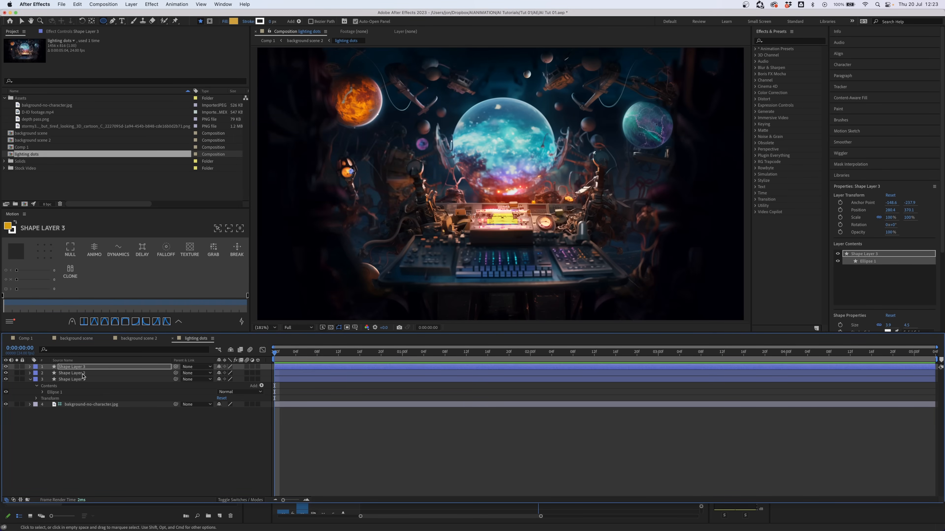
# Step: Set the fill colour of the dot at the central planet's left edge to a bright cyan-blue
pyautogui.click(84, 373)
pyautogui.click(235, 22)
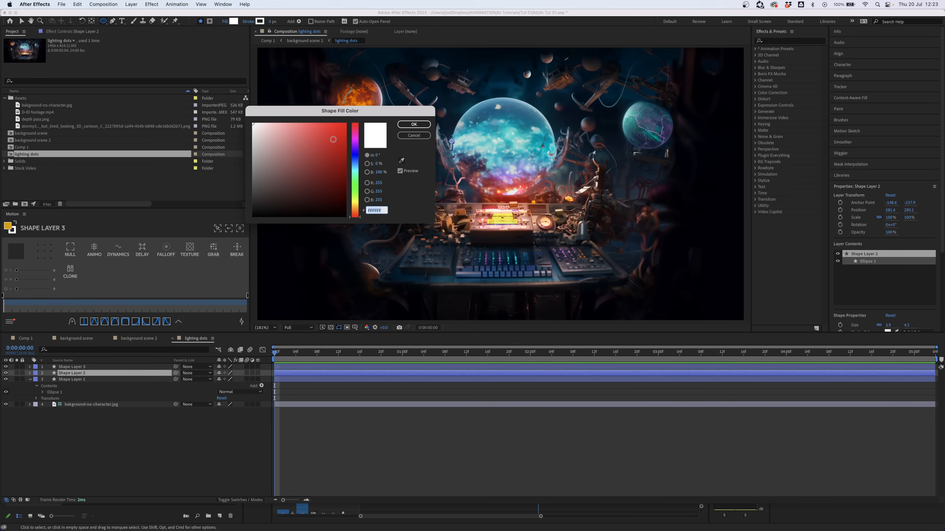
pyautogui.click(358, 171)
pyautogui.click(322, 124)
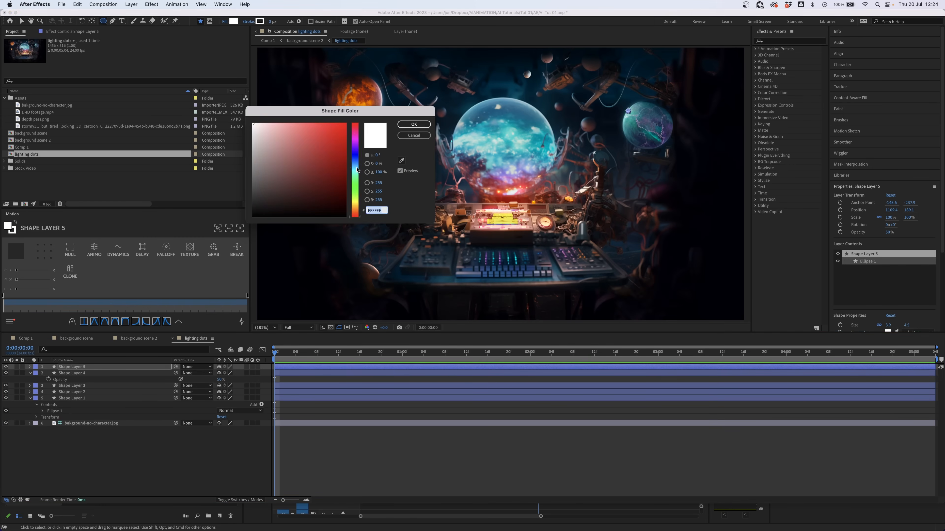
# Step: Set the fill of the Shape Layer 5 dot on the right-hand planet to light lilac E8BEFF and deselect it
pyautogui.click(354, 123)
pyautogui.click(260, 111)
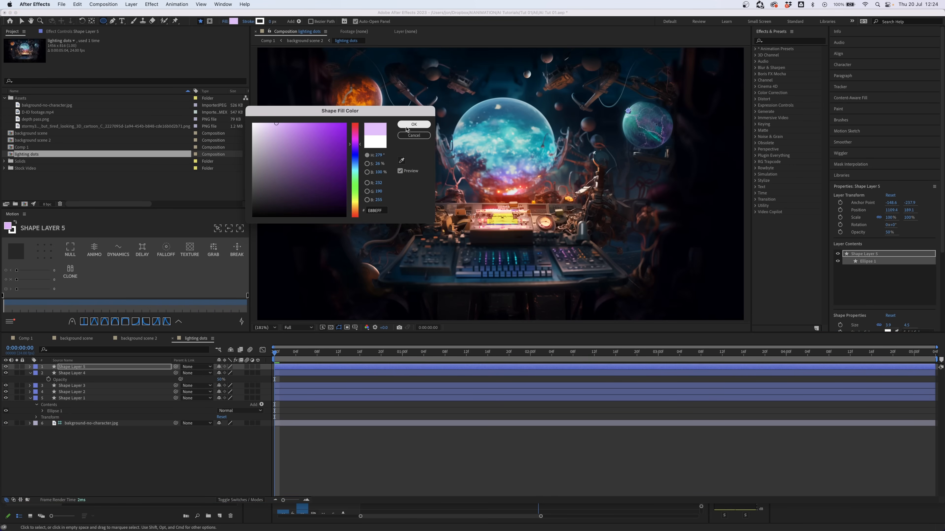
pyautogui.click(415, 129)
pyautogui.click(458, 454)
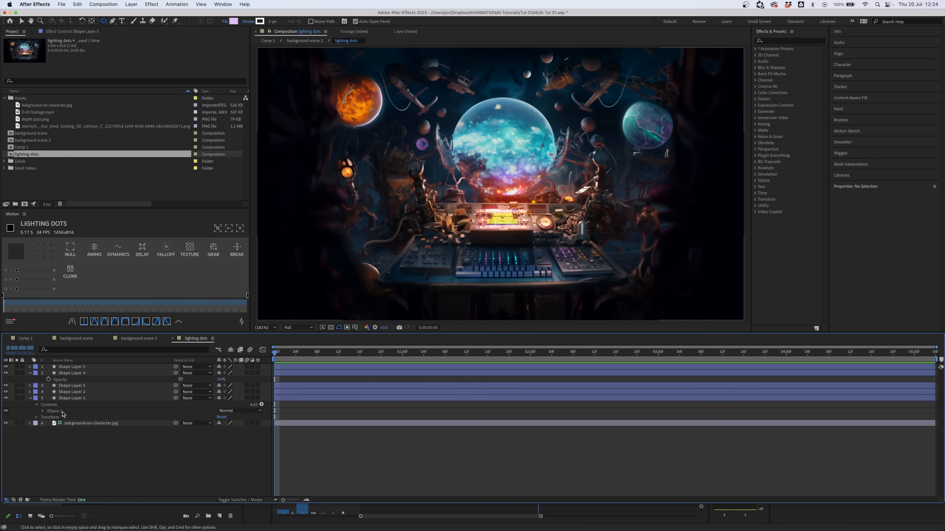
# Step: Hide the background image to inspect the coloured dots on plain black, and show it again
pyautogui.click(6, 424)
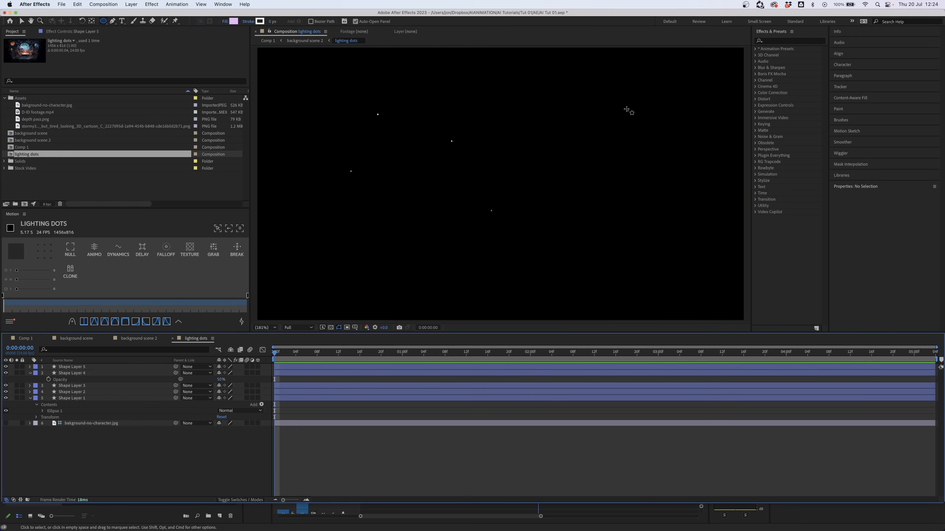
pyautogui.click(73, 368)
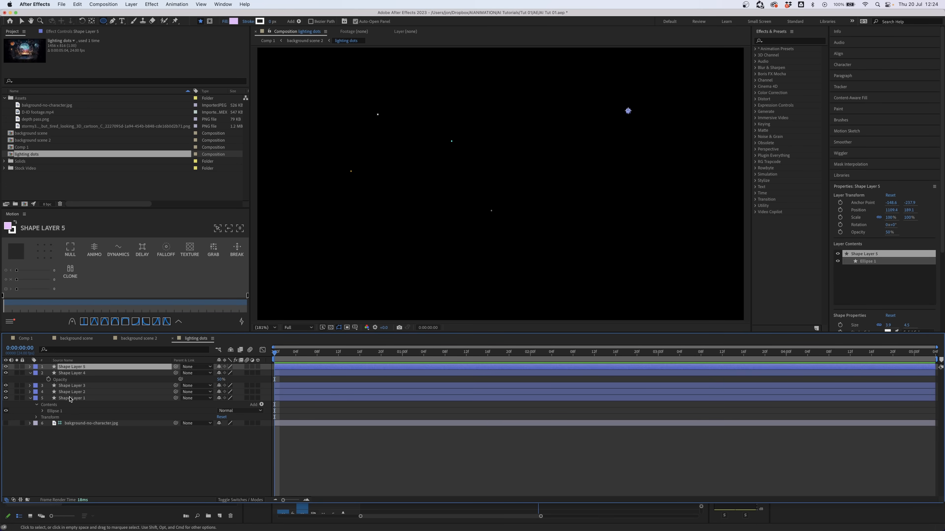
pyautogui.click(16, 428)
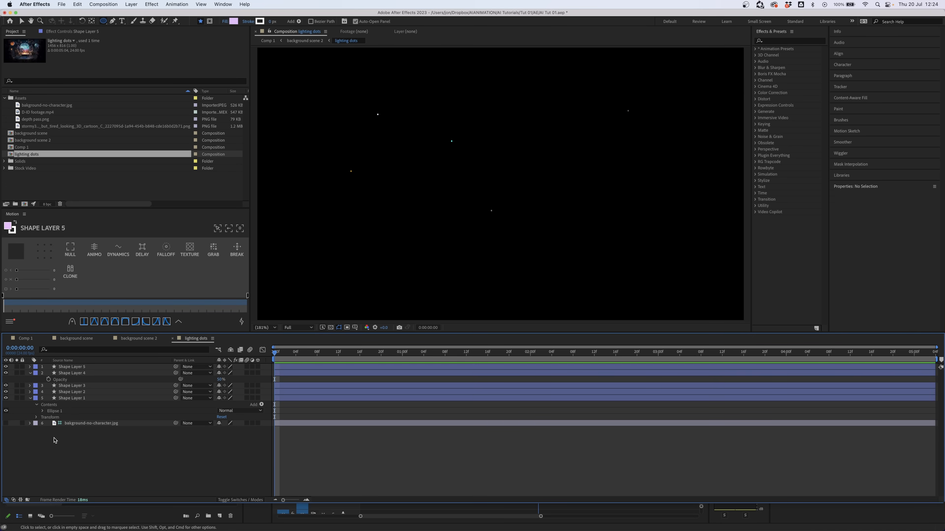
pyautogui.click(6, 423)
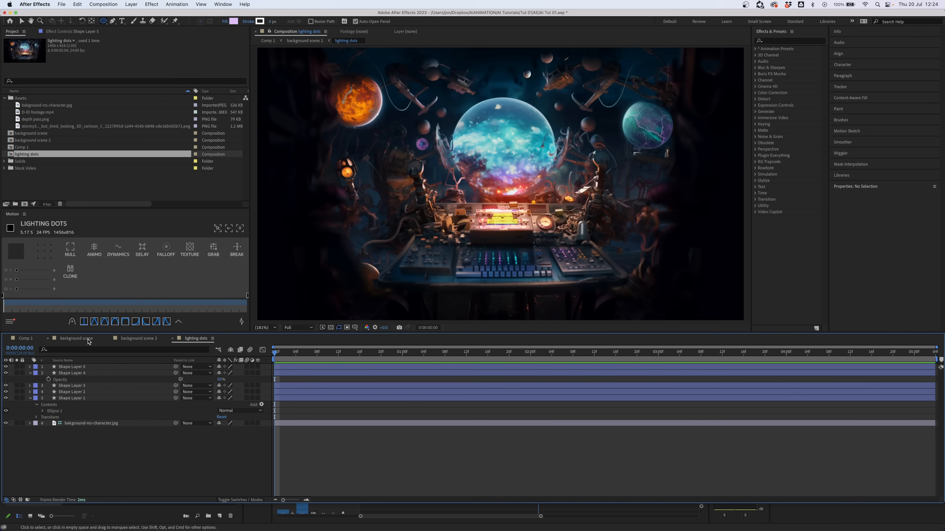
# Step: Return to Comp 1 and create a white 1920 x 1080 solid named Lens Flare
pyautogui.click(26, 339)
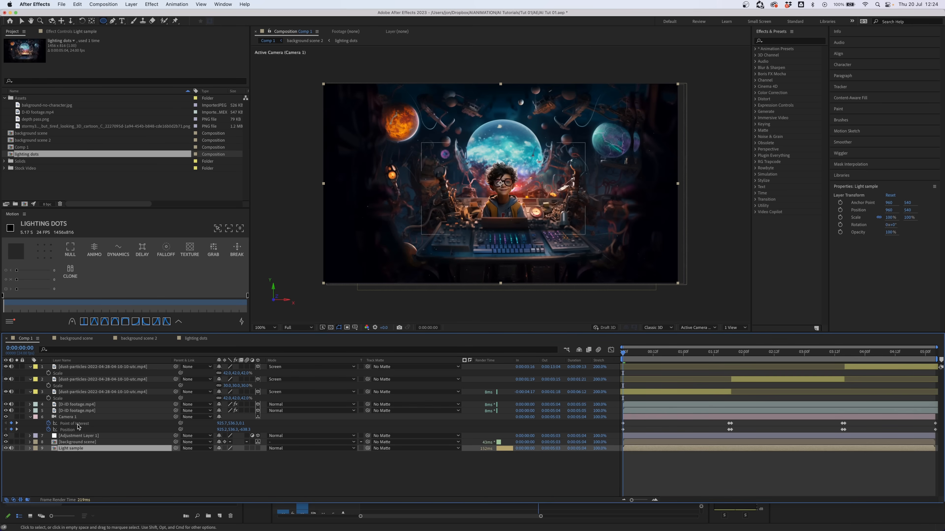
pyautogui.click(108, 319)
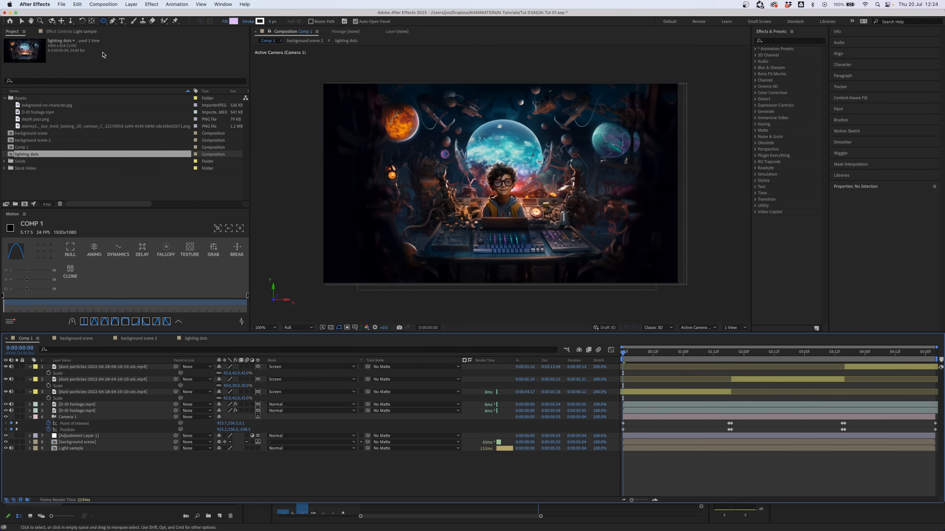
pyautogui.click(131, 4)
pyautogui.moveTo(156, 15)
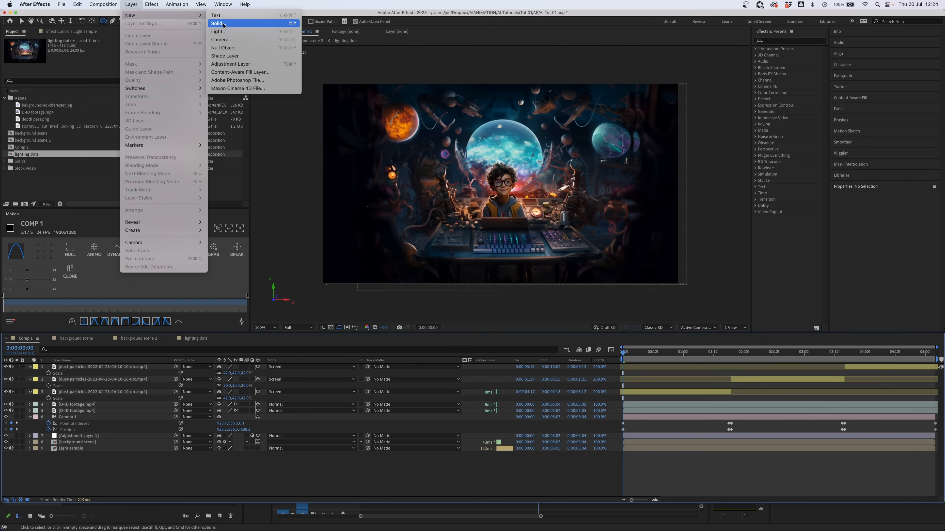
pyautogui.click(219, 23)
pyautogui.write('Len')
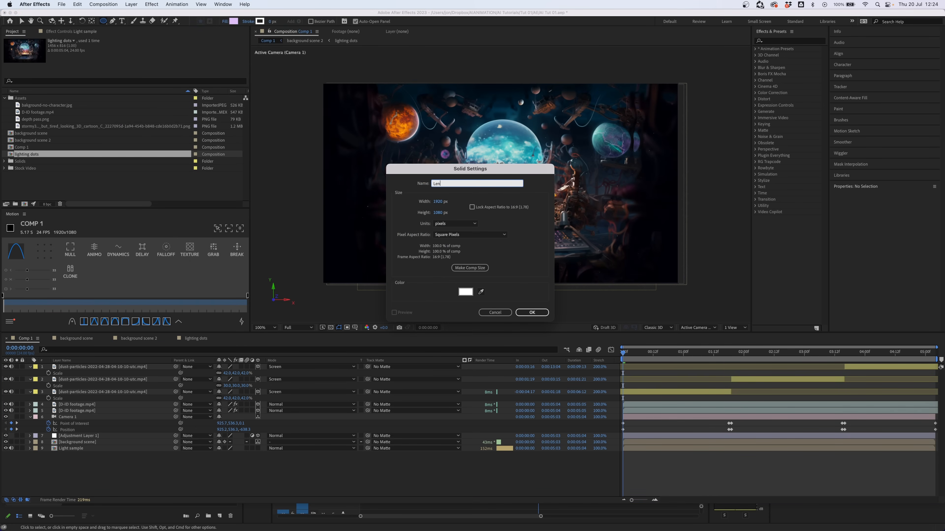
pyautogui.write('s Flare')
pyautogui.press('Return')
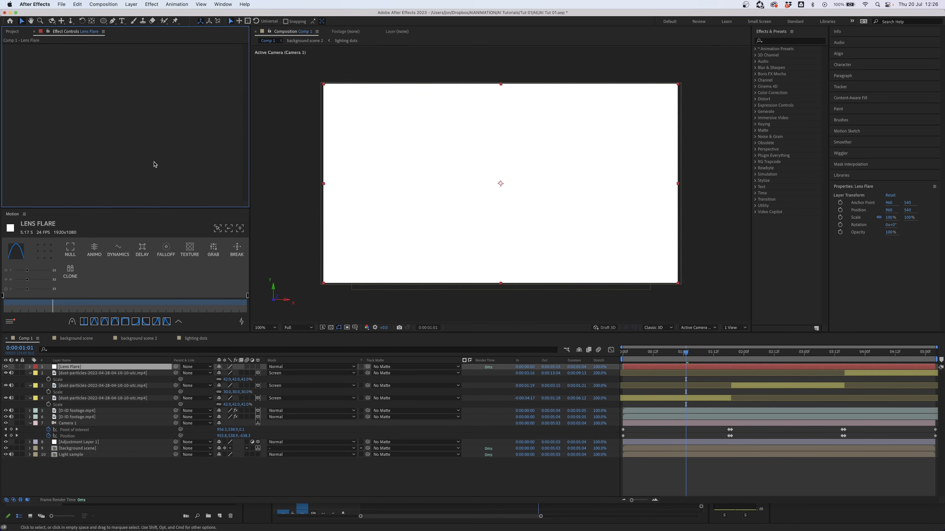
# Step: Apply the Video Copilot Optical Flares effect to the Lens Flare solid
pyautogui.rightClick(144, 141)
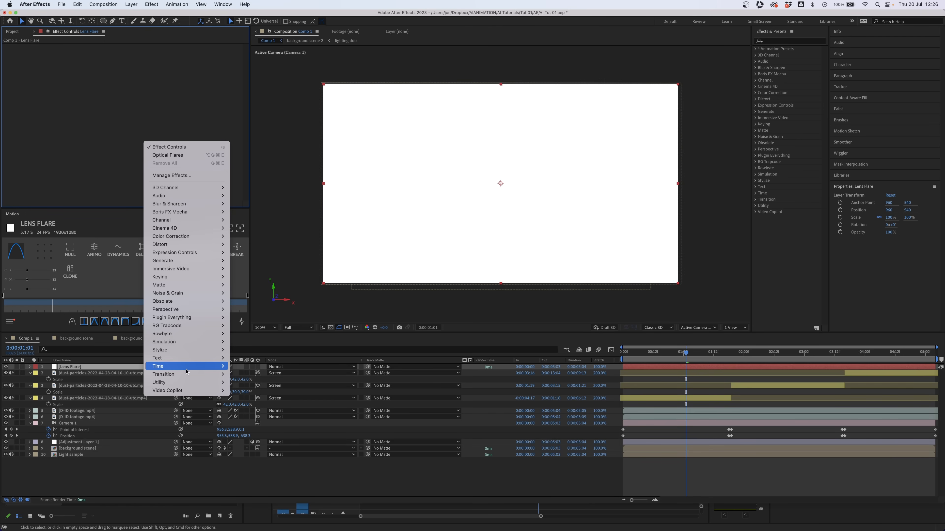
pyautogui.moveTo(195, 390)
pyautogui.click(246, 391)
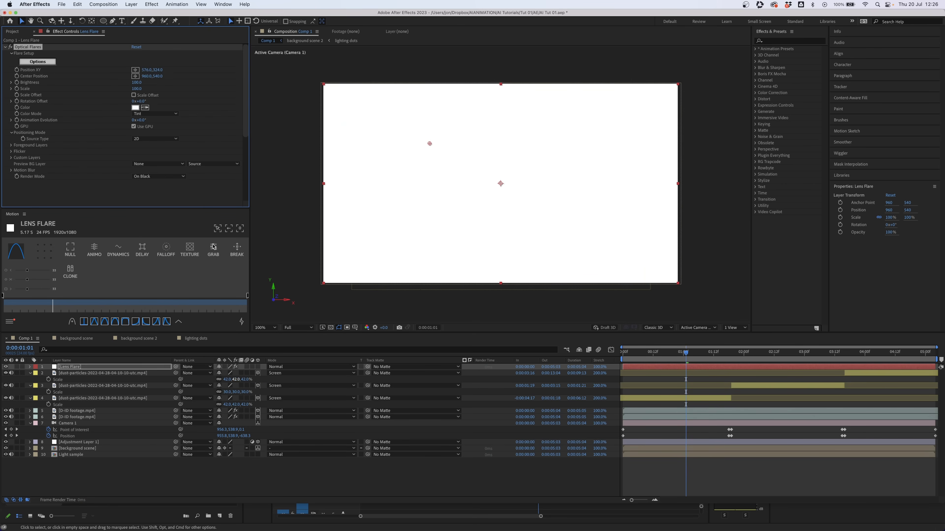
# Step: Set the Optical Flares source type to Luminance with the Light sample layer as its source
pyautogui.click(141, 139)
pyautogui.click(156, 180)
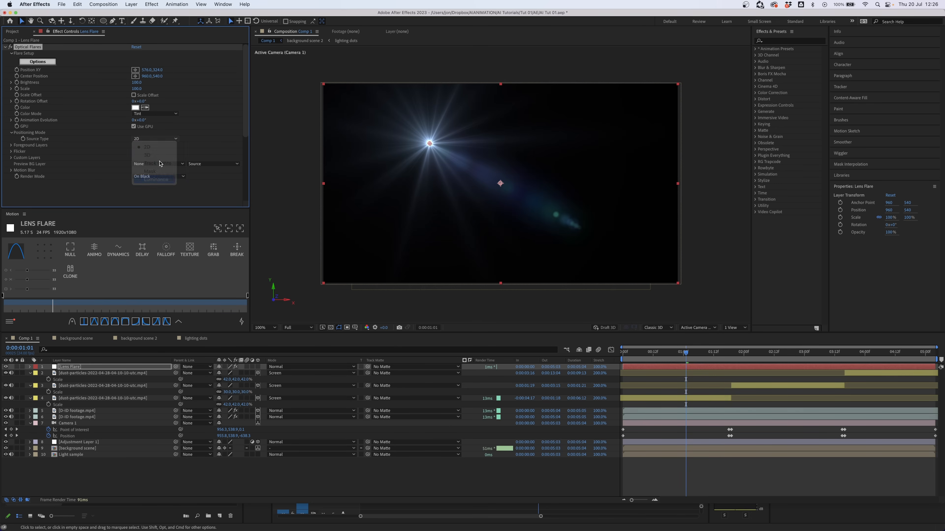
pyautogui.click(148, 145)
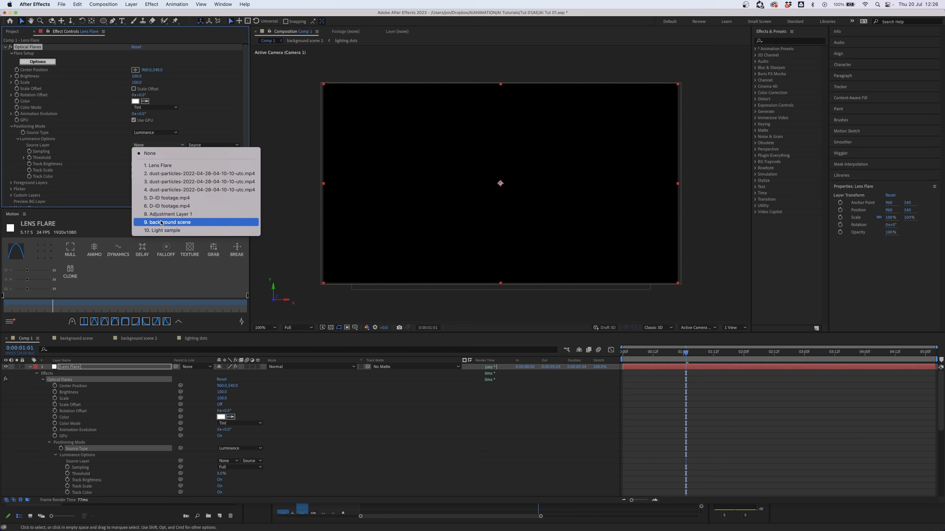
pyautogui.click(166, 231)
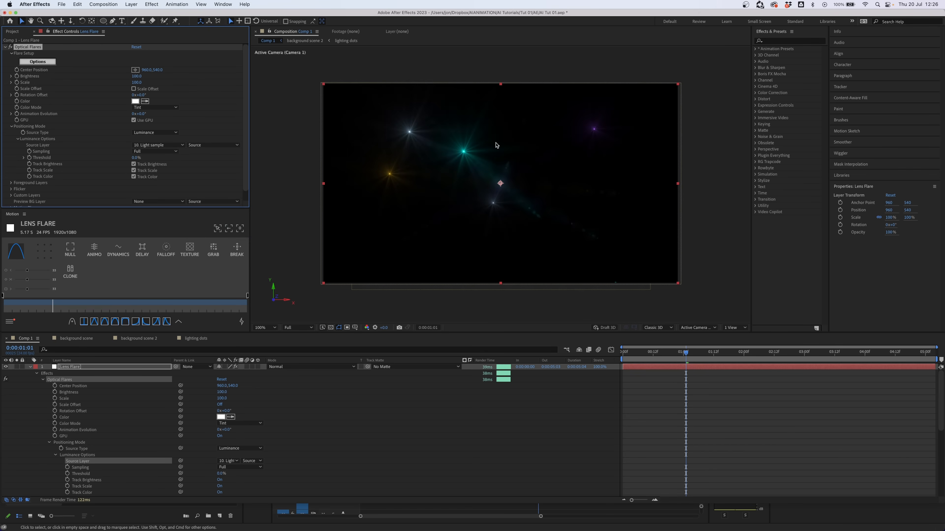
# Step: Raise the brightness of the optical flares to 160 and their scale to 150
pyautogui.click(138, 77)
pyautogui.write('180')
pyautogui.press('Return')
pyautogui.moveTo(141, 76); pyautogui.dragTo(139, 83)
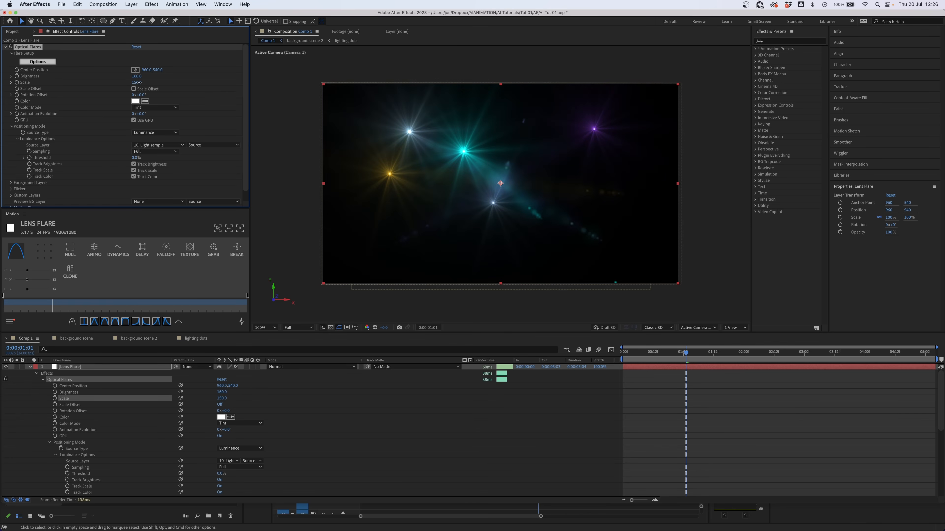
# Step: Move the flares' center position to the lower part of the frame's left edge, about 6, 818
pyautogui.click(135, 70)
pyautogui.click(575, 129)
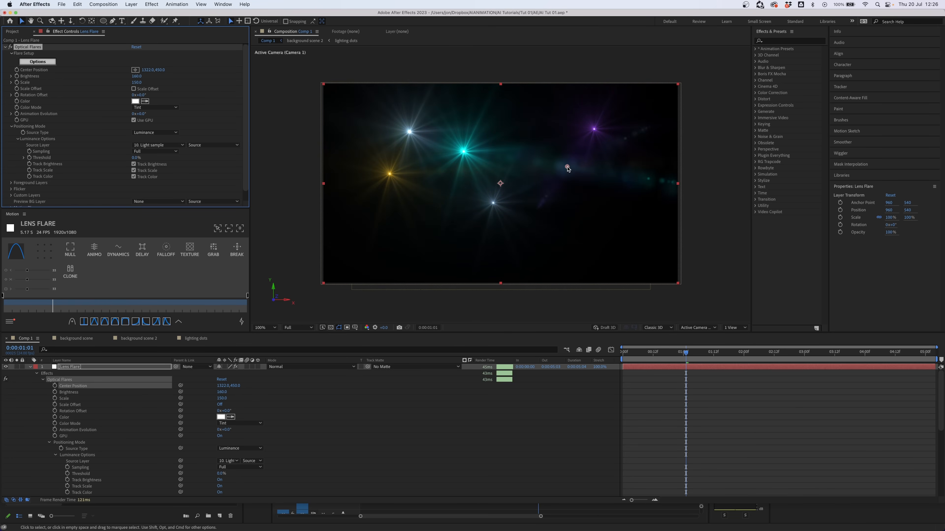
pyautogui.moveTo(576, 128); pyautogui.dragTo(338, 205)
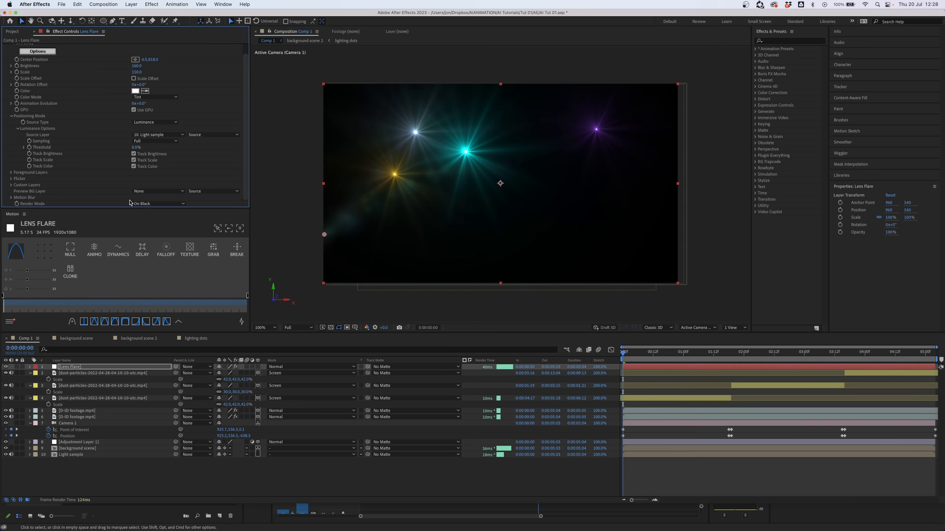
# Step: Set the flare's render mode to On Transparent and scrub through the first second of the animation
pyautogui.click(152, 204)
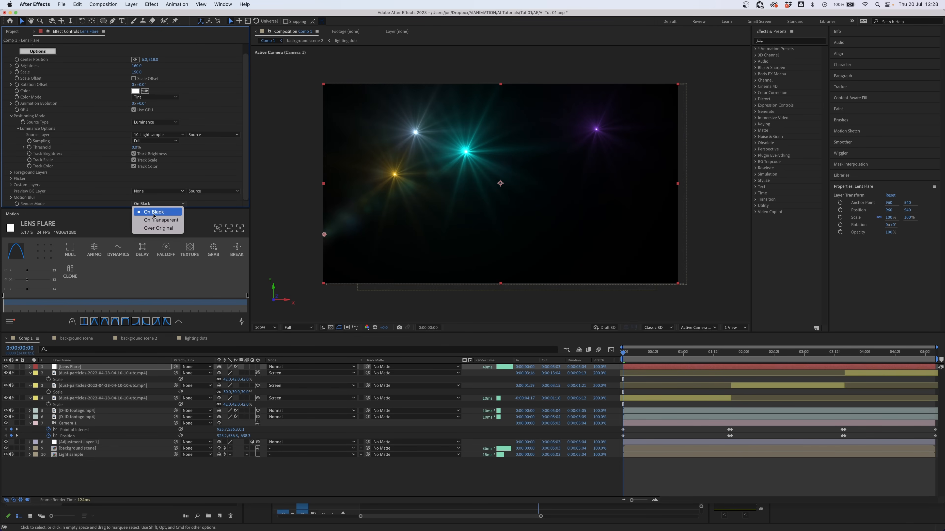
pyautogui.click(154, 220)
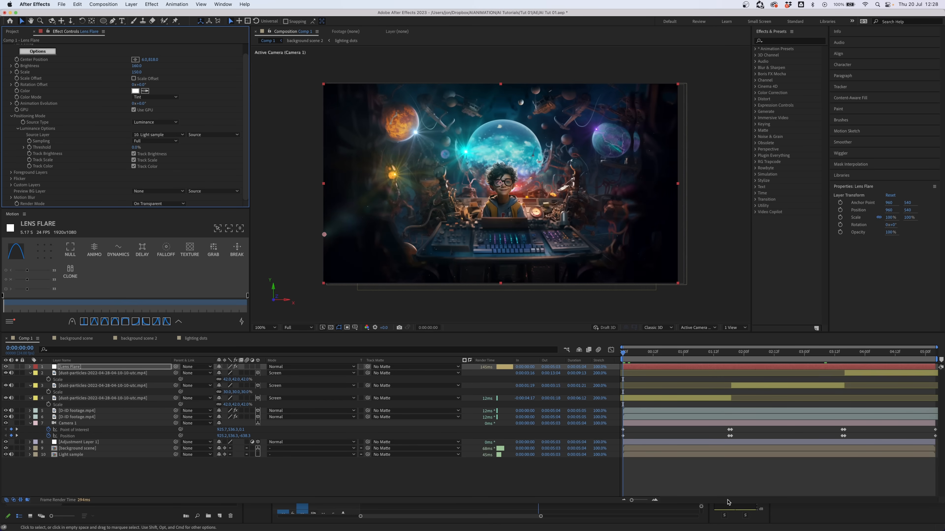
pyautogui.click(246, 472)
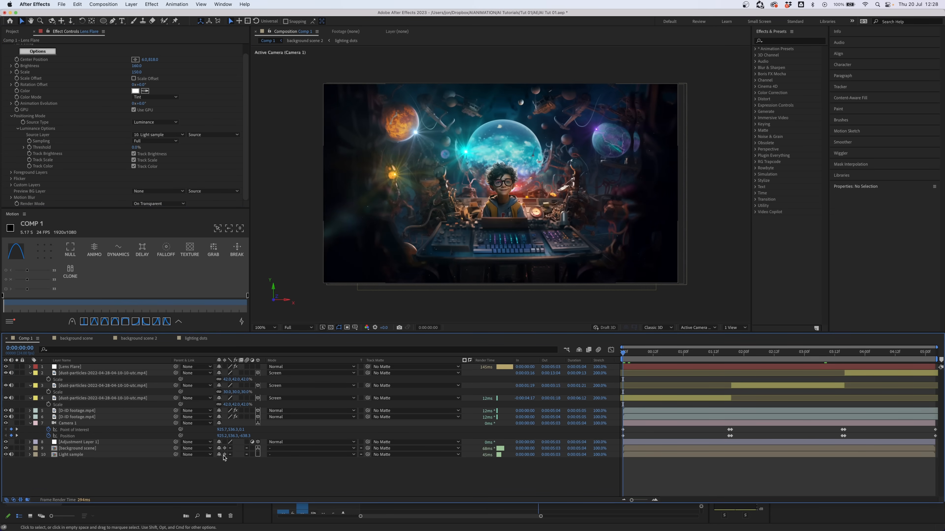
pyautogui.click(633, 353)
pyautogui.moveTo(636, 353); pyautogui.dragTo(689, 356)
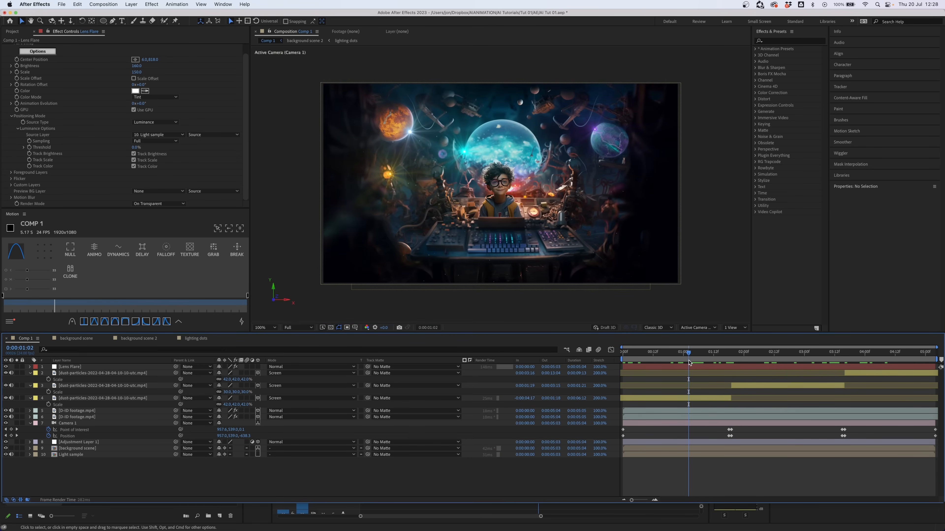
# Step: Set the lens flare's flicker speed to 13
pyautogui.click(11, 179)
pyautogui.moveTo(134, 185); pyautogui.dragTo(172, 187)
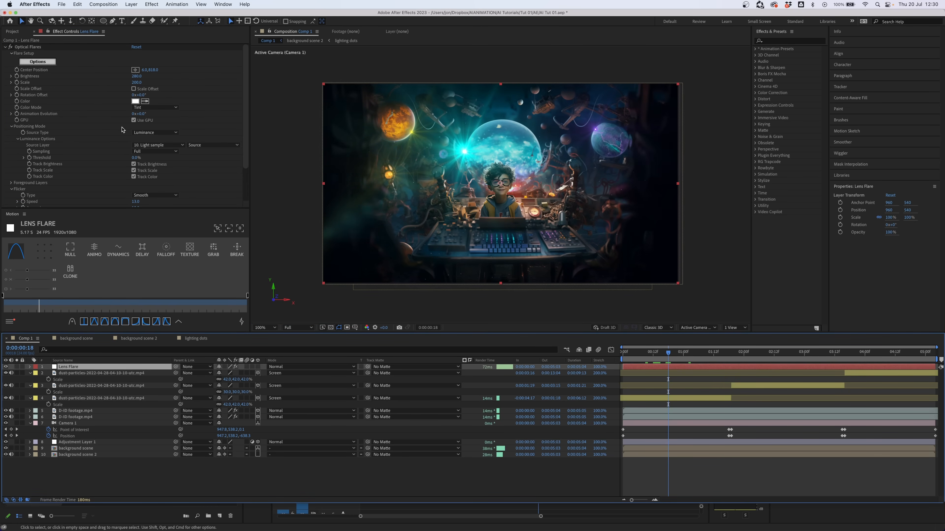
# Step: Review the dots' opacities in the lighting dots composition and return to the first frame of Comp 1
pyautogui.click(196, 338)
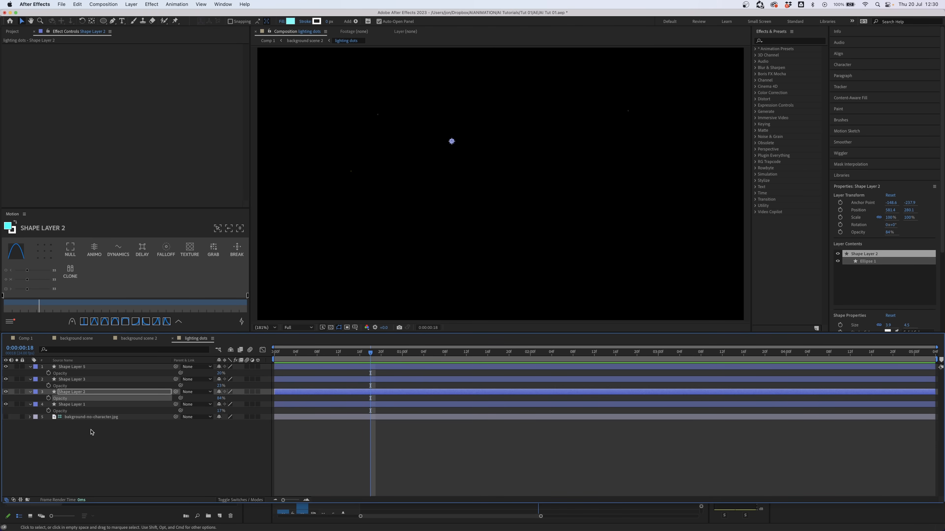
pyautogui.click(25, 339)
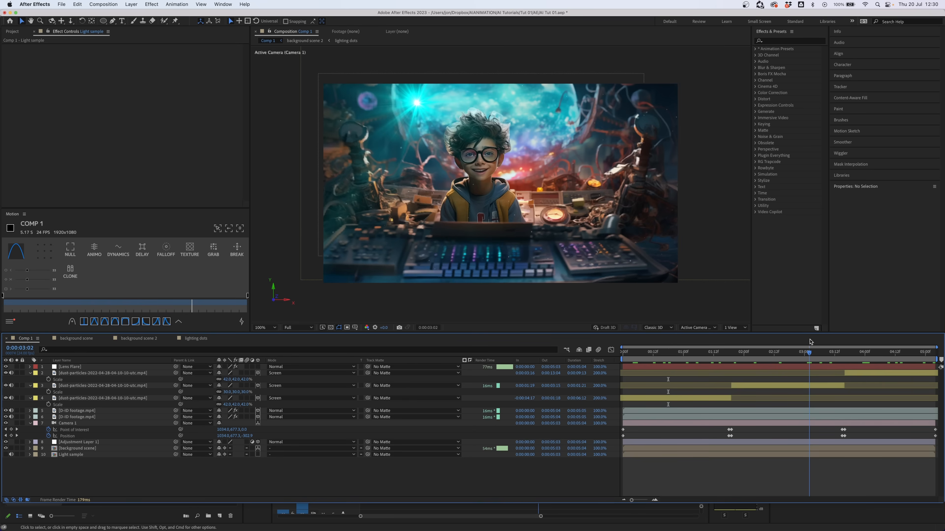
pyautogui.press('Home')
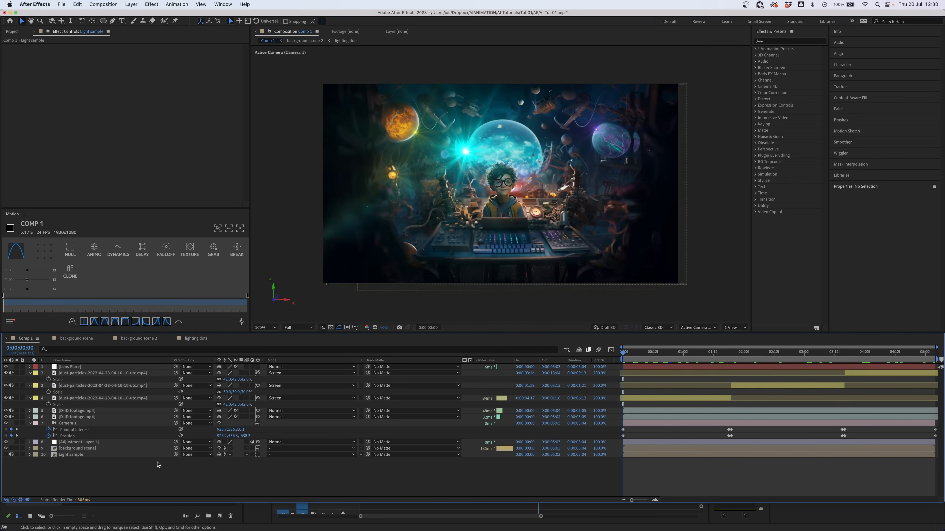
# Step: Create a 1920 x 1080 solid in Comp 1 with the colour black 000000
pyautogui.press('cmd+y')
pyautogui.click(465, 292)
pyautogui.click(312, 259)
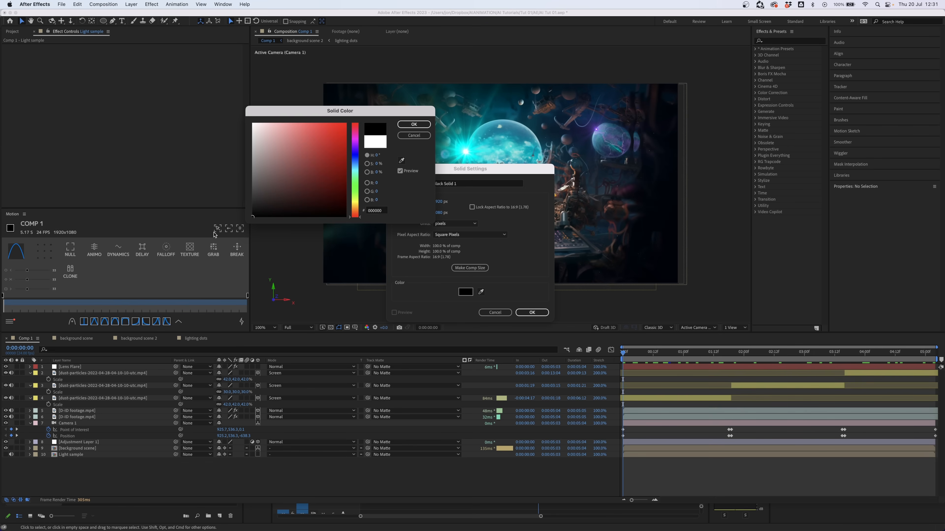
pyautogui.press('Return')
pyautogui.press('Return')
# Step: Add a full-frame rounded rectangle mask to the black solid and feather it by 195 pixels
pyautogui.click(105, 22)
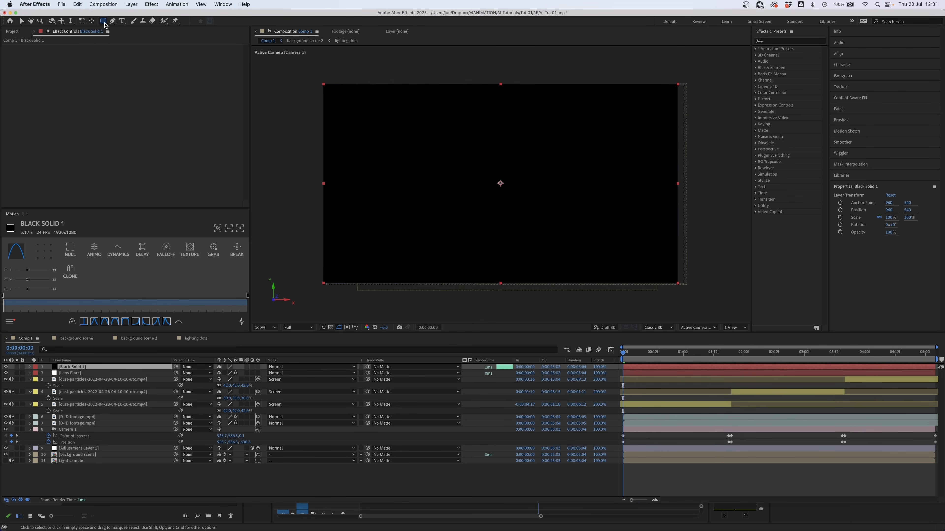
pyautogui.press('v')
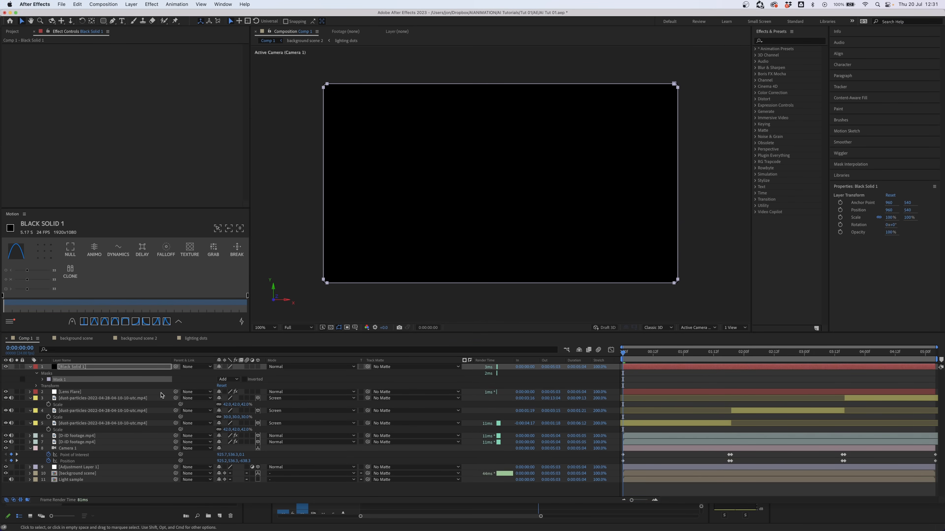
pyautogui.press('m')
pyautogui.press('m')
pyautogui.moveTo(225, 386); pyautogui.dragTo(298, 386)
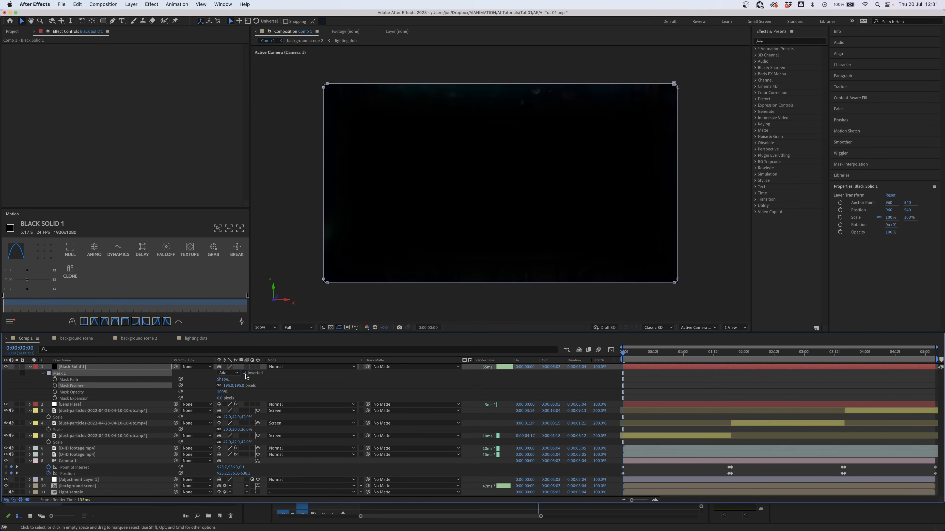
# Step: Invert the black solid's mask and set its expansion to -35 pixels to form a vignette
pyautogui.click(245, 374)
pyautogui.moveTo(221, 399); pyautogui.dragTo(207, 399)
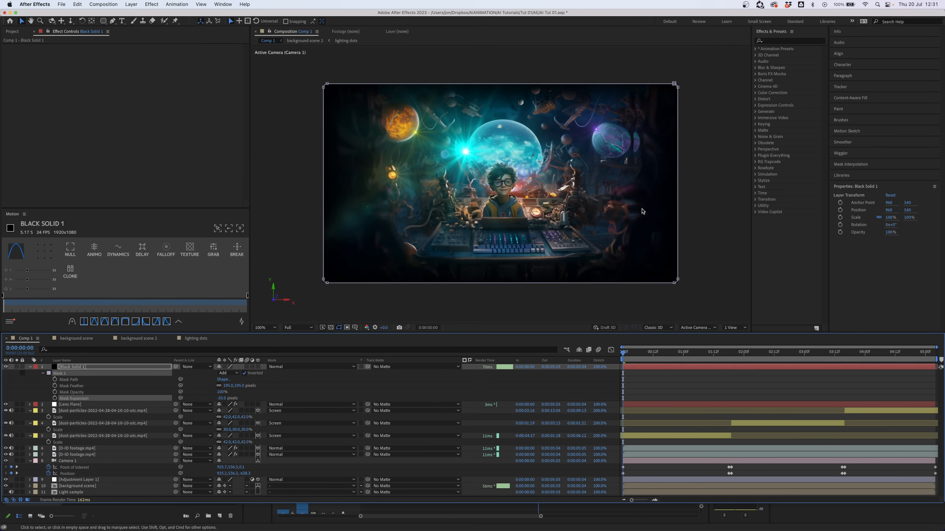
pyautogui.click(676, 375)
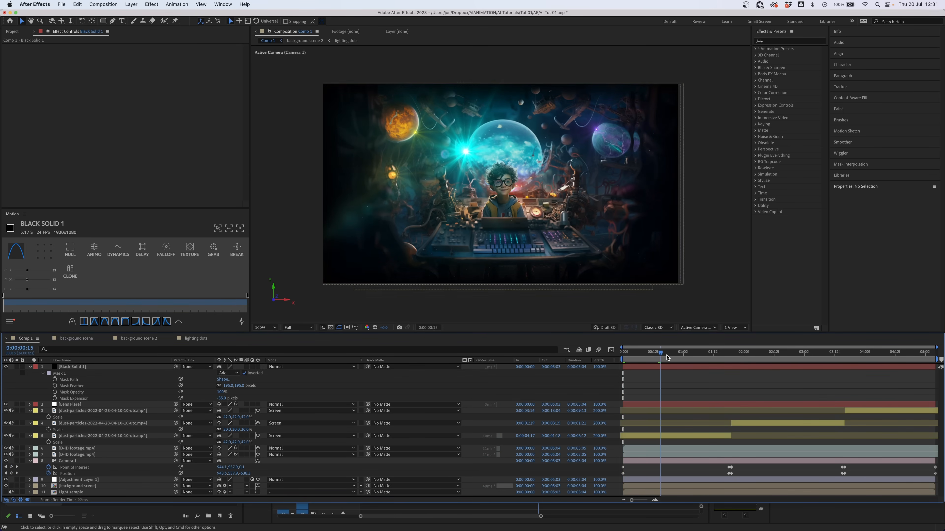
# Step: Add an adjustment layer named Colour Grade above all other layers in Comp 1
pyautogui.rightClick(29, 390)
pyautogui.moveTo(74, 394)
pyautogui.click(139, 454)
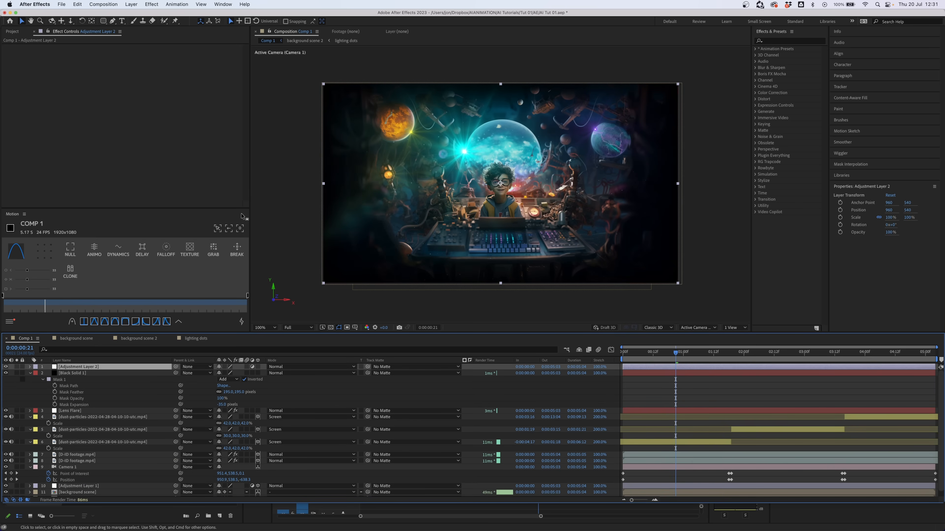
pyautogui.rightClick(91, 90)
pyautogui.moveTo(125, 184)
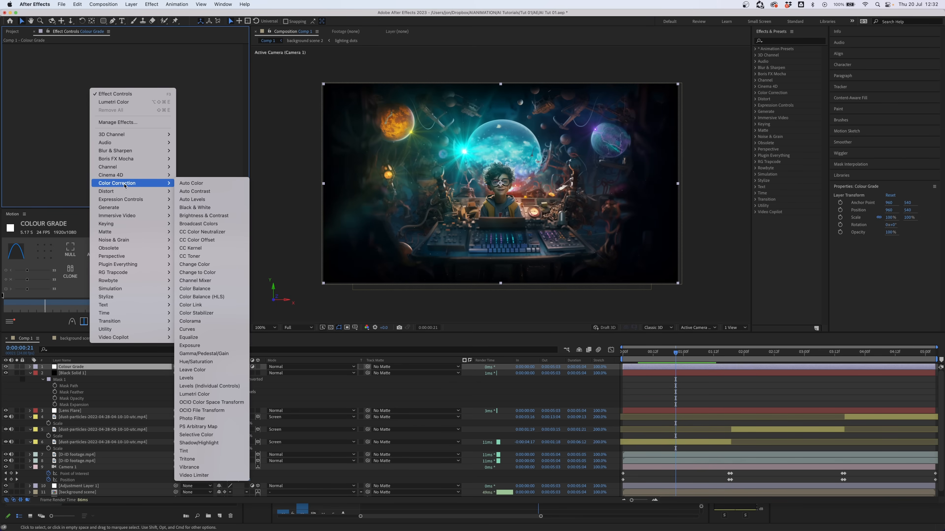
pyautogui.click(85, 130)
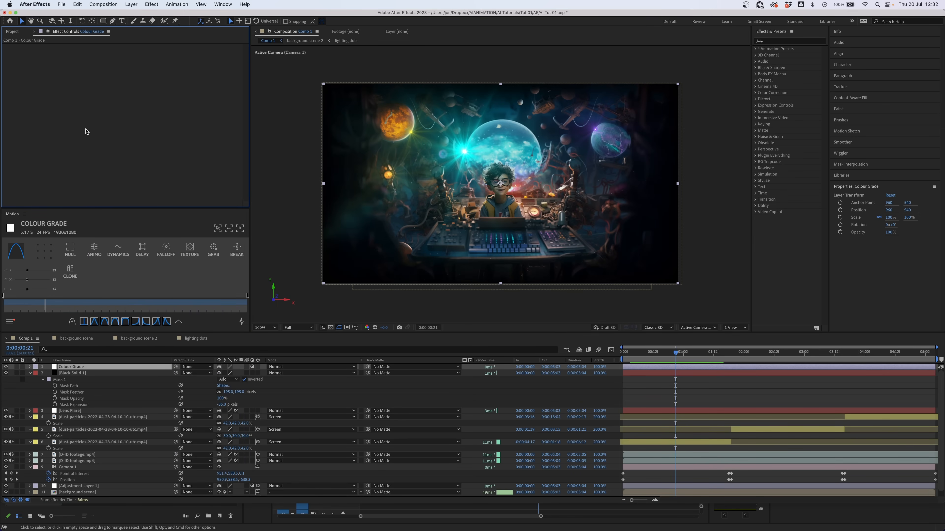
# Step: Apply the Lumetri Color effect to the Colour Grade layer and set its basic contrast to 1.0
pyautogui.rightClick(112, 120)
pyautogui.moveTo(156, 215)
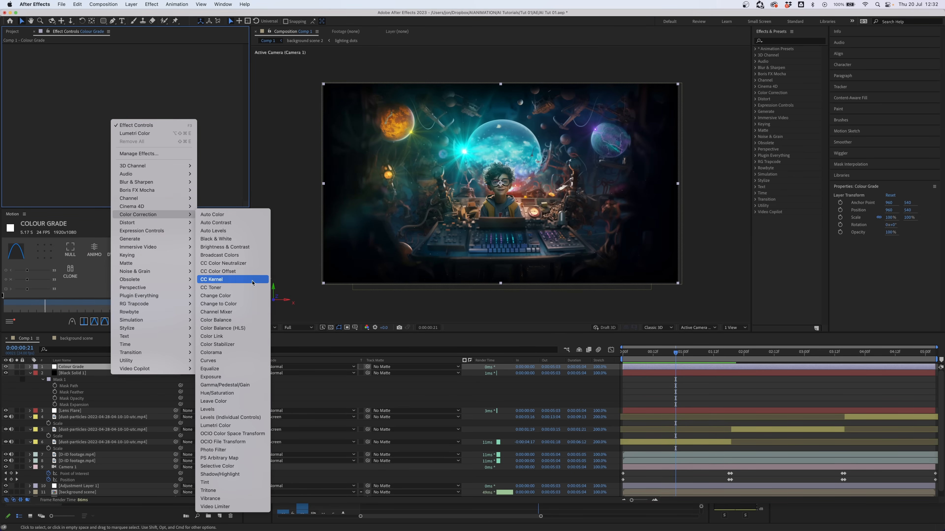
pyautogui.click(229, 428)
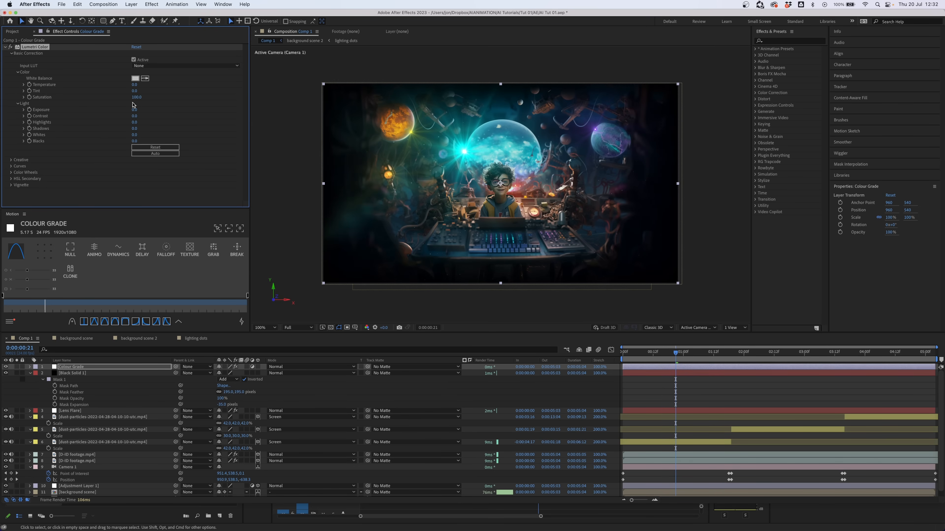
pyautogui.moveTo(135, 111); pyautogui.dragTo(135, 116)
# Step: Give the Lumetri Color effect the creative look Fuji F125 Kodak 2393 (by Adobe) and lower the look's intensity
pyautogui.click(11, 160)
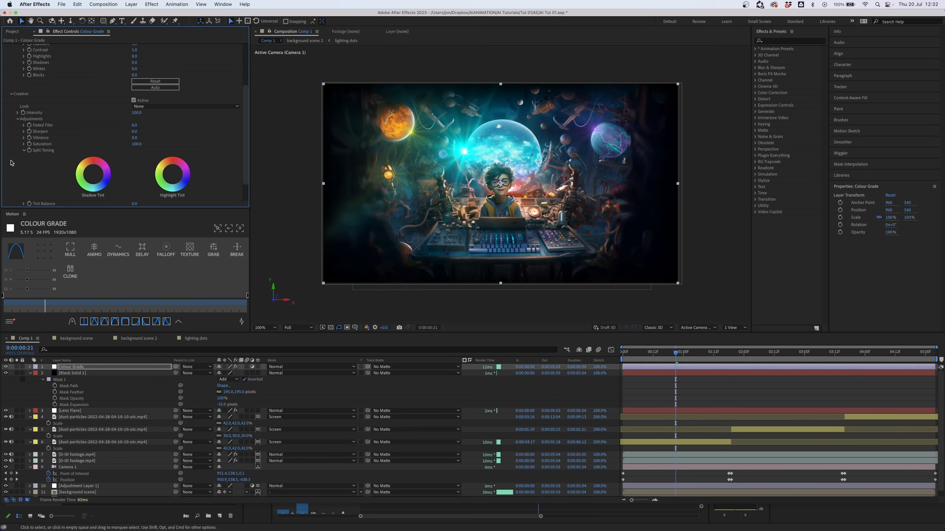
pyautogui.click(139, 108)
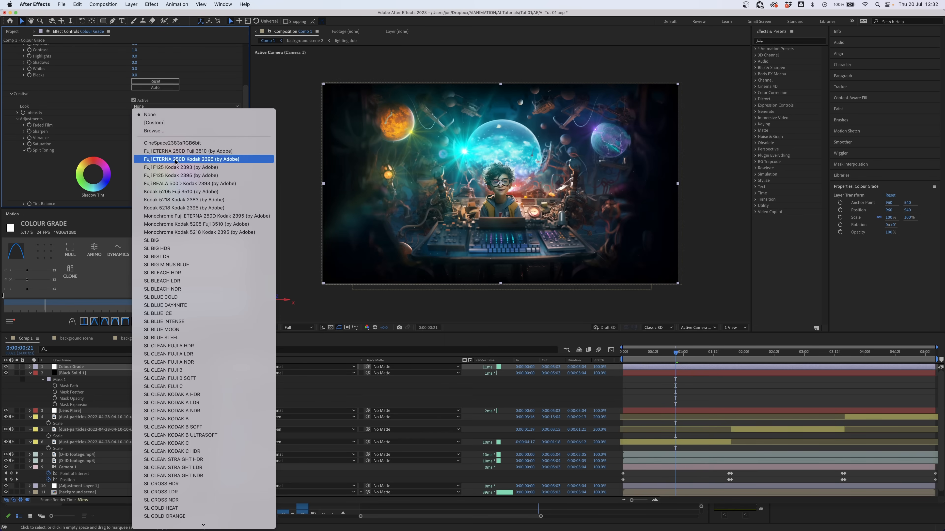
pyautogui.click(175, 168)
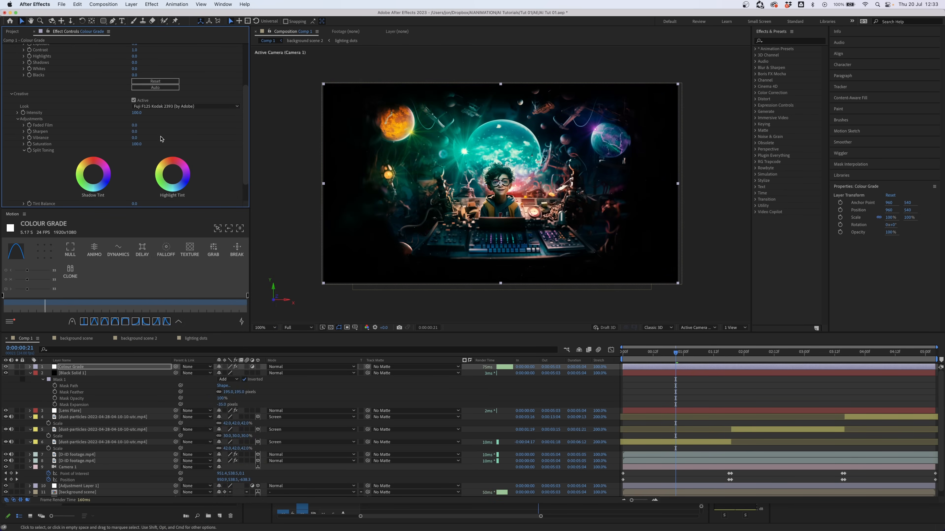
pyautogui.moveTo(136, 113); pyautogui.dragTo(118, 115)
# Step: Try the SL BIG HDR look in Lumetri Color, replacing it with SL BLUE ICE
pyautogui.click(163, 107)
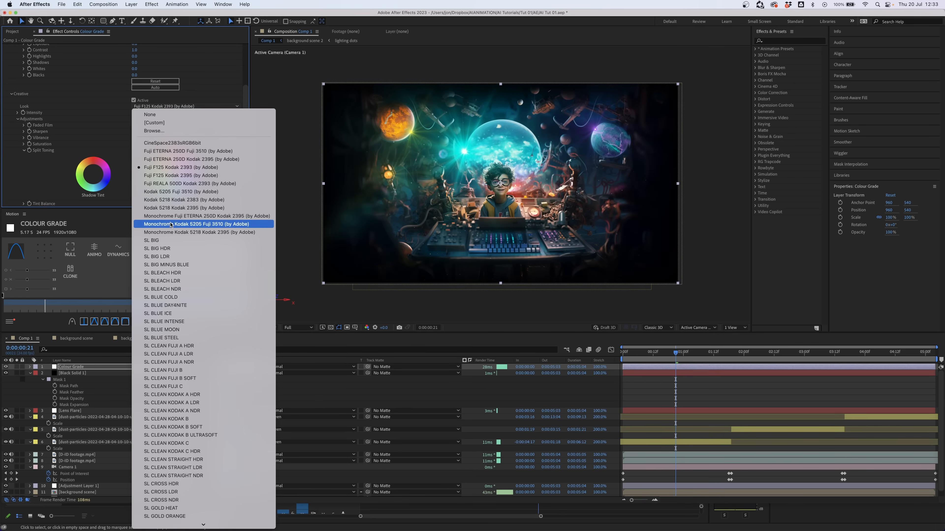
pyautogui.click(171, 248)
pyautogui.click(186, 107)
pyautogui.click(186, 314)
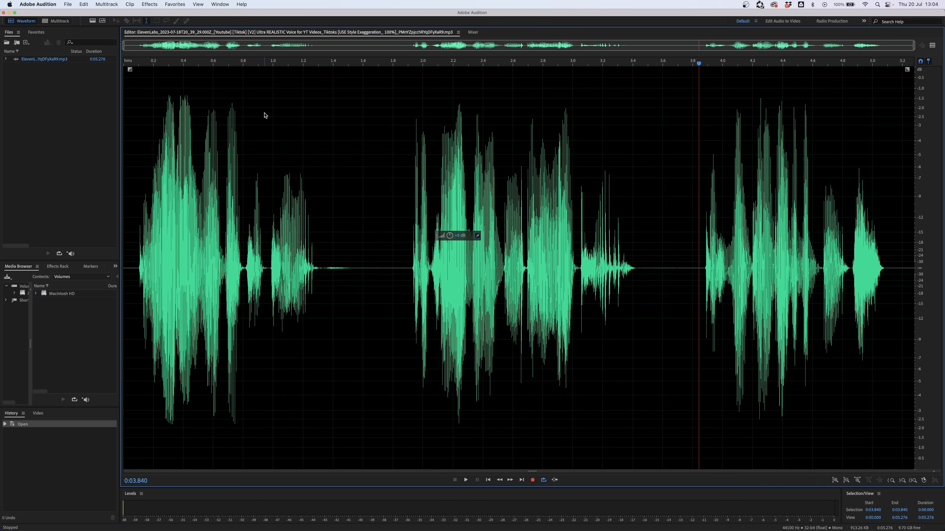
# Step: Apply Pitch Shifter to the entire voice recording with the semi-tones raised slightly, previewing the audio before and after applying
pyautogui.press('super+a')
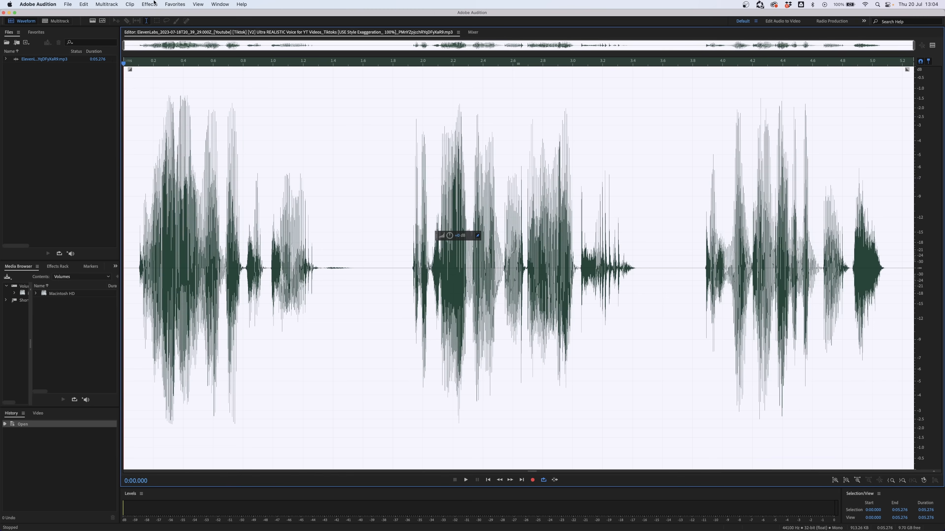
pyautogui.click(149, 4)
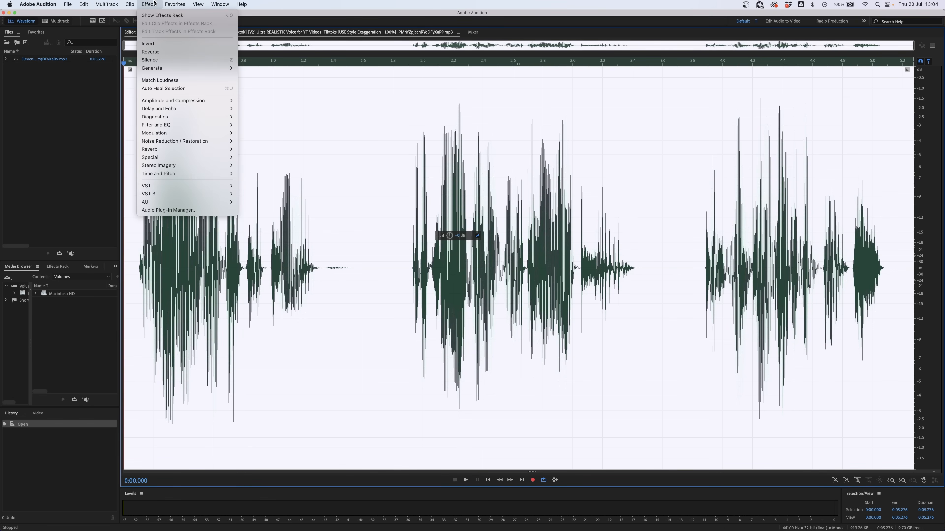
pyautogui.moveTo(183, 173)
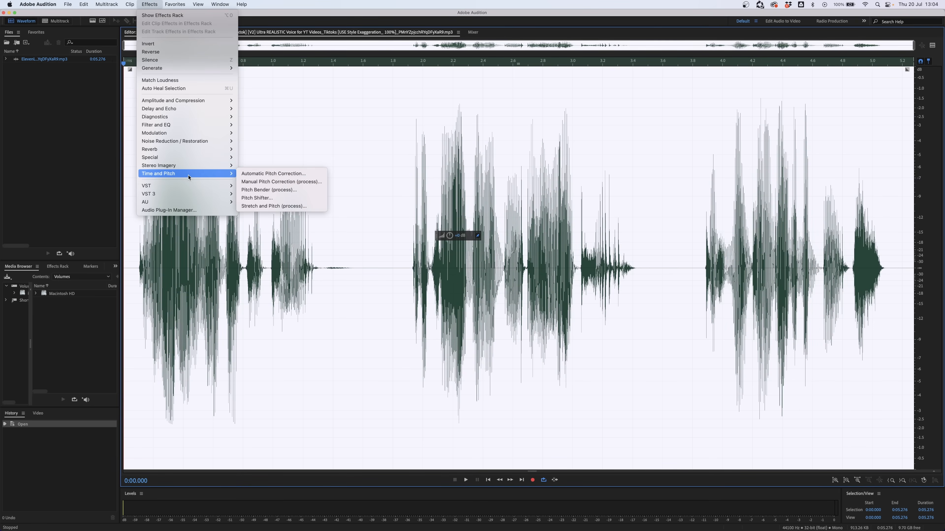
pyautogui.click(262, 197)
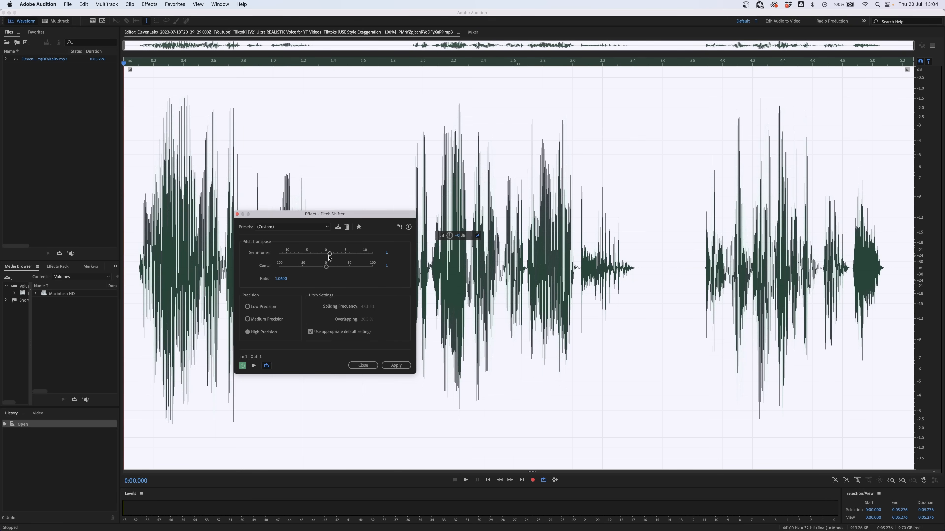
pyautogui.moveTo(327, 257); pyautogui.dragTo(331, 257)
pyautogui.press('space')
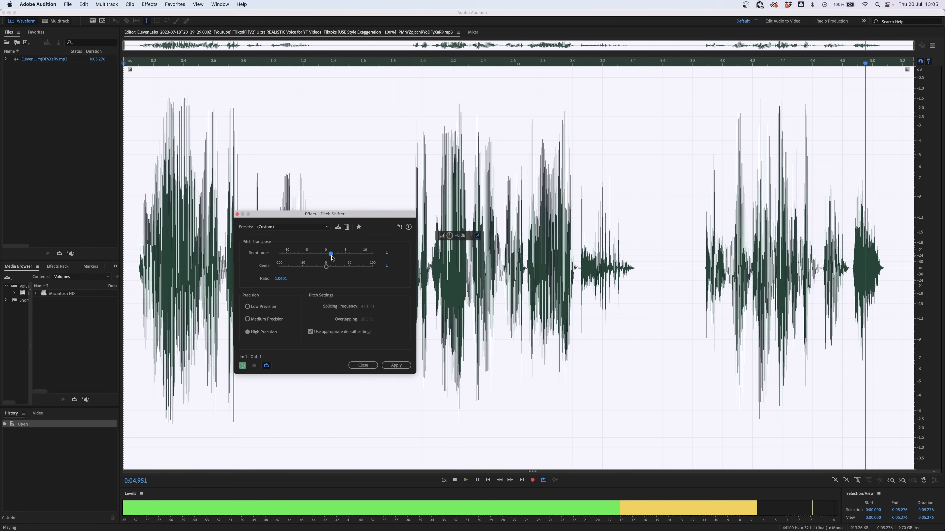
pyautogui.click(390, 365)
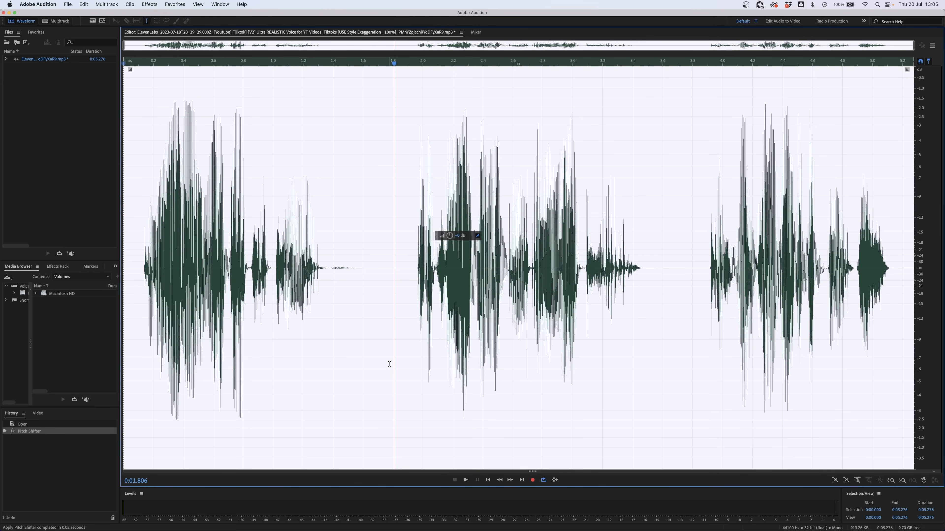
pyautogui.press('space')
pyautogui.press('space')
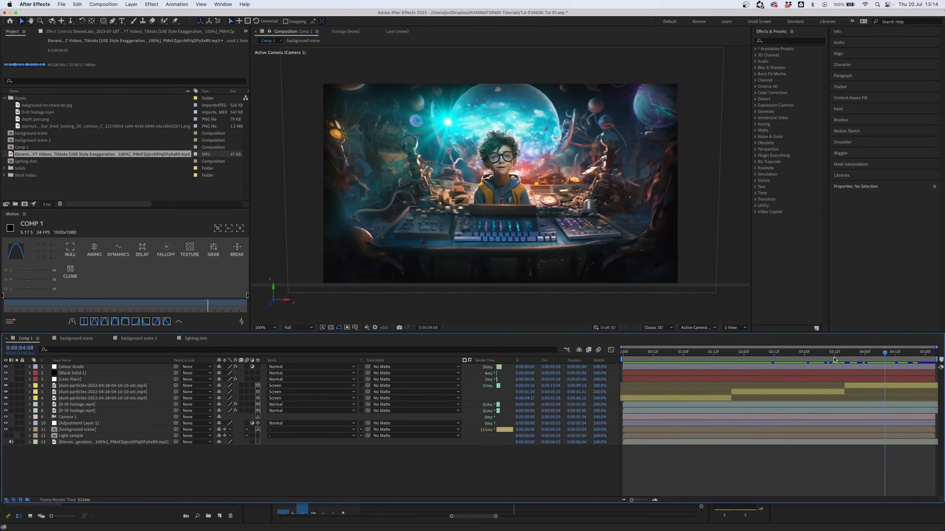
# Step: Scrub Comp 1 in After Effects back to 0:00:00:13 to review the graded scene
pyautogui.moveTo(885, 380); pyautogui.dragTo(657, 373)
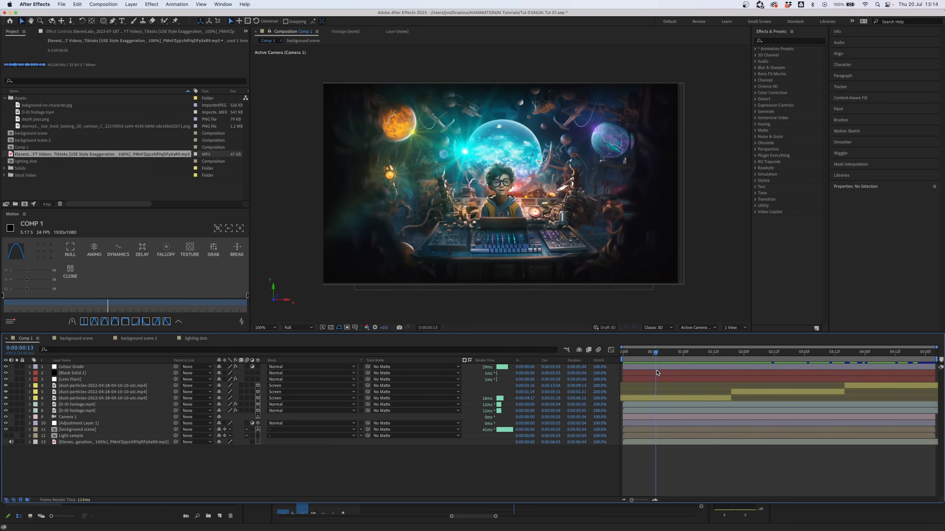